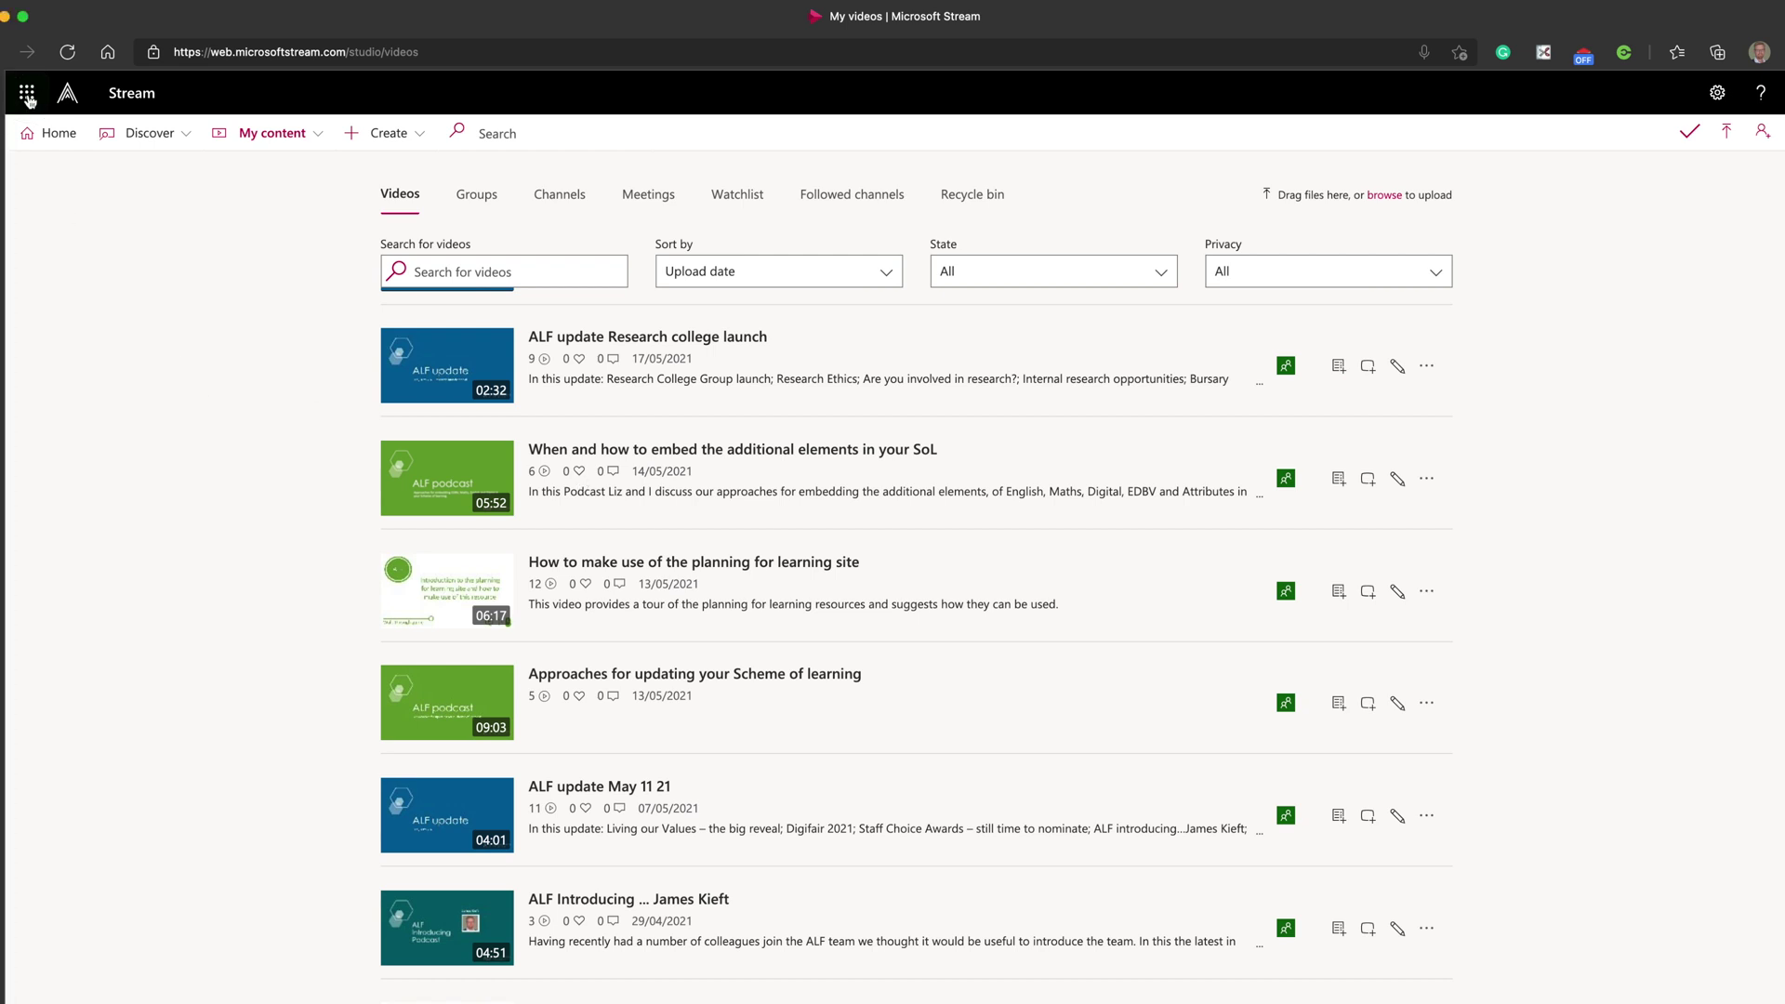
- Start a new Stream screen recording with capture mode set to Screen only, no camera
click(28, 95)
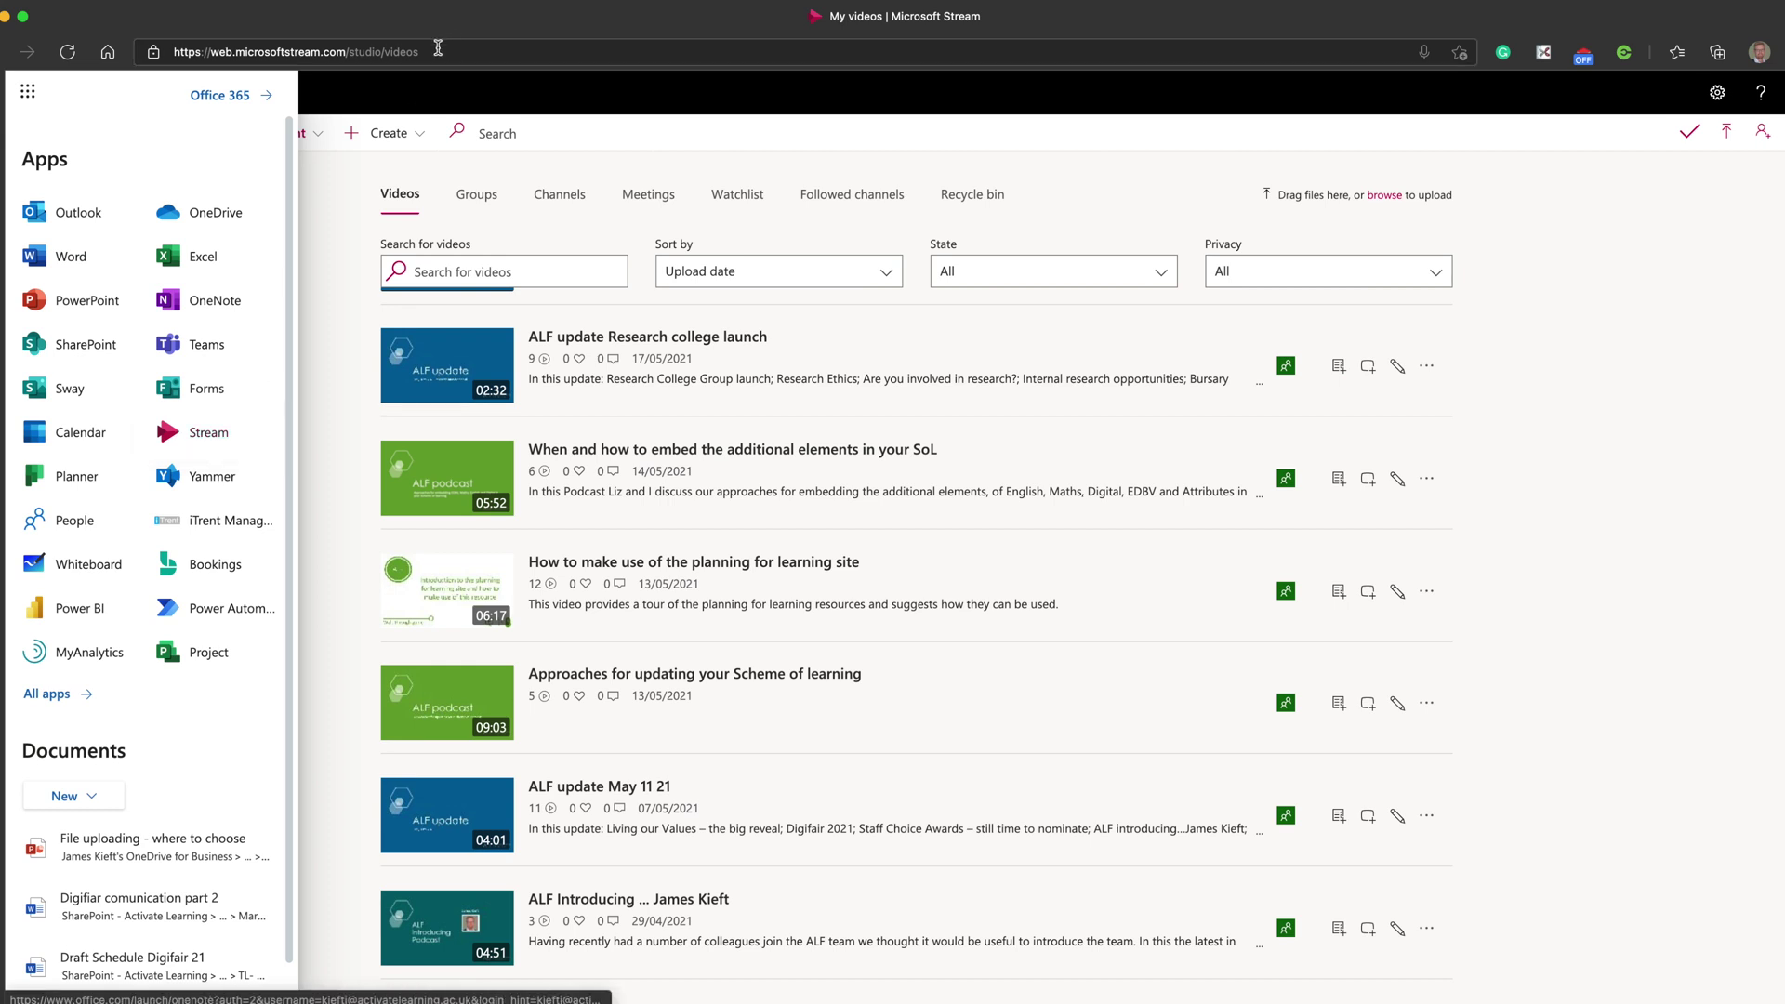
click(410, 93)
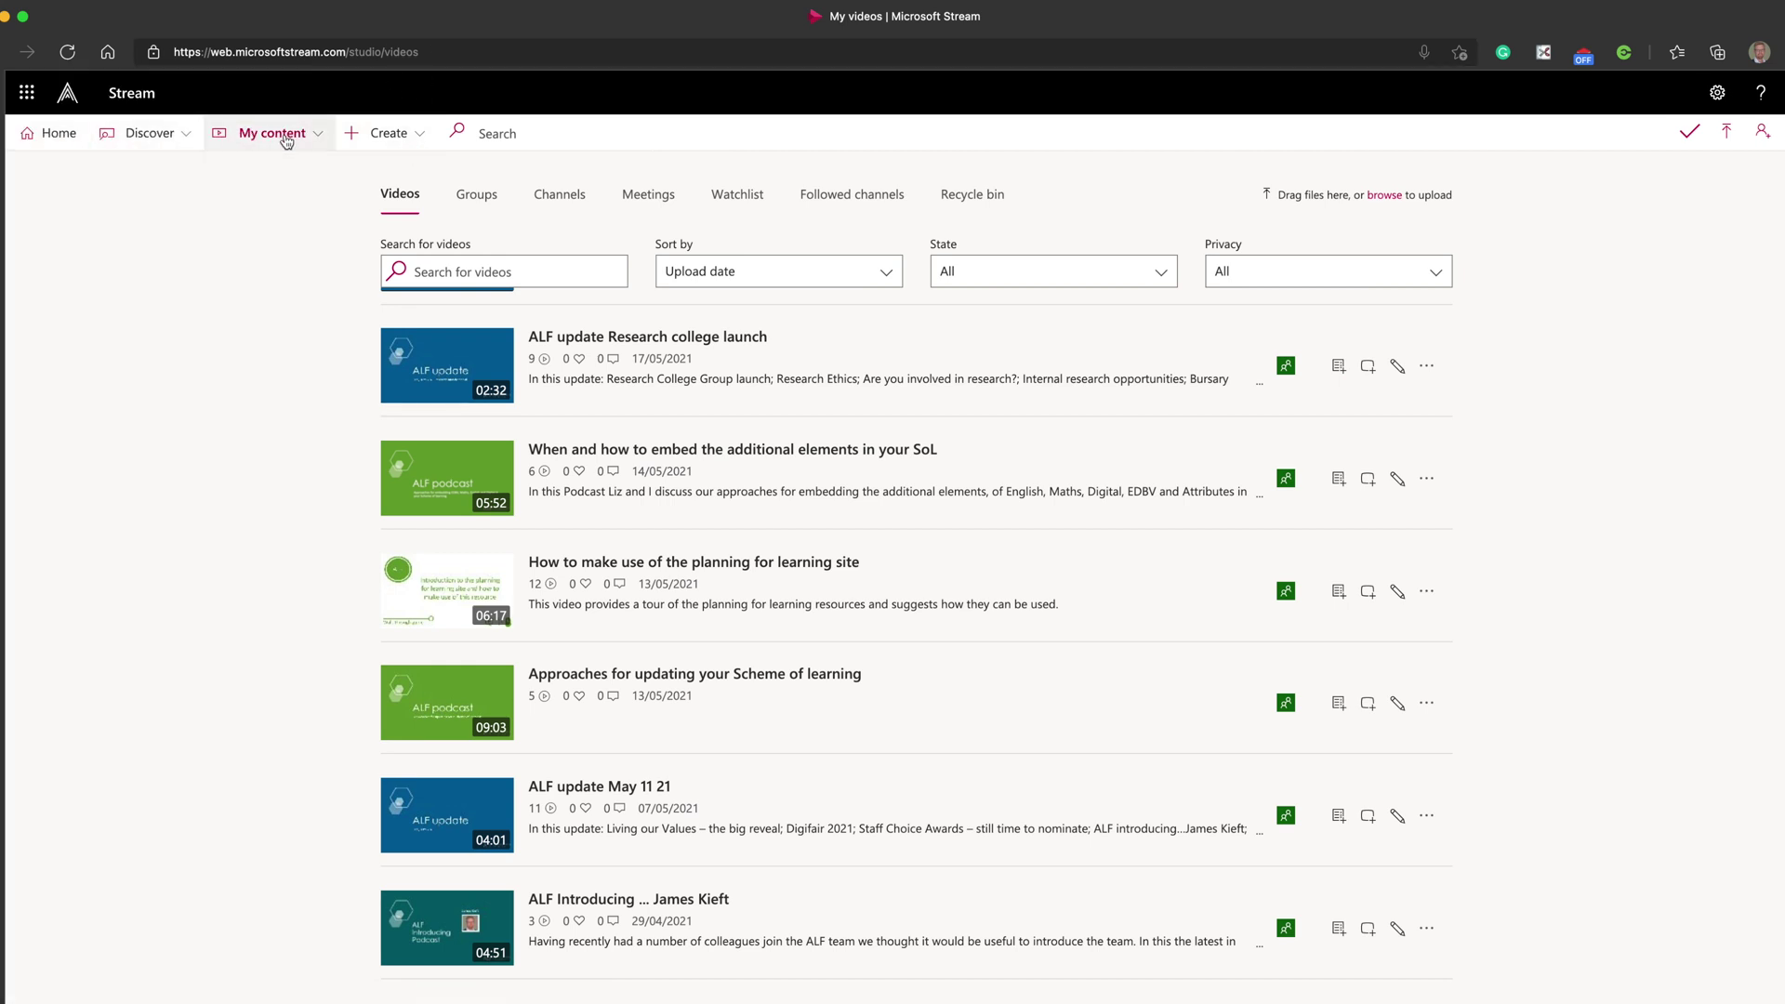
click(413, 137)
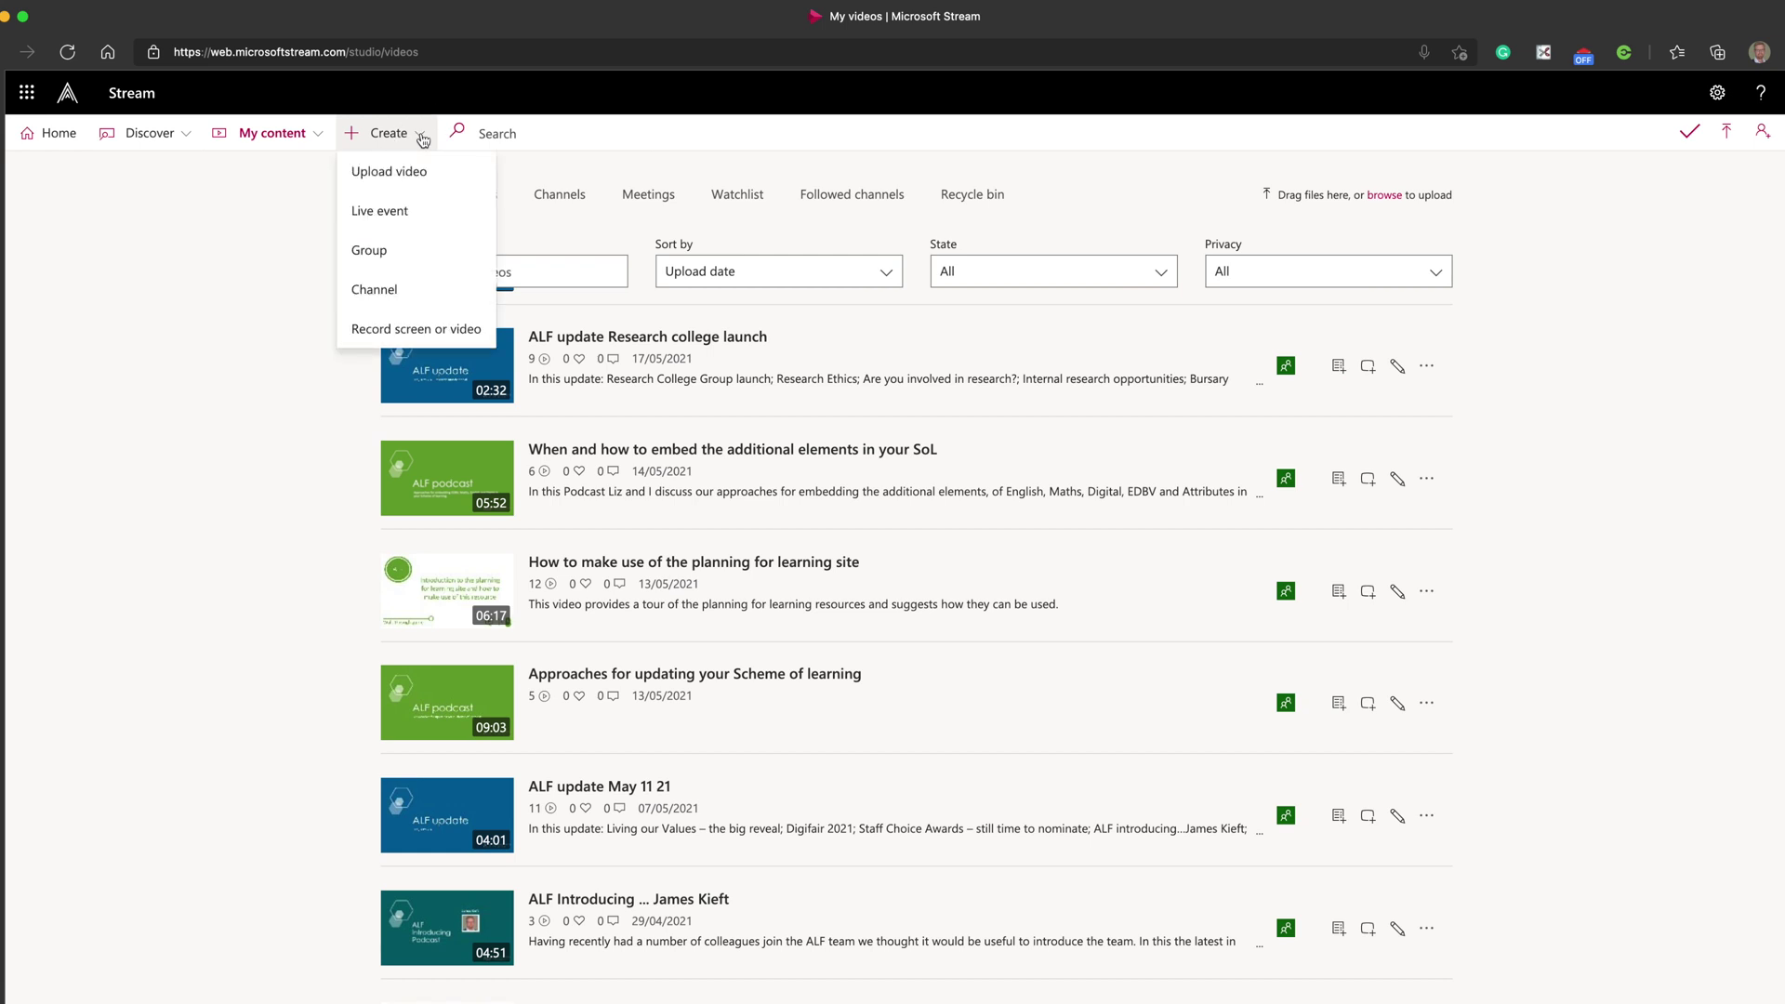
click(408, 336)
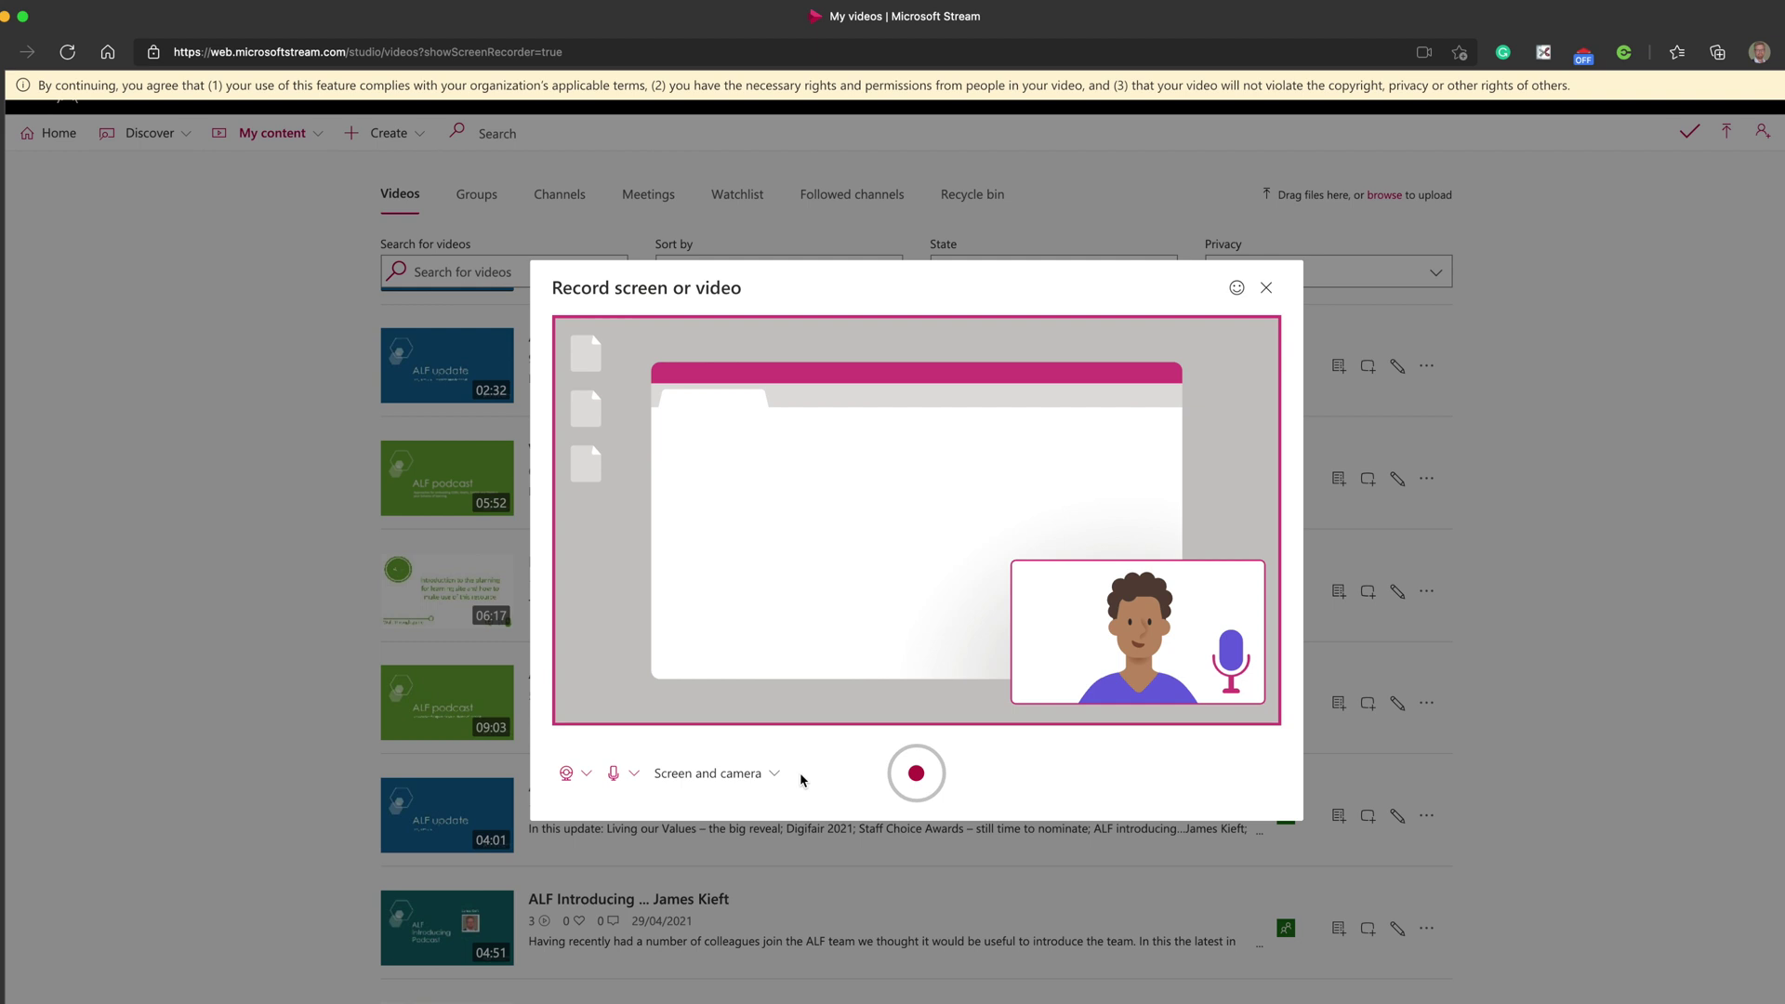
click(773, 779)
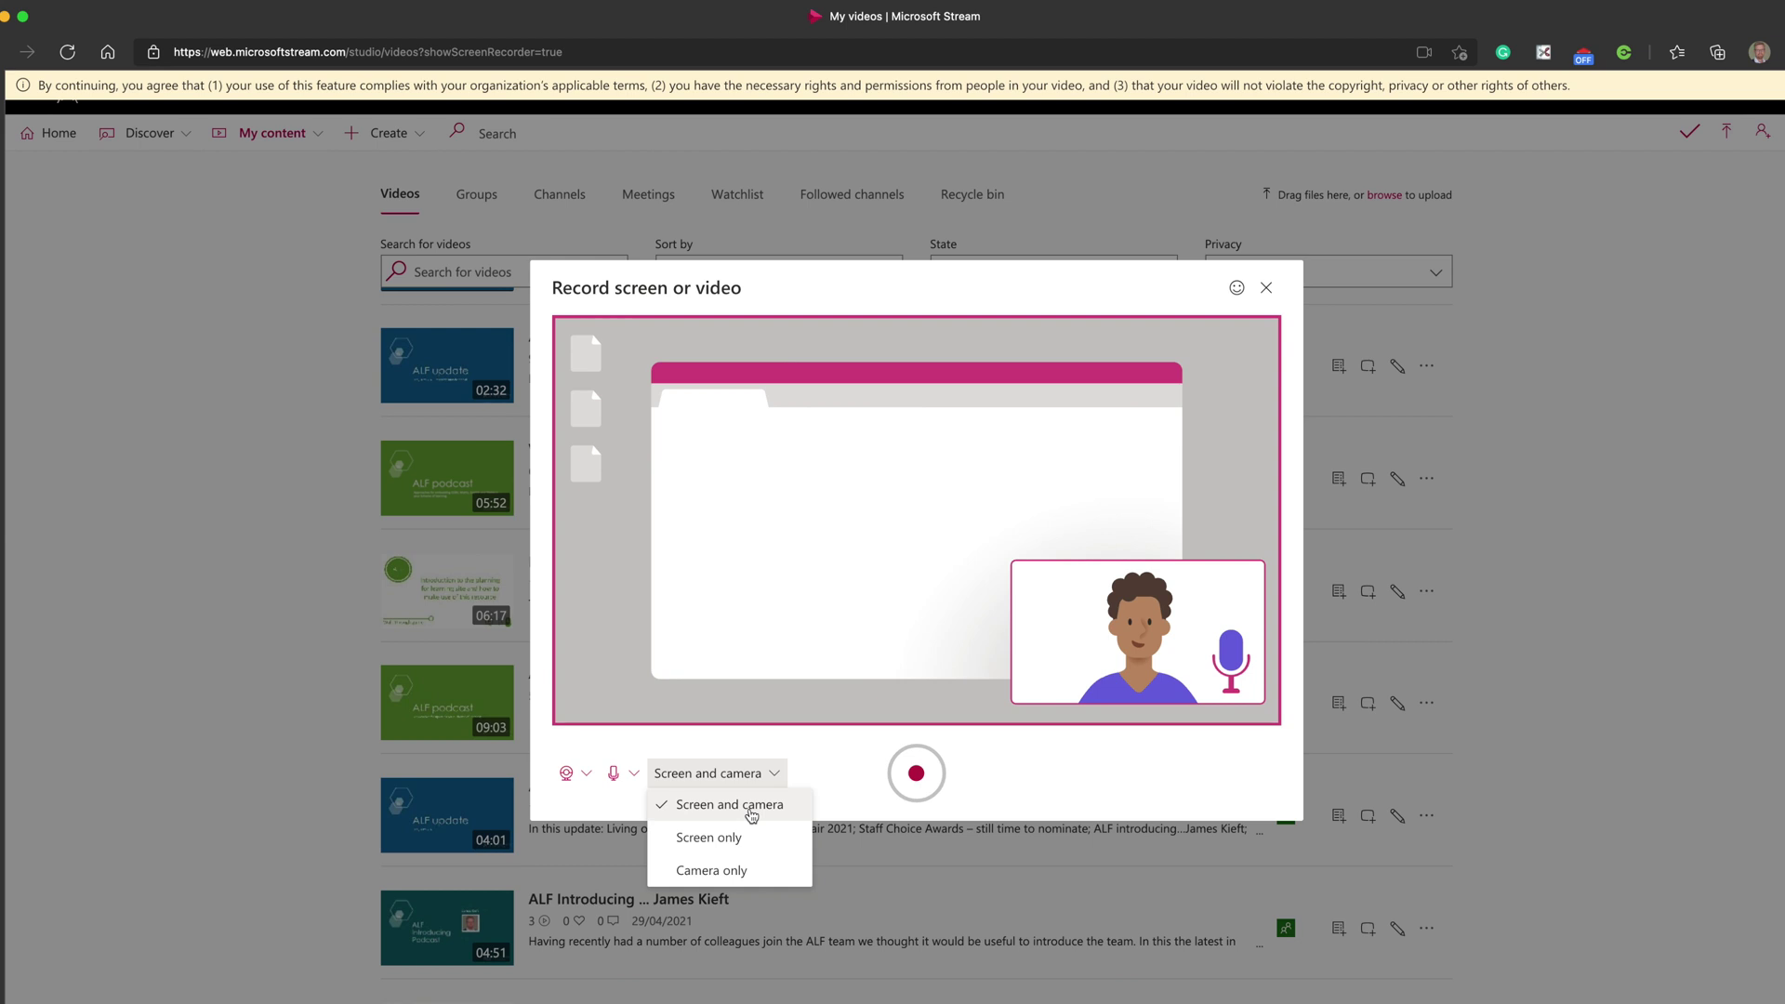
click(662, 839)
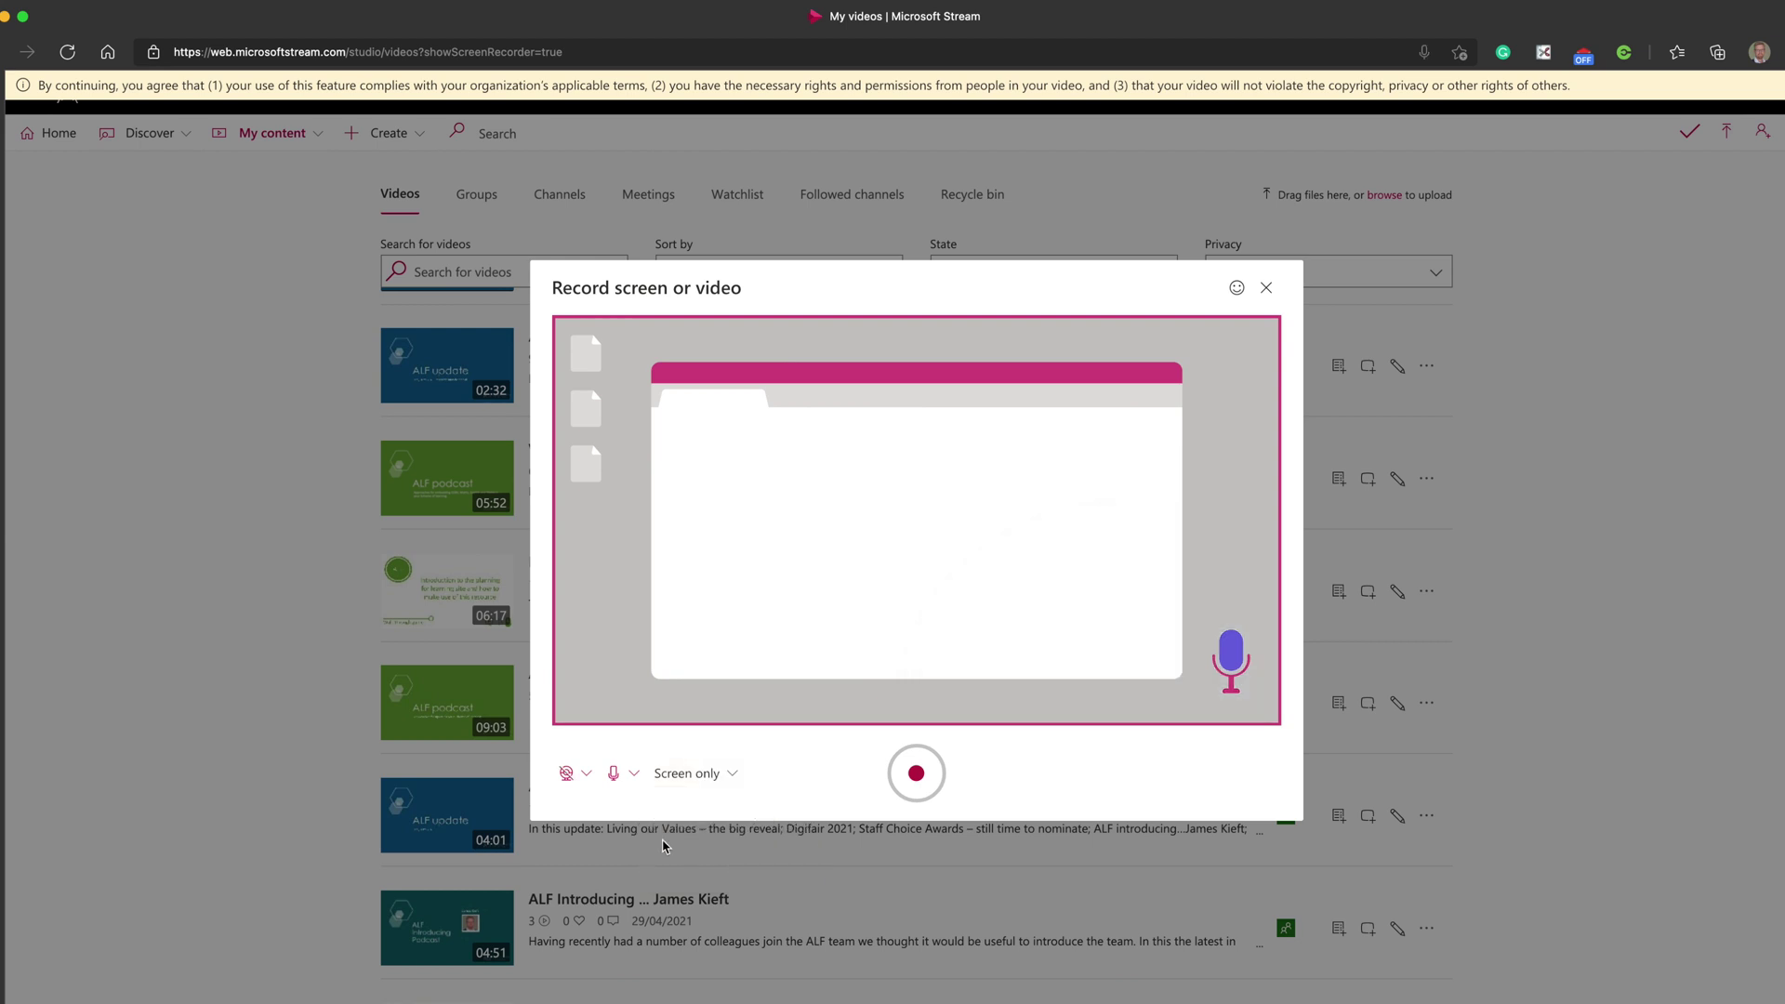
- Start recording by sharing the Edge tab 'File uploading - where to choose.pptx'
click(919, 775)
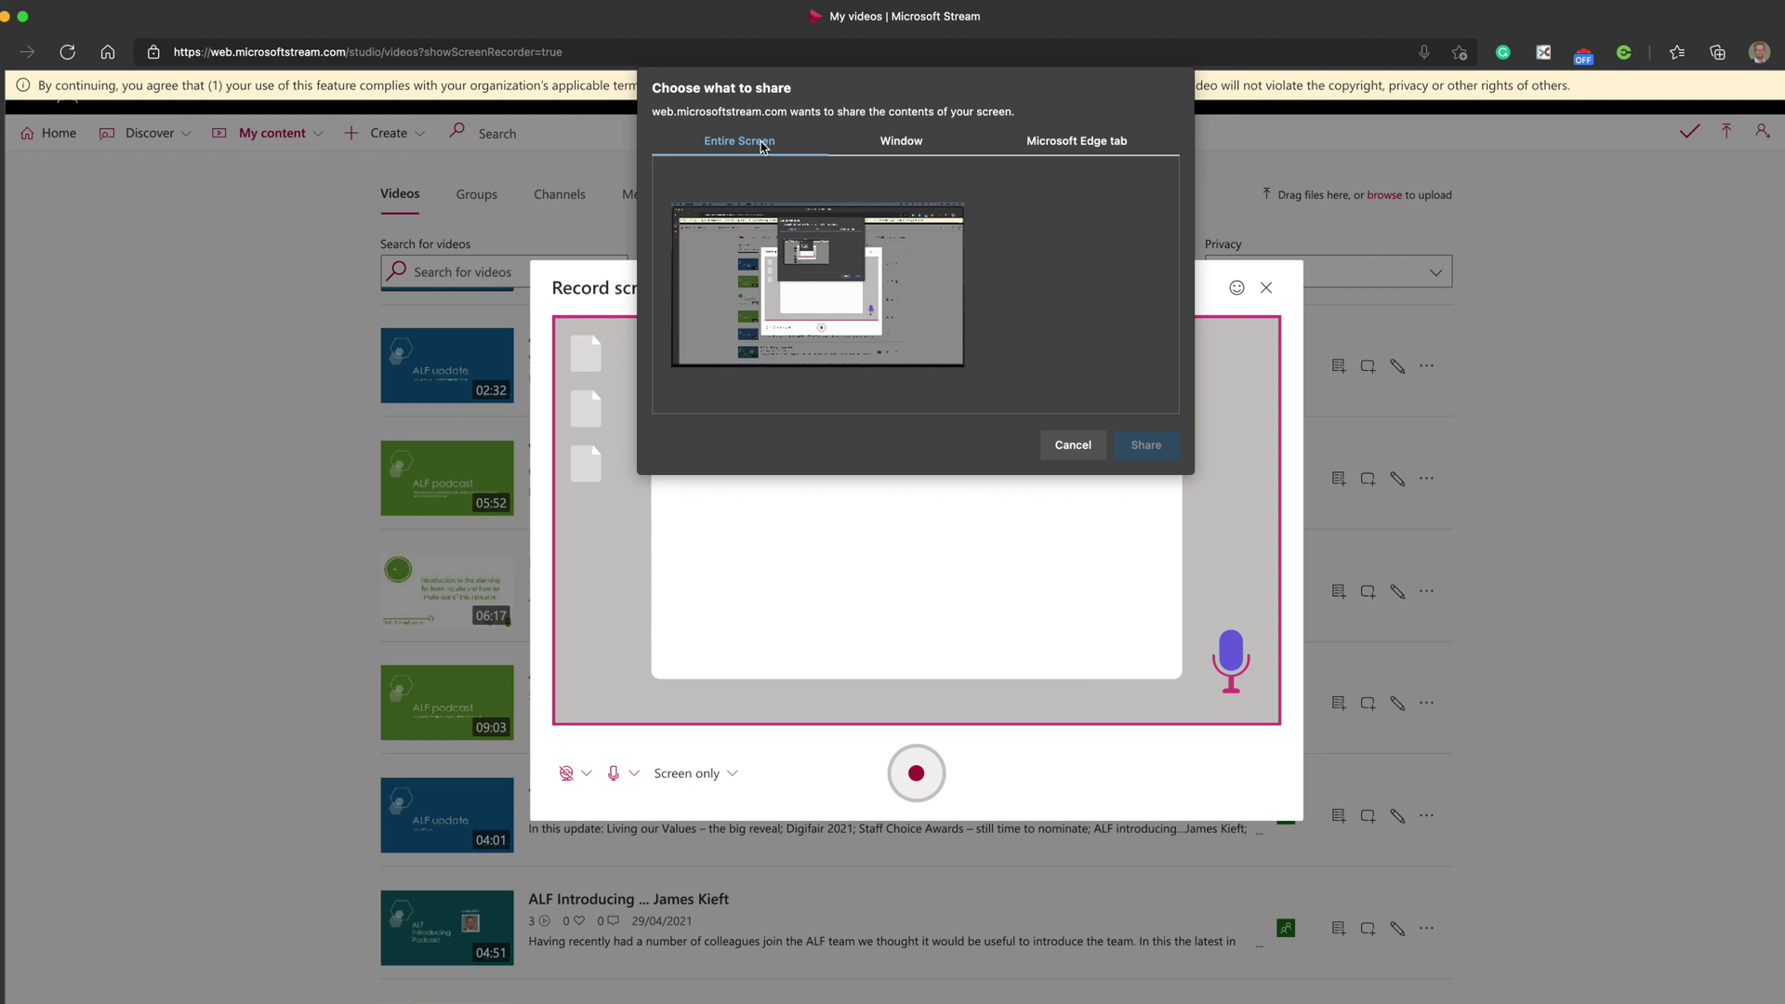
click(1084, 143)
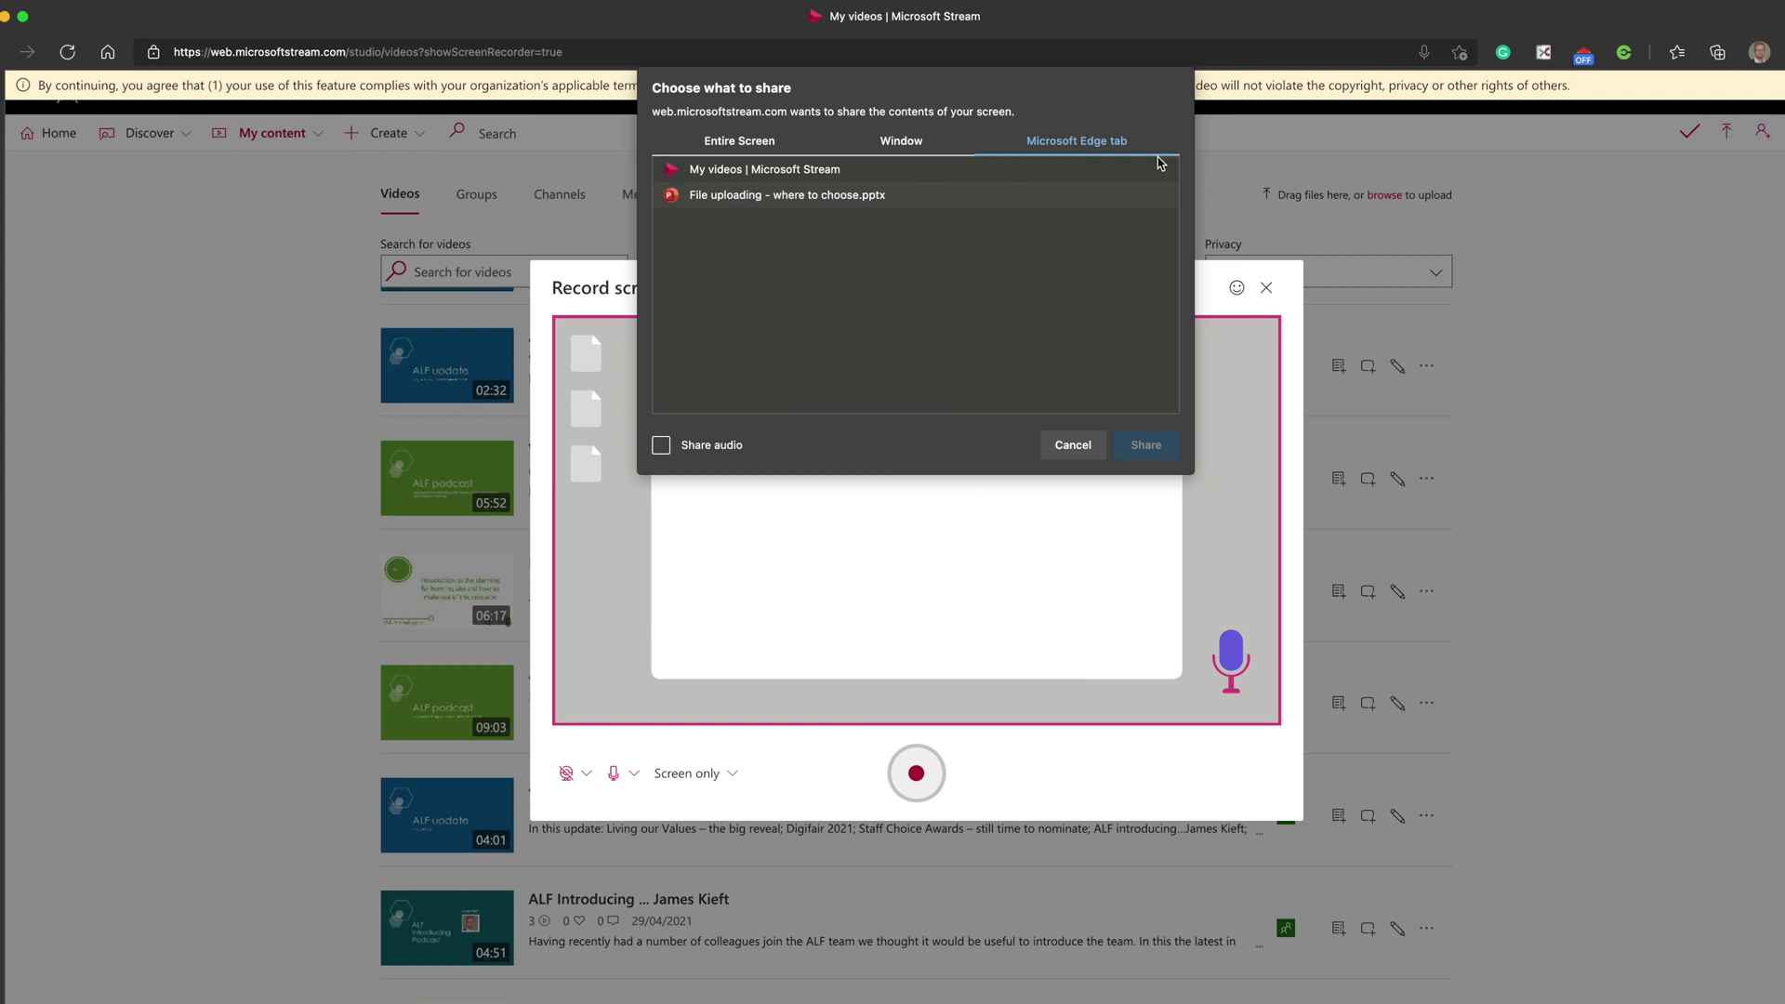
click(749, 198)
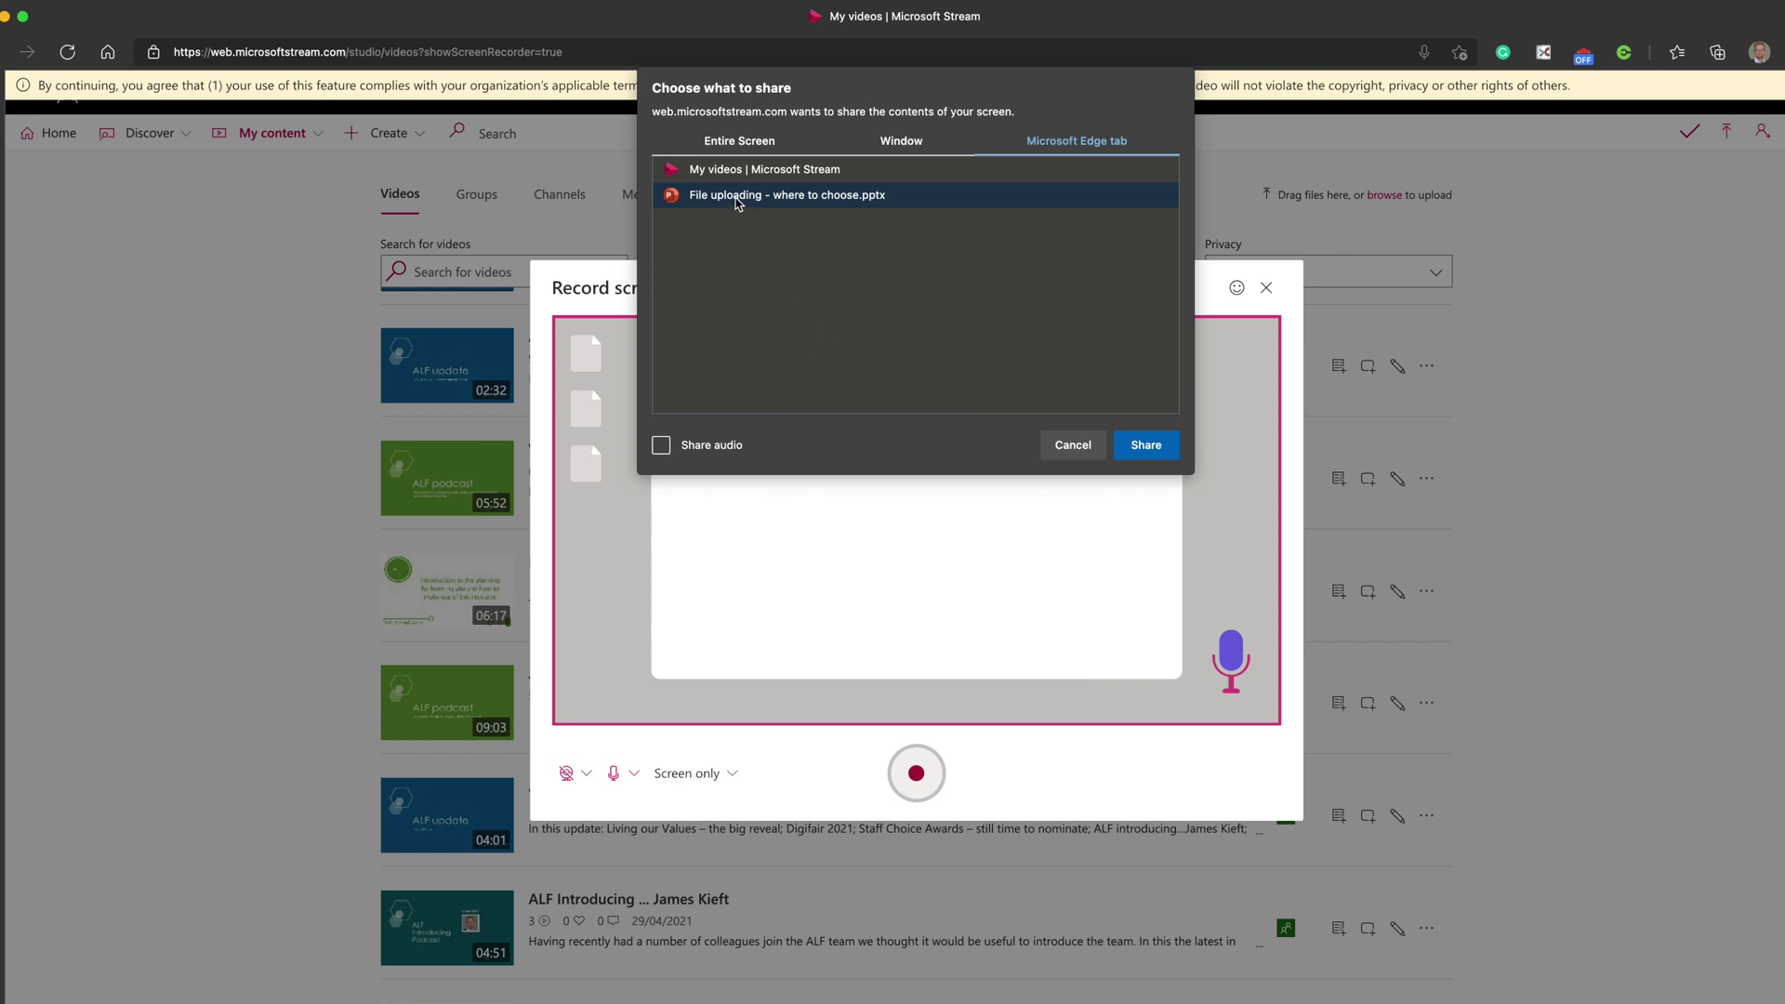
click(1153, 450)
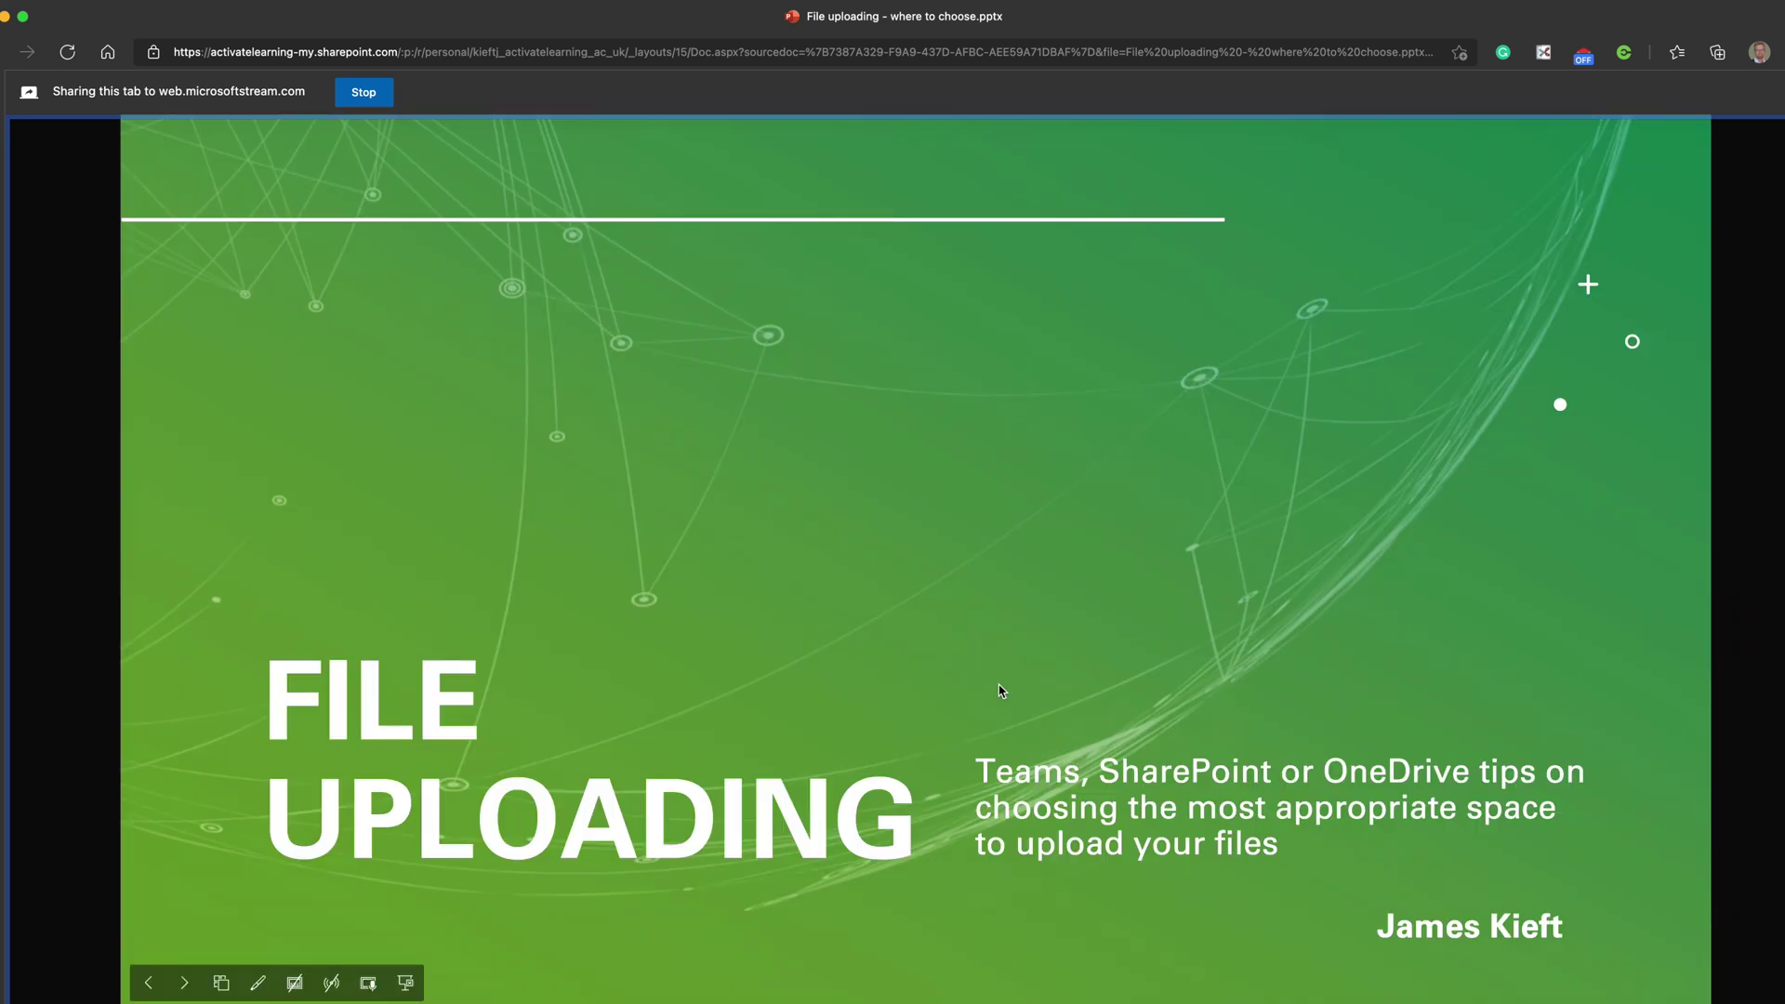
- Choose the red slideshow pen and underline FILE on the title slide
click(258, 984)
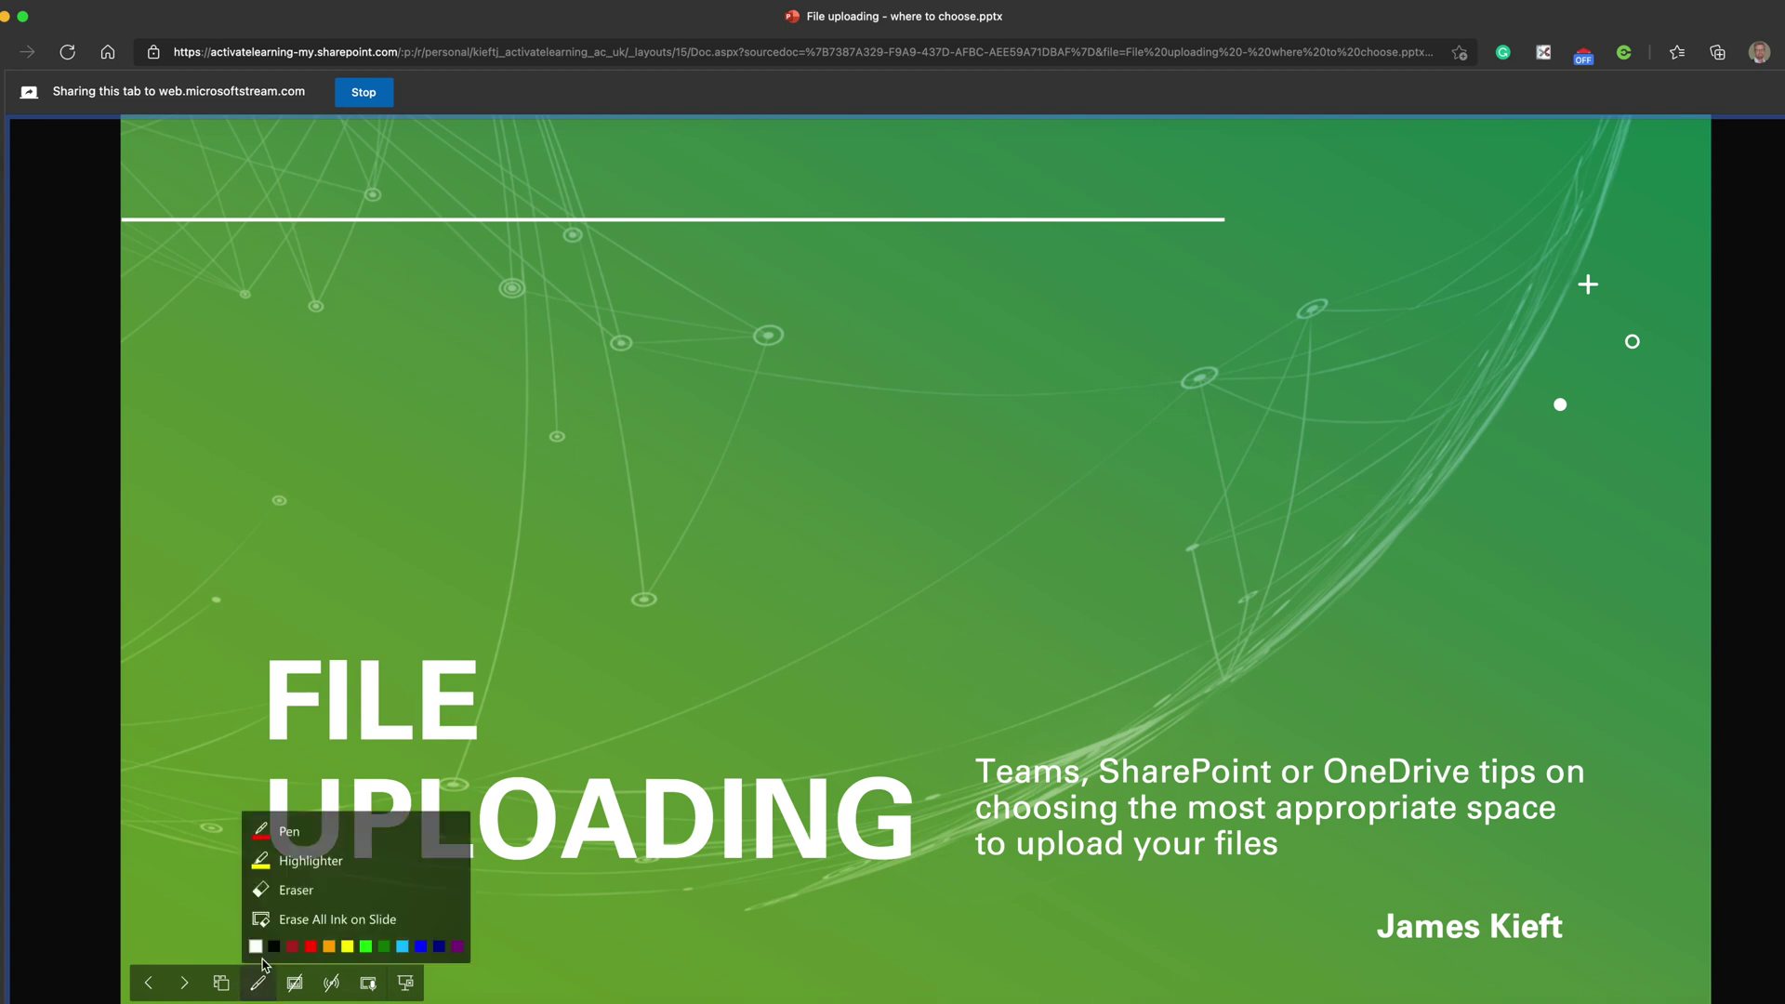
click(275, 840)
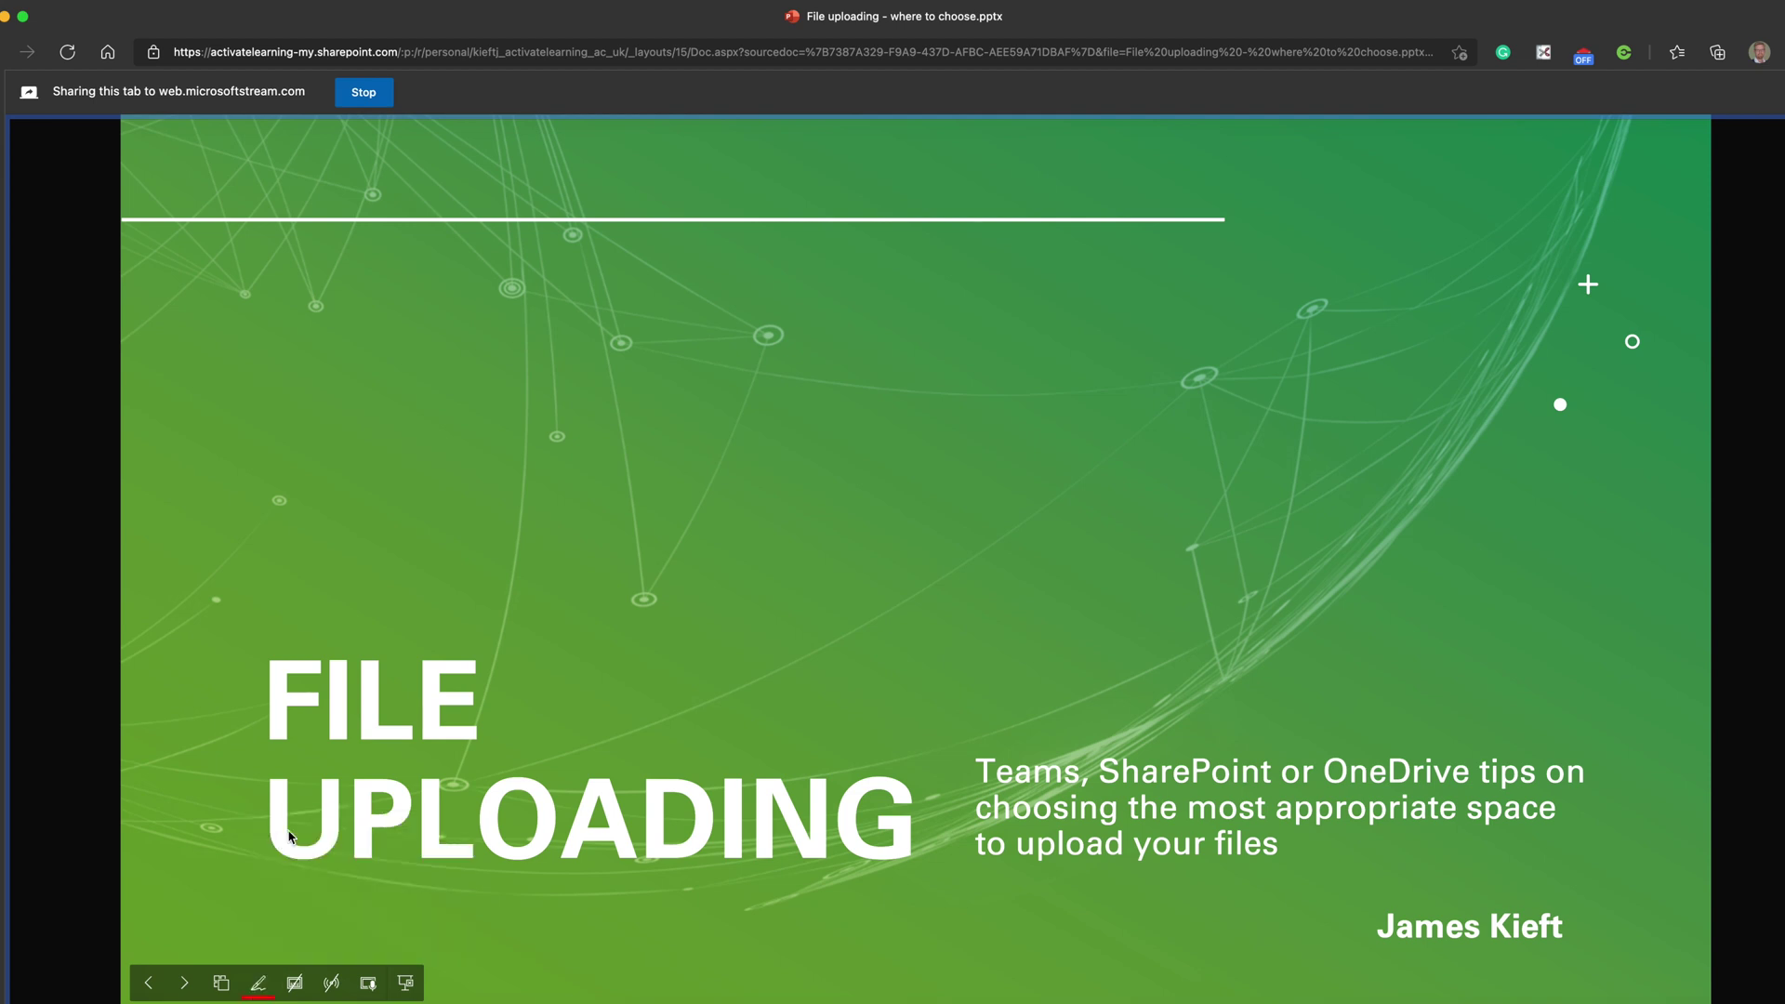
drag(265, 755, 504, 755)
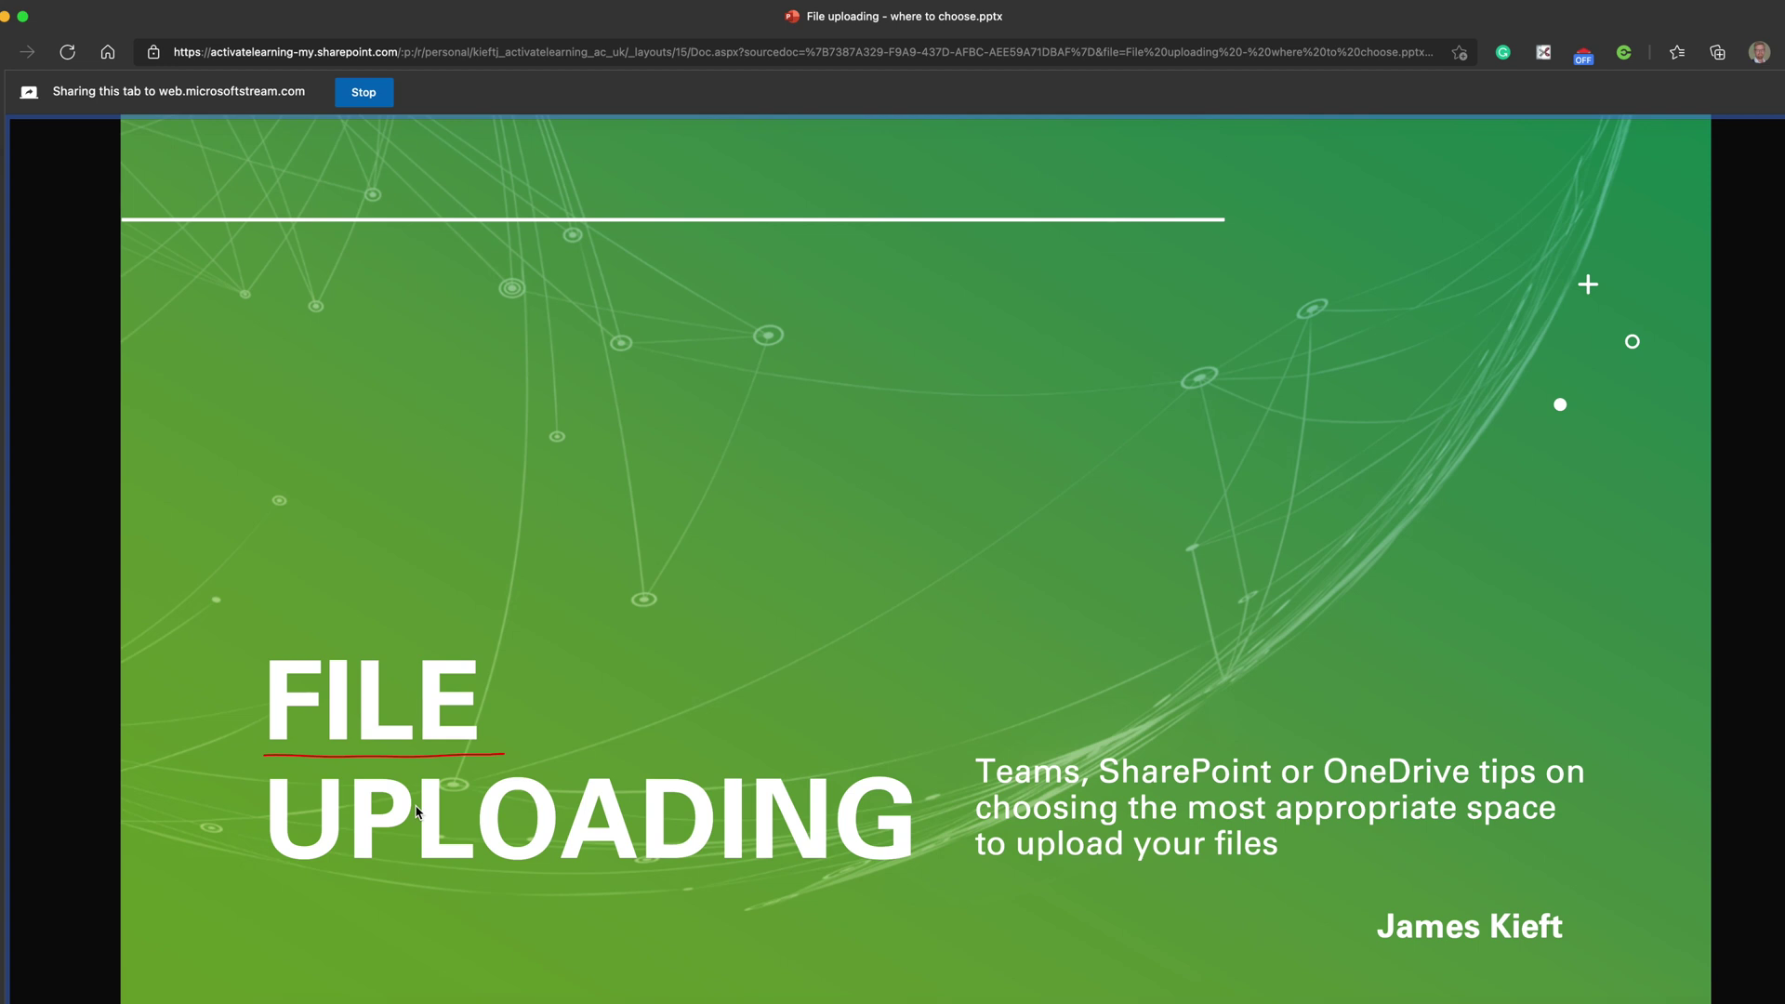
mouse_move(360, 948)
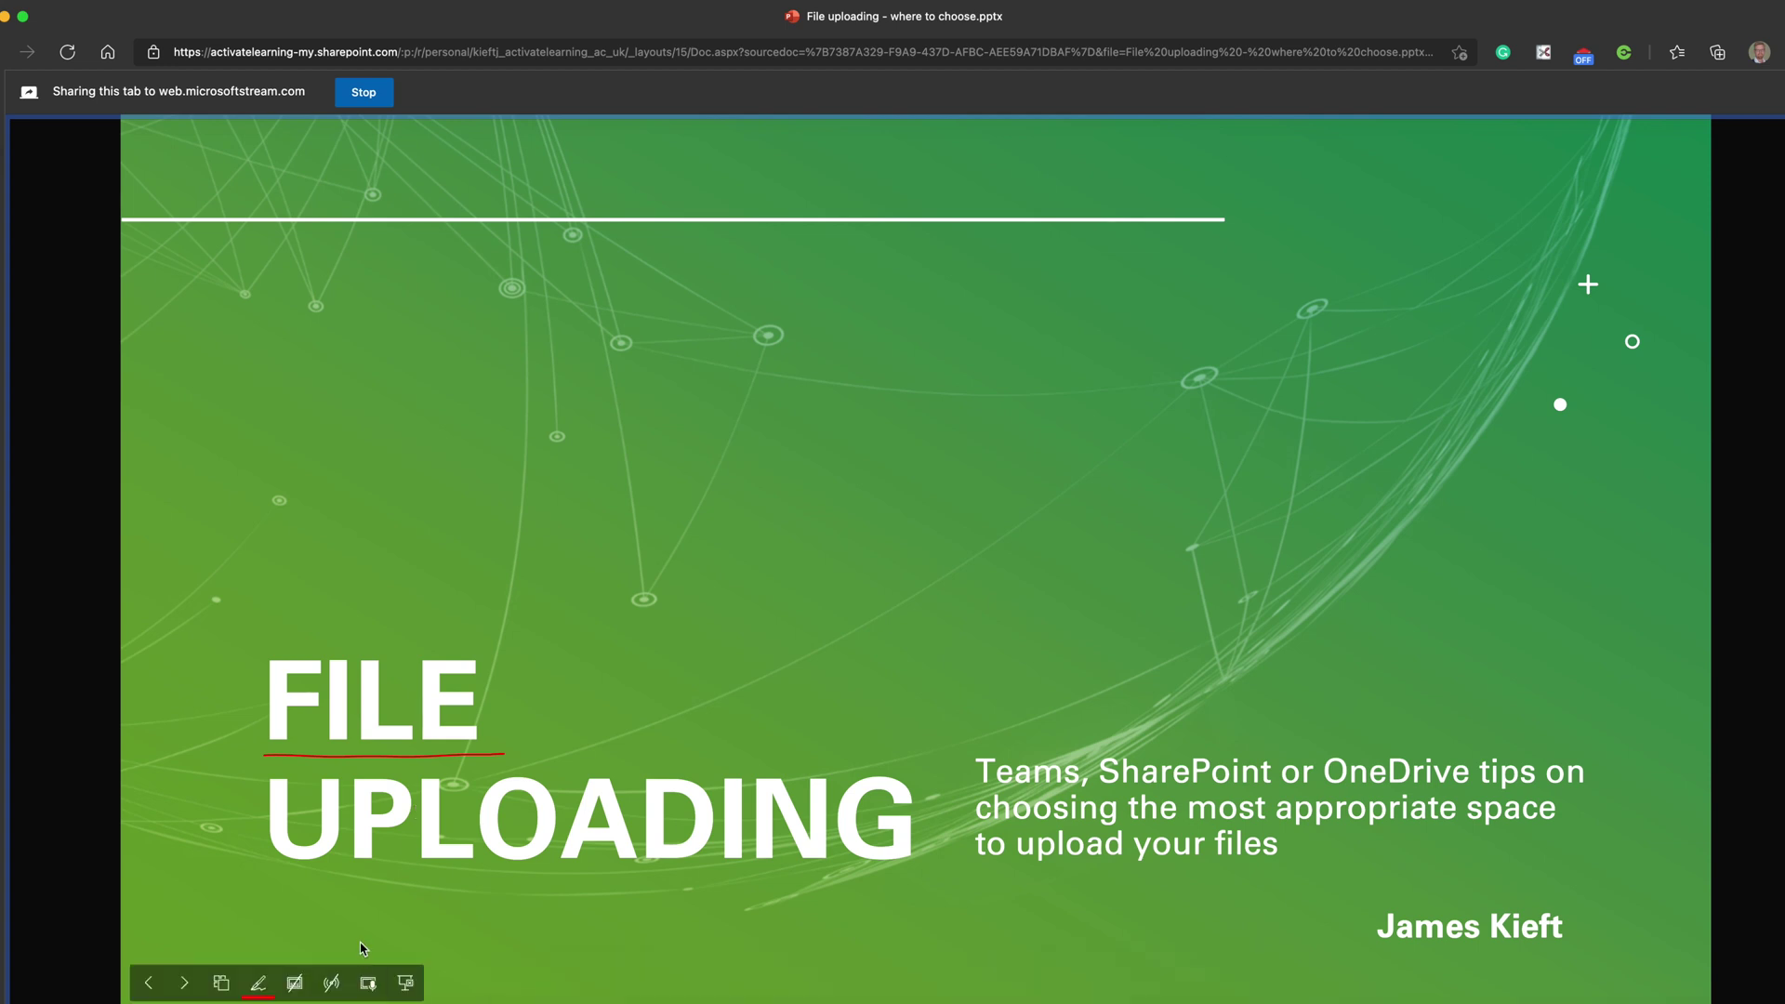
- Reselect the red pen and underline the Teams, SharePoint or OneDrive line
click(262, 985)
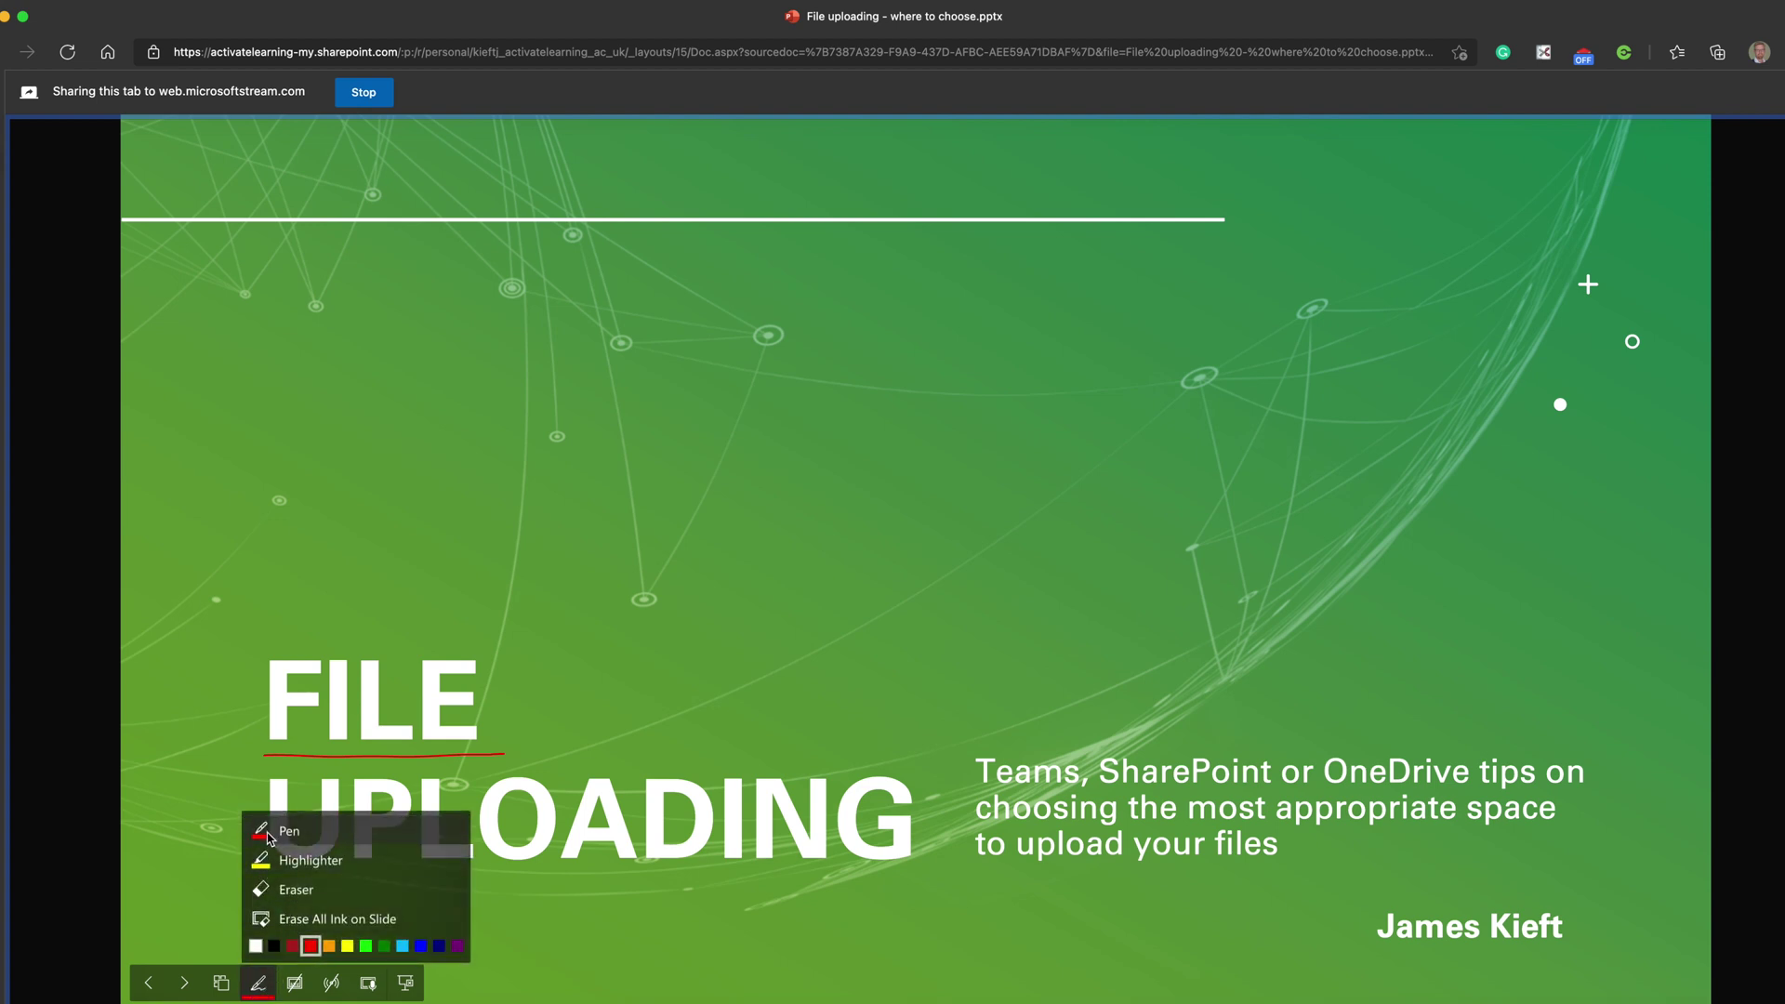
click(168, 843)
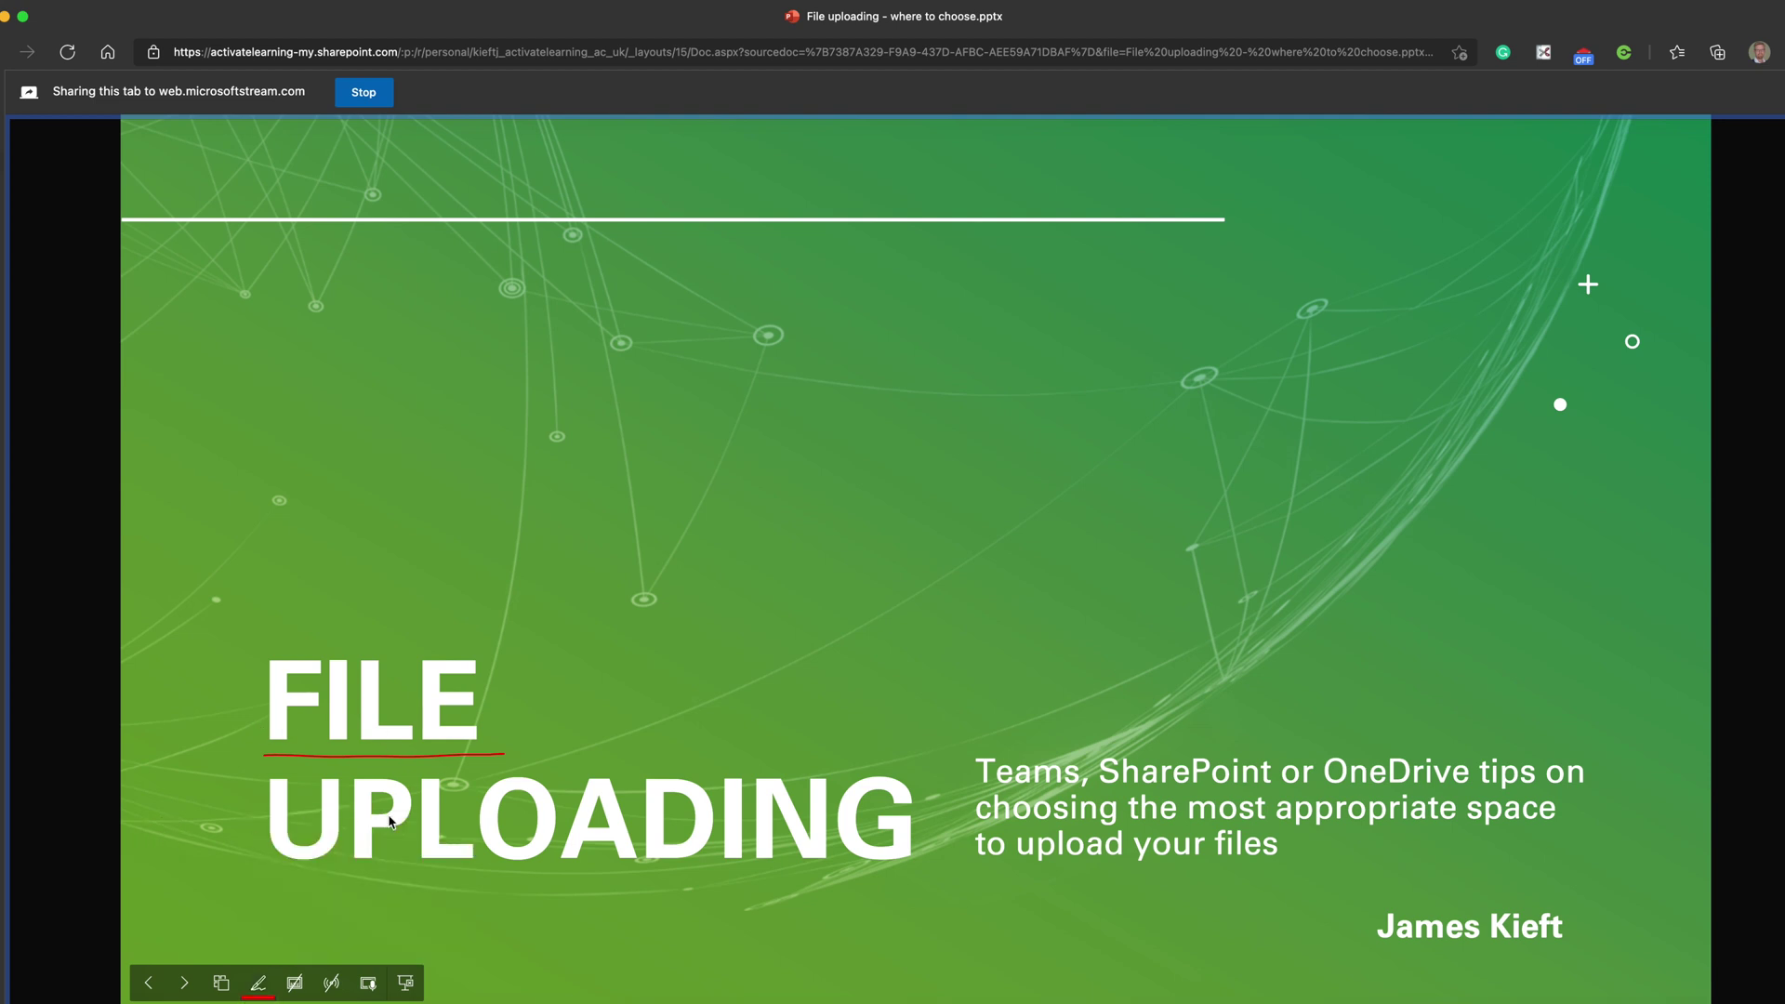
click(1008, 790)
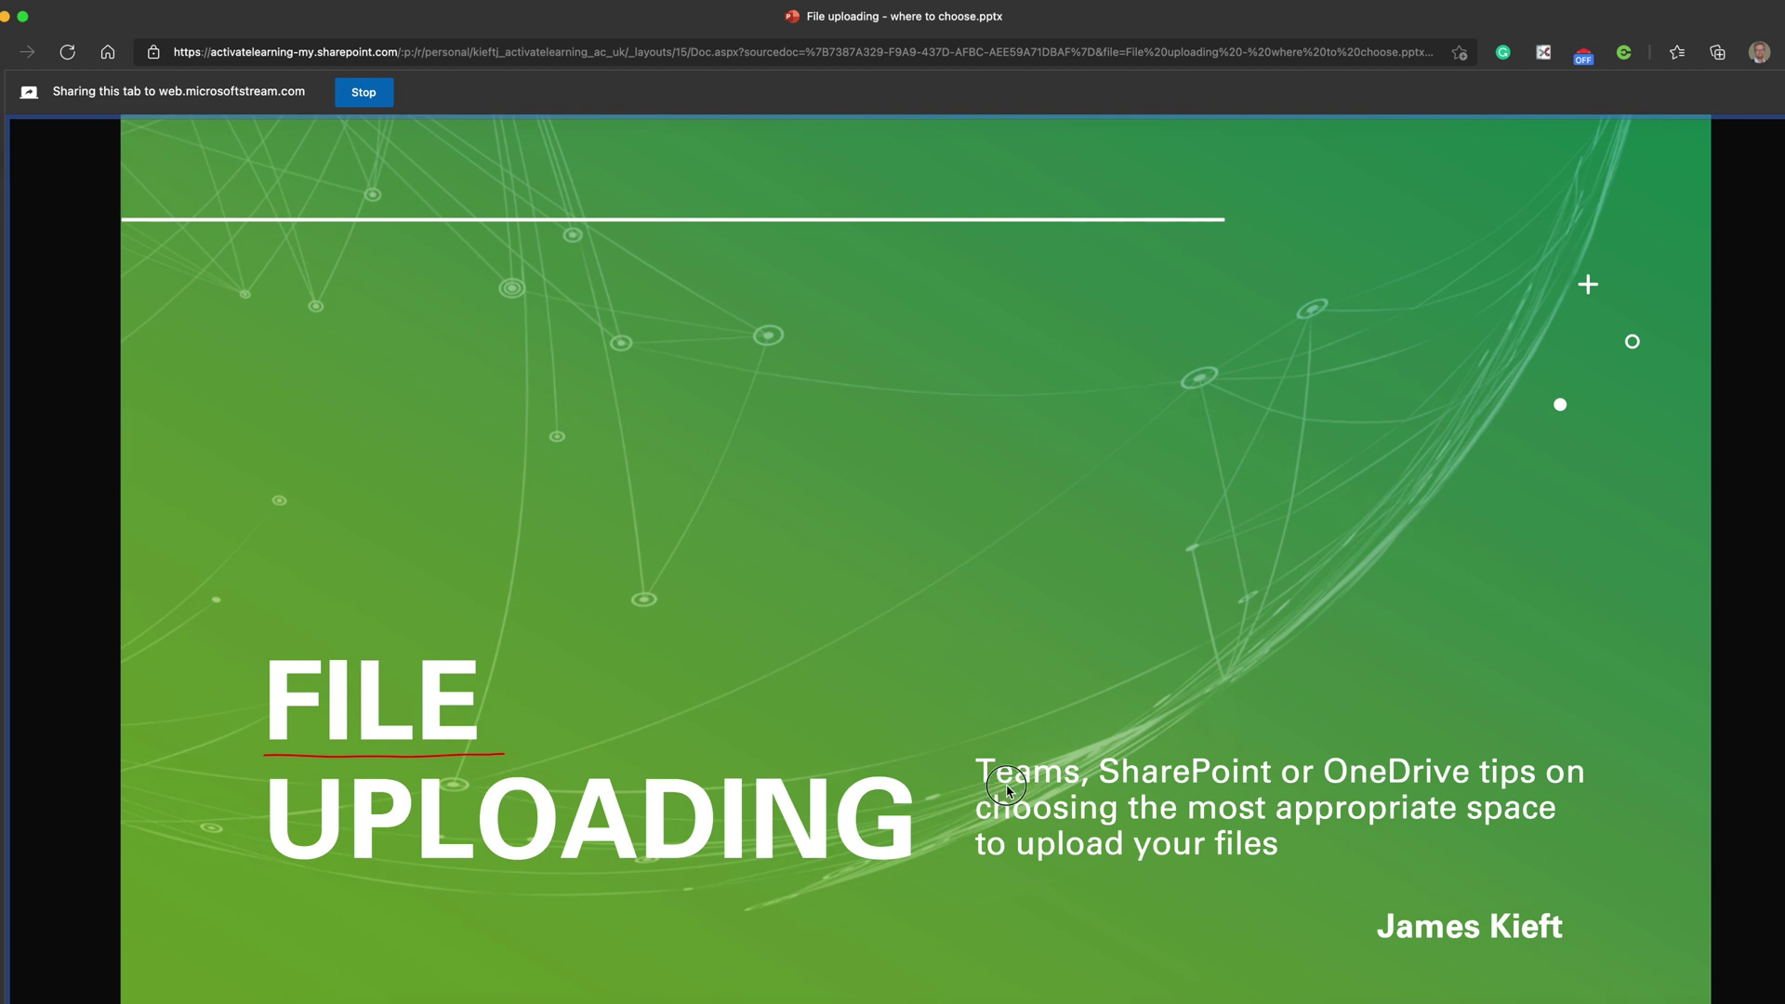
drag(1007, 790, 1369, 788)
- Advance to the SESSION AIM slide and circle SESSION in red
key(Right)
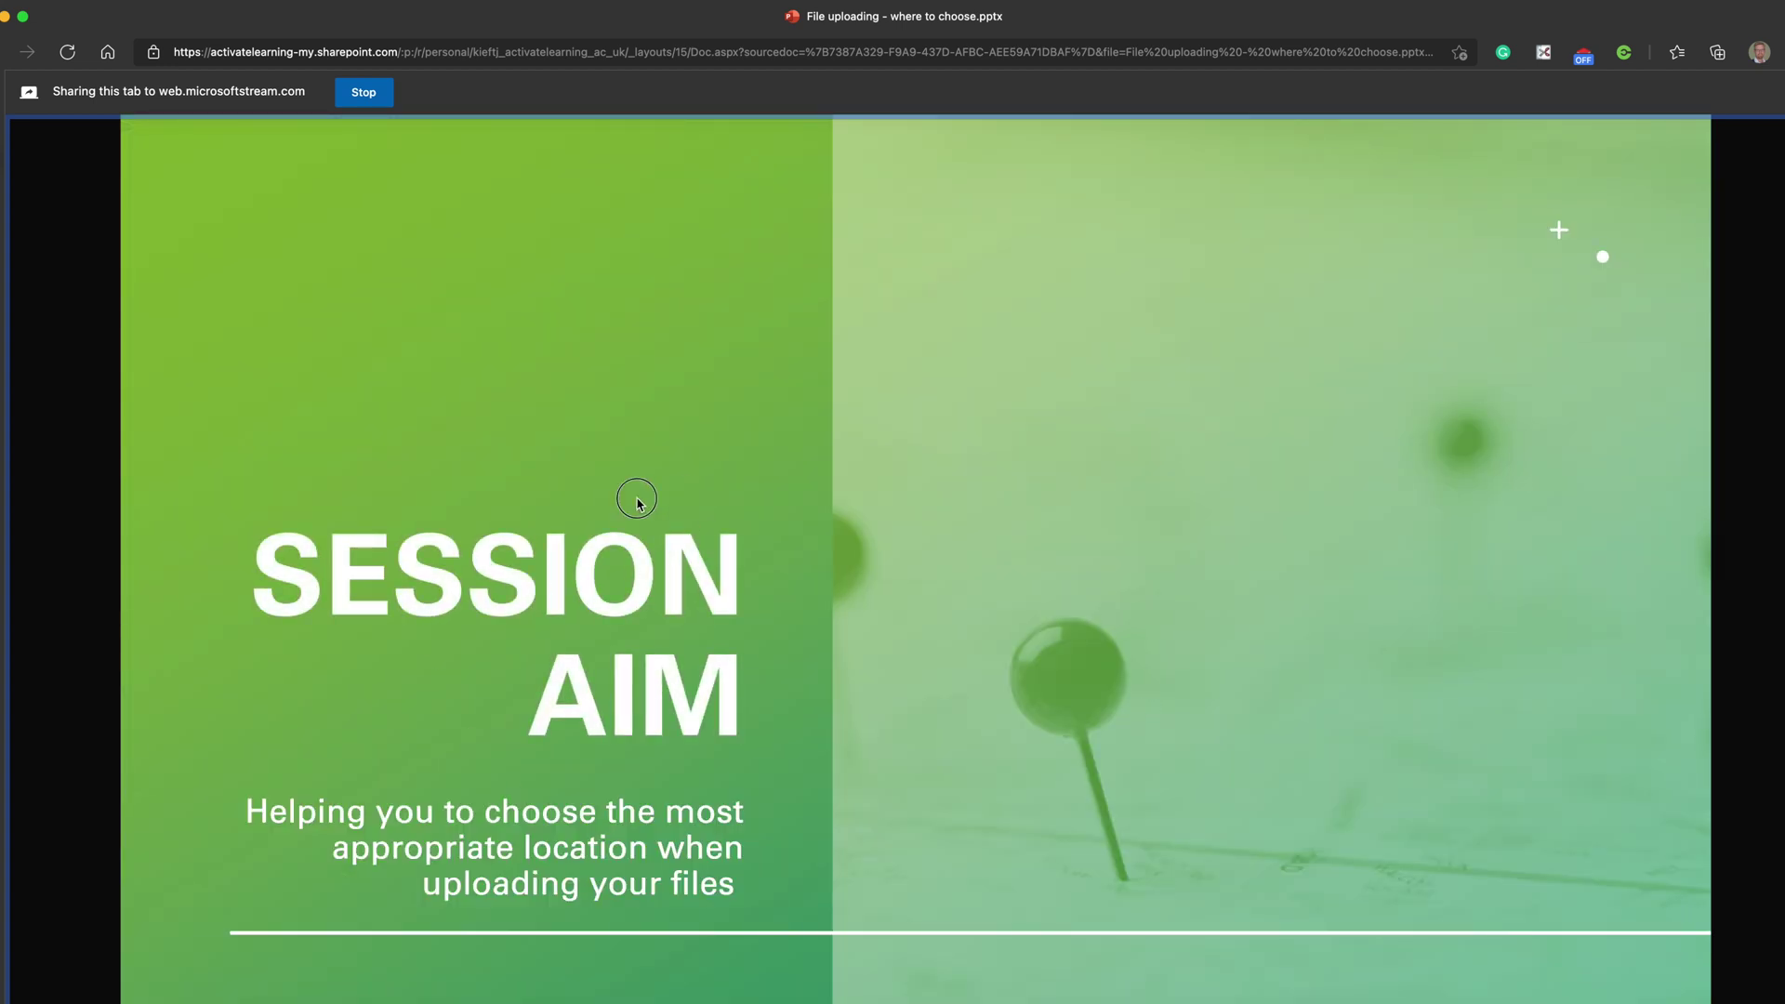
mouse_move(696, 500)
mouse_down()
mouse_move(208, 605)
mouse_move(621, 659)
mouse_up()
drag(755, 621, 695, 502)
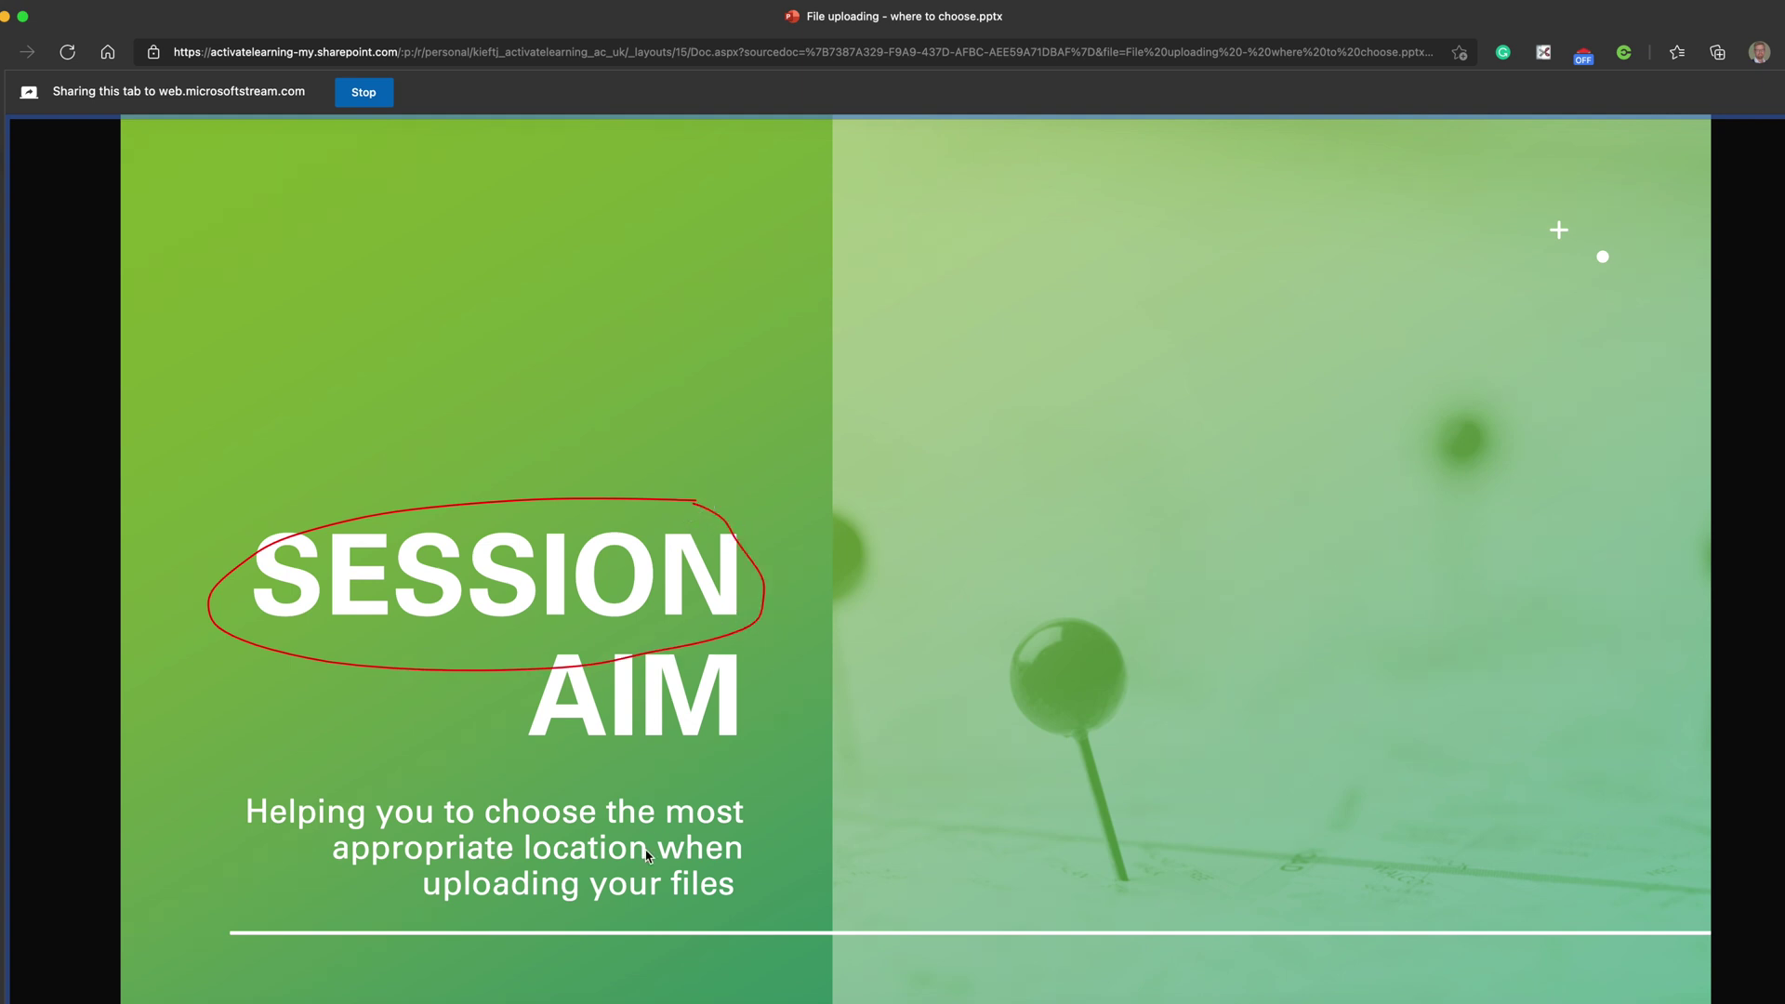
- Move to the OneDrive? slide, circle the SharePoint store and underline OneDrive in red
key(Right)
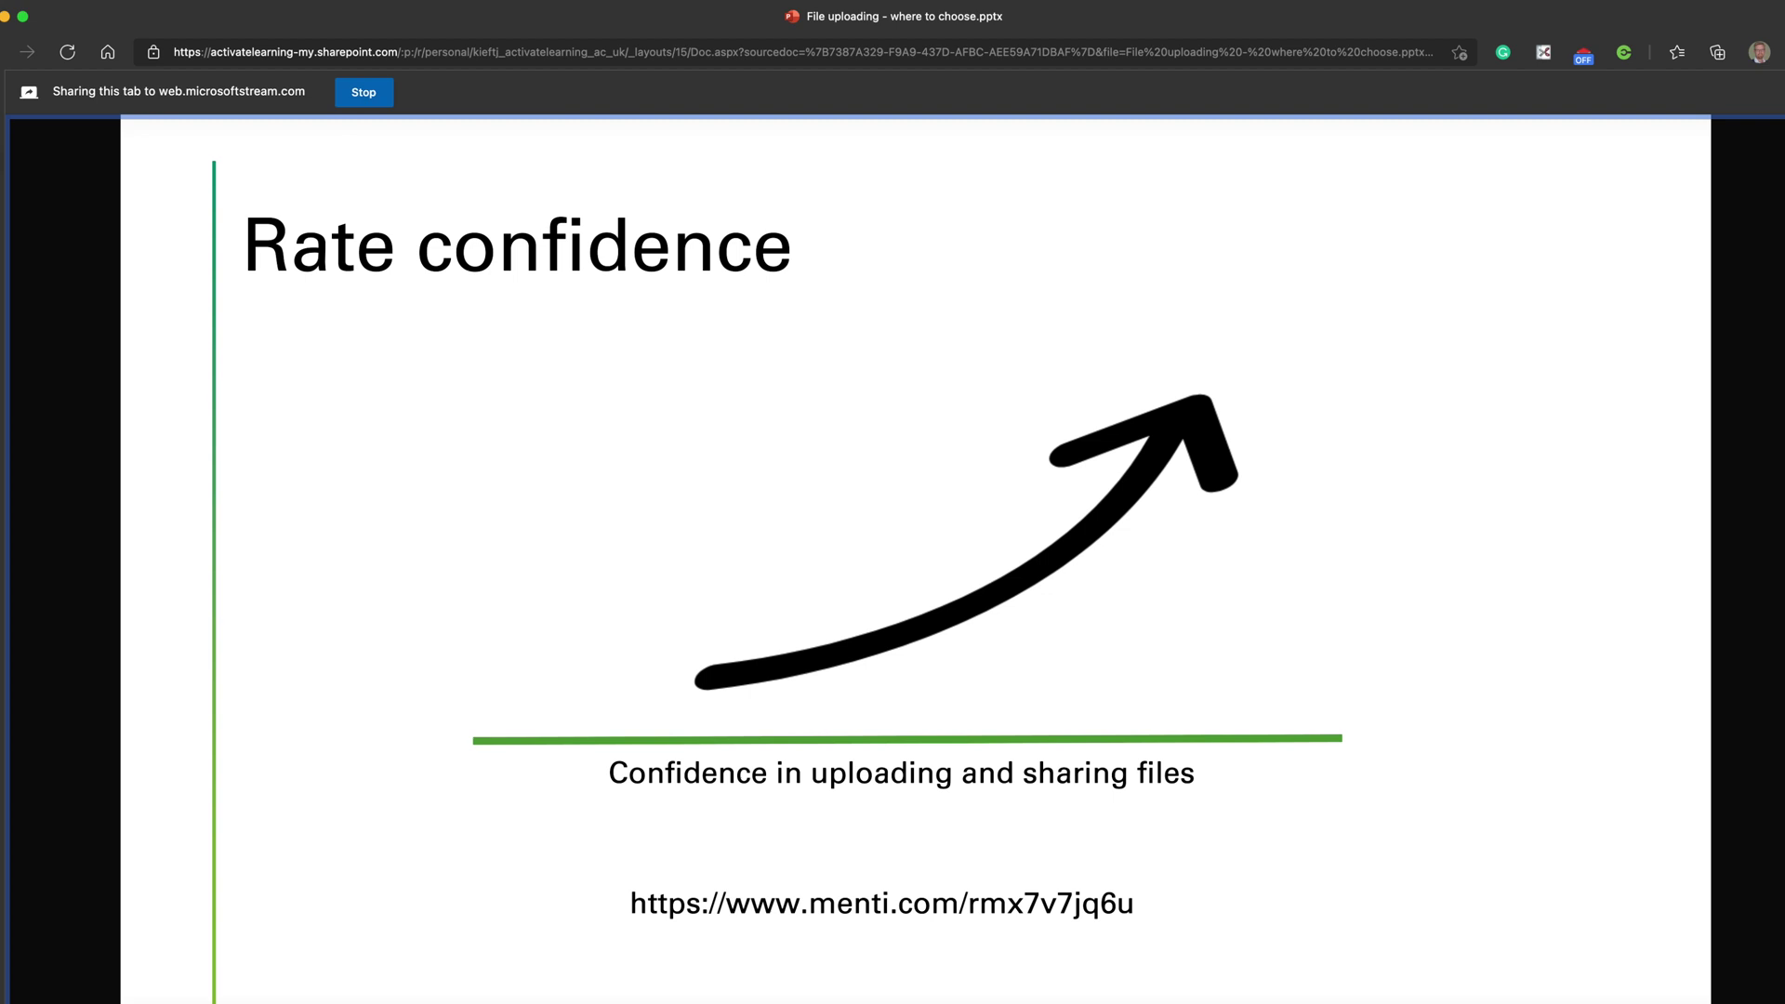
key(Right)
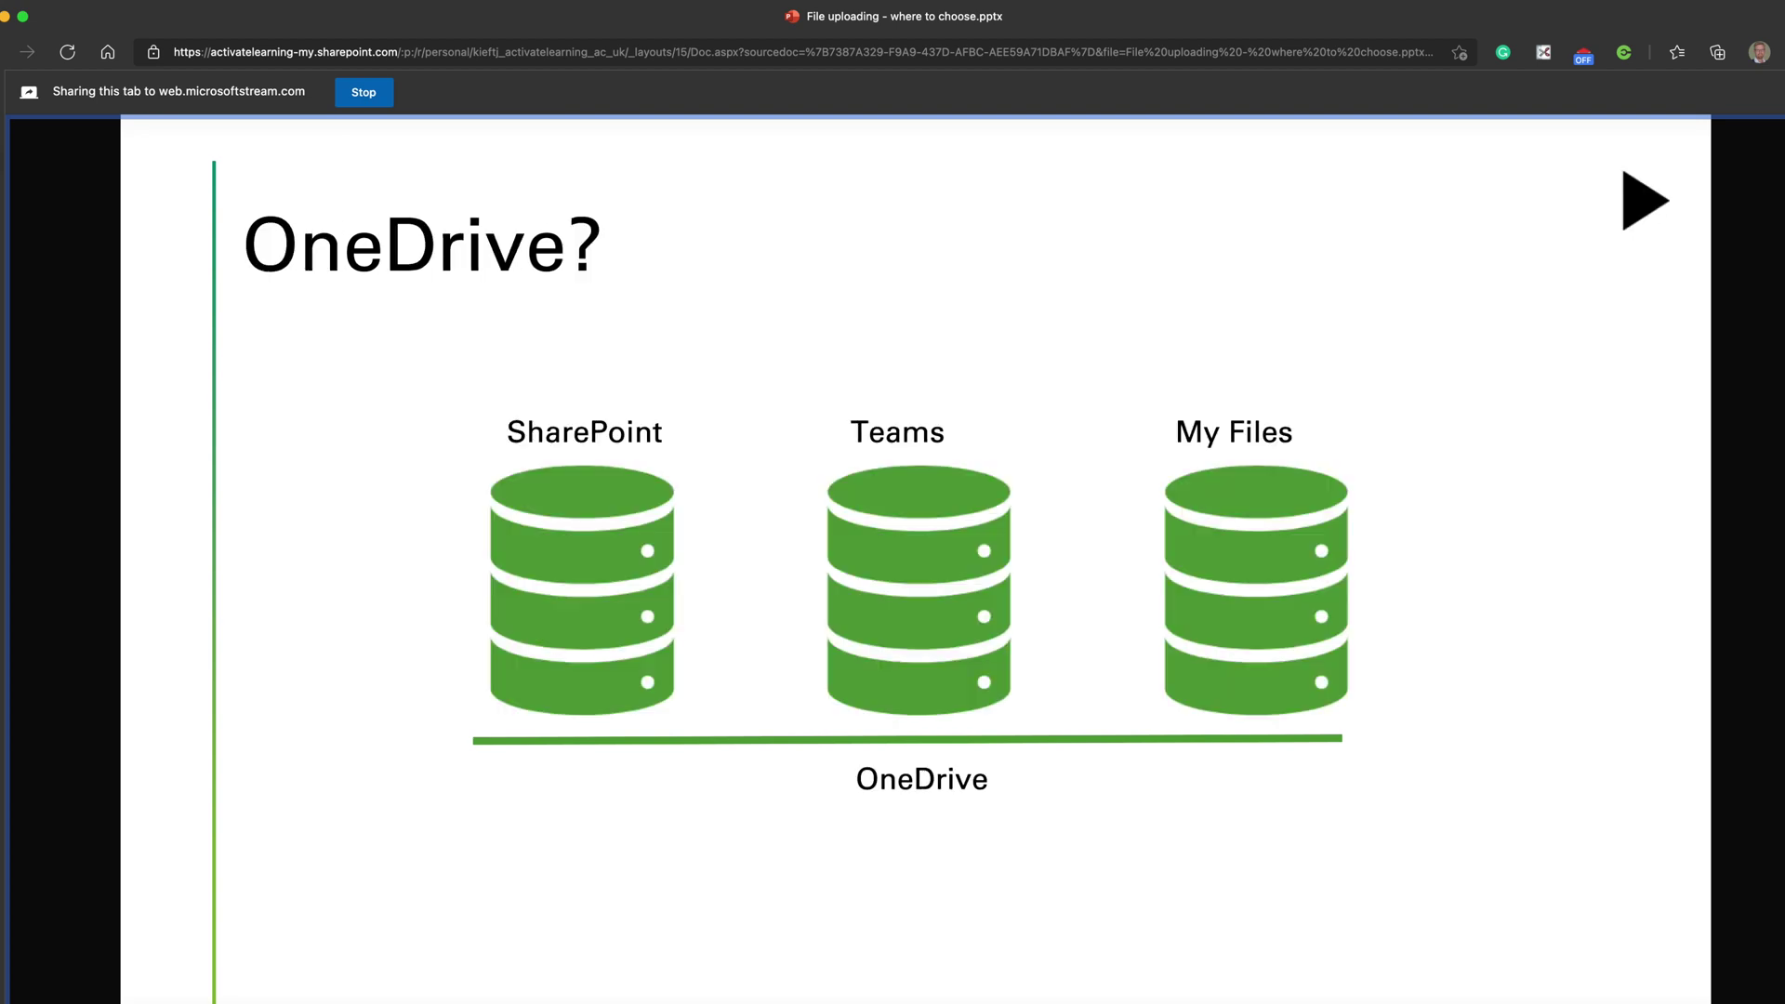
mouse_move(525, 372)
mouse_down()
mouse_move(430, 557)
mouse_move(646, 689)
mouse_up()
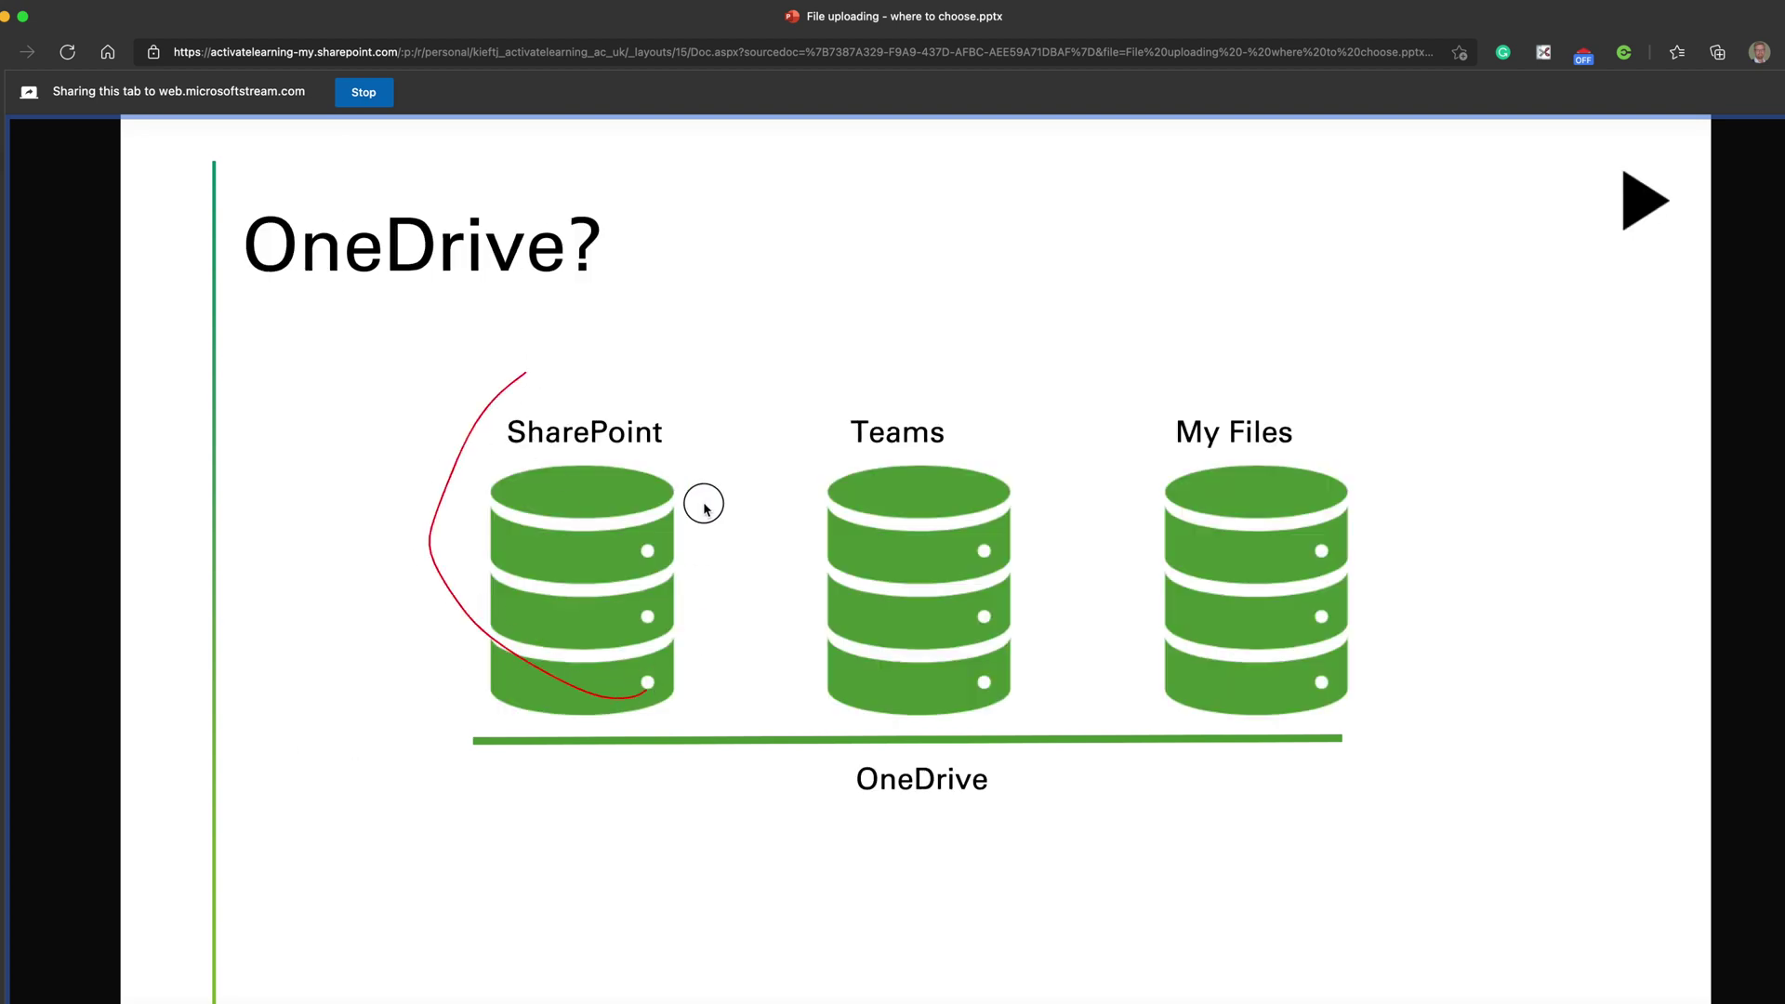
drag(704, 505, 518, 365)
drag(857, 798, 1011, 792)
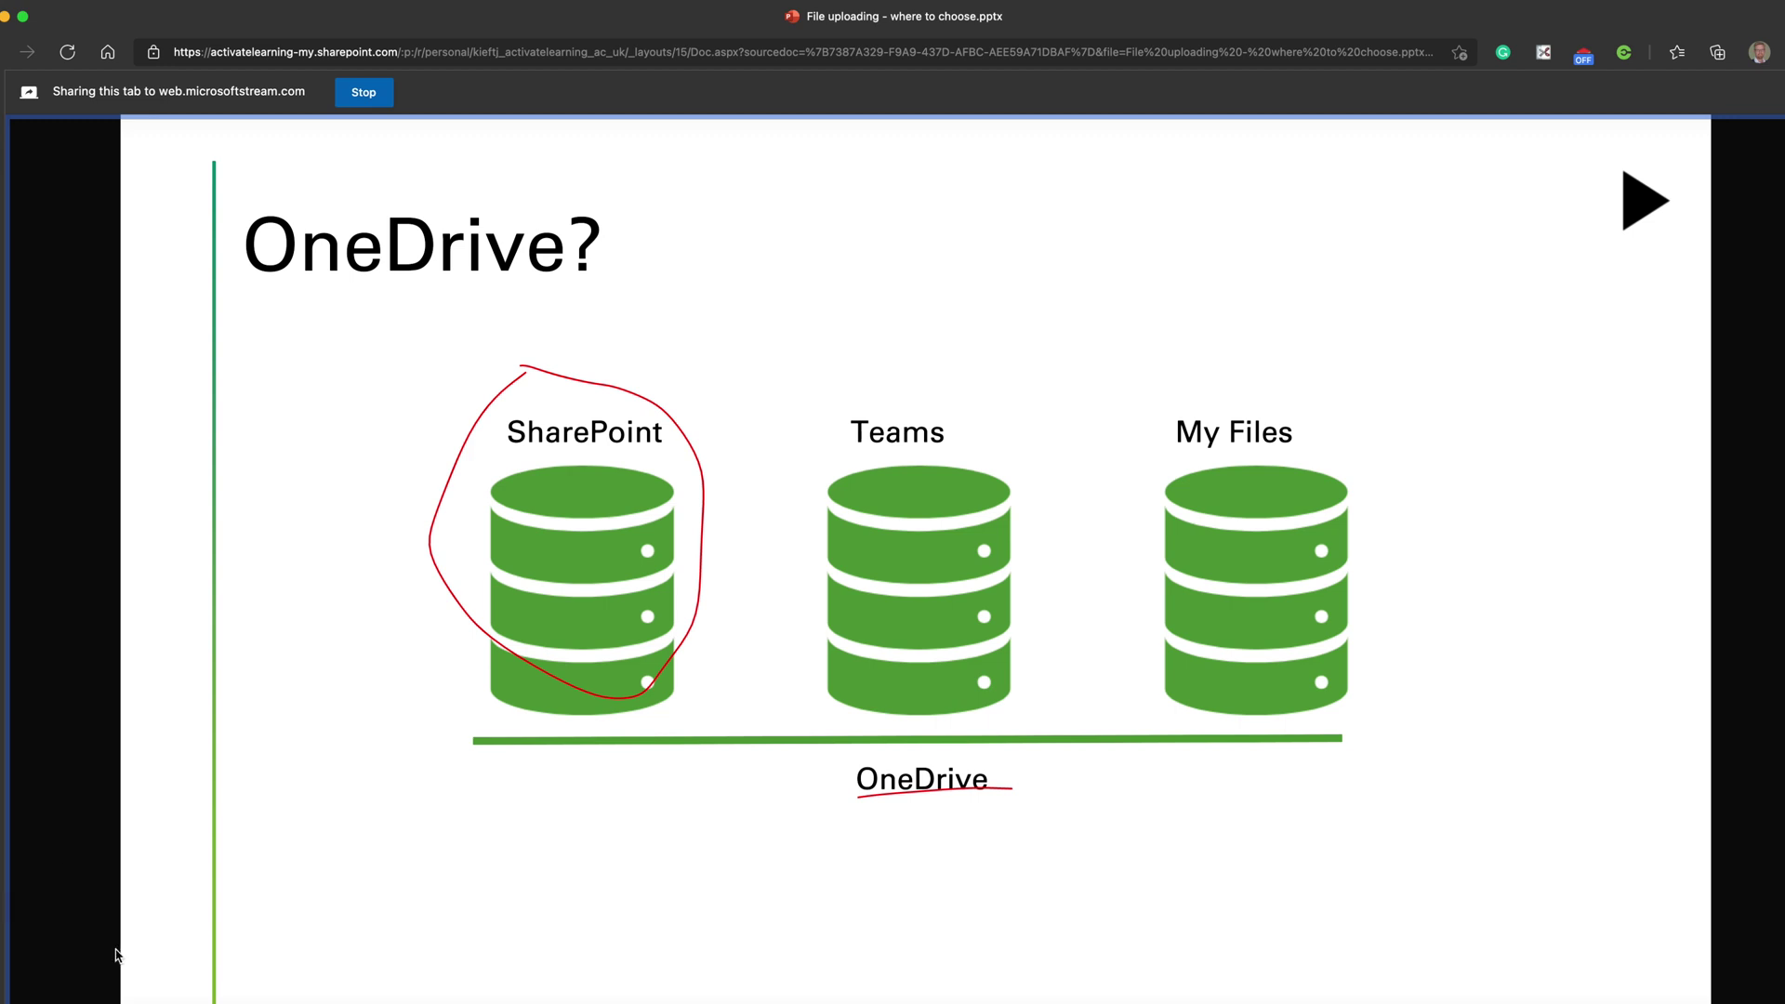
- Advance to the Terminology slide and underline File Directories in red
key(Right)
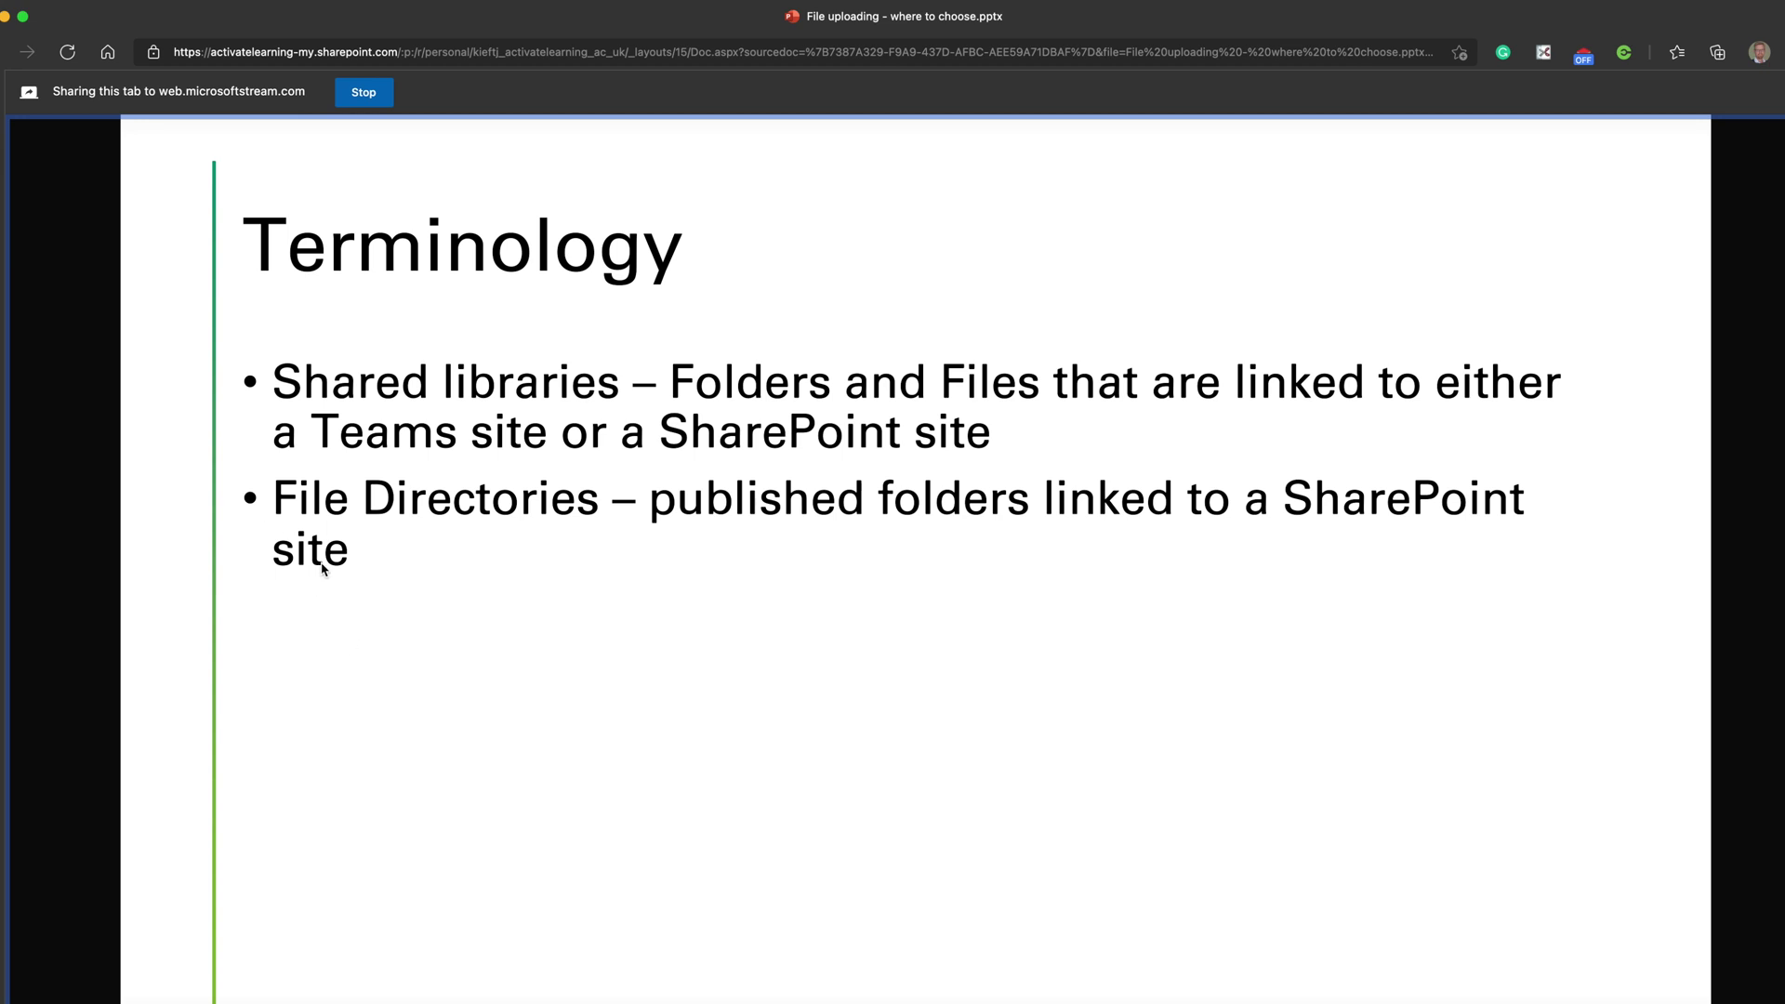
drag(281, 526, 556, 523)
mouse_move(407, 987)
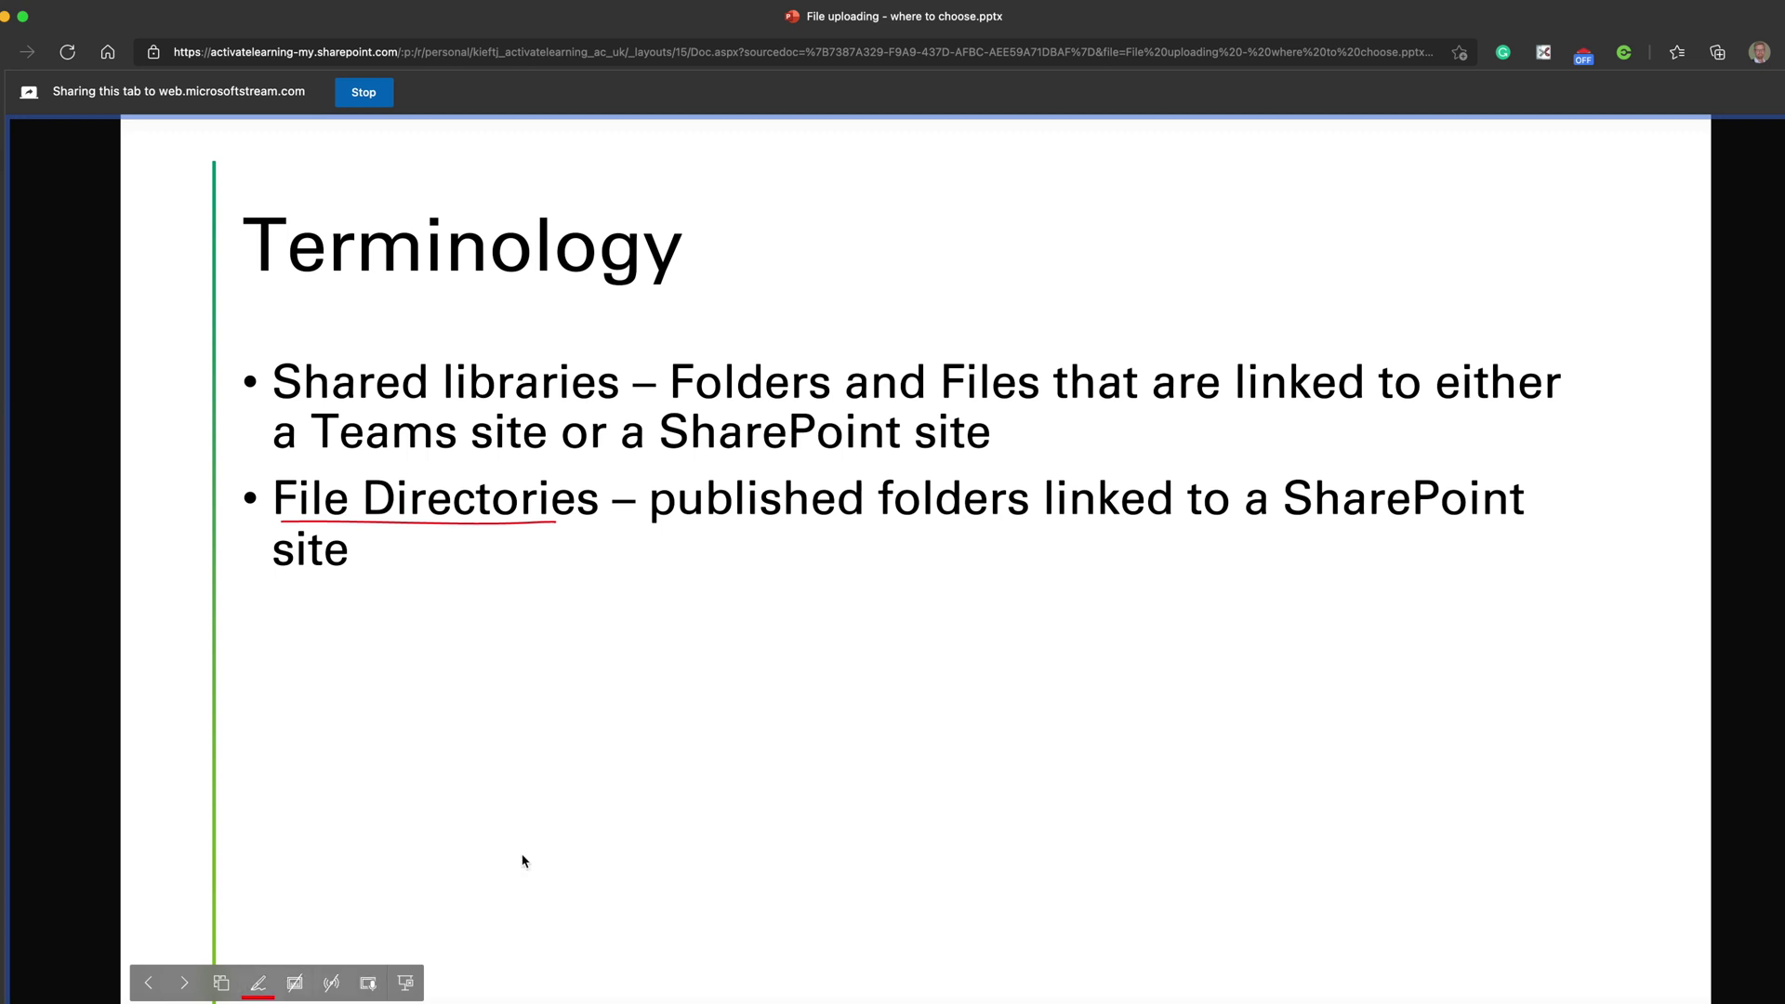
- Go to the Consider who will need access? slide and highlight SharePoint in yellow
key(Right)
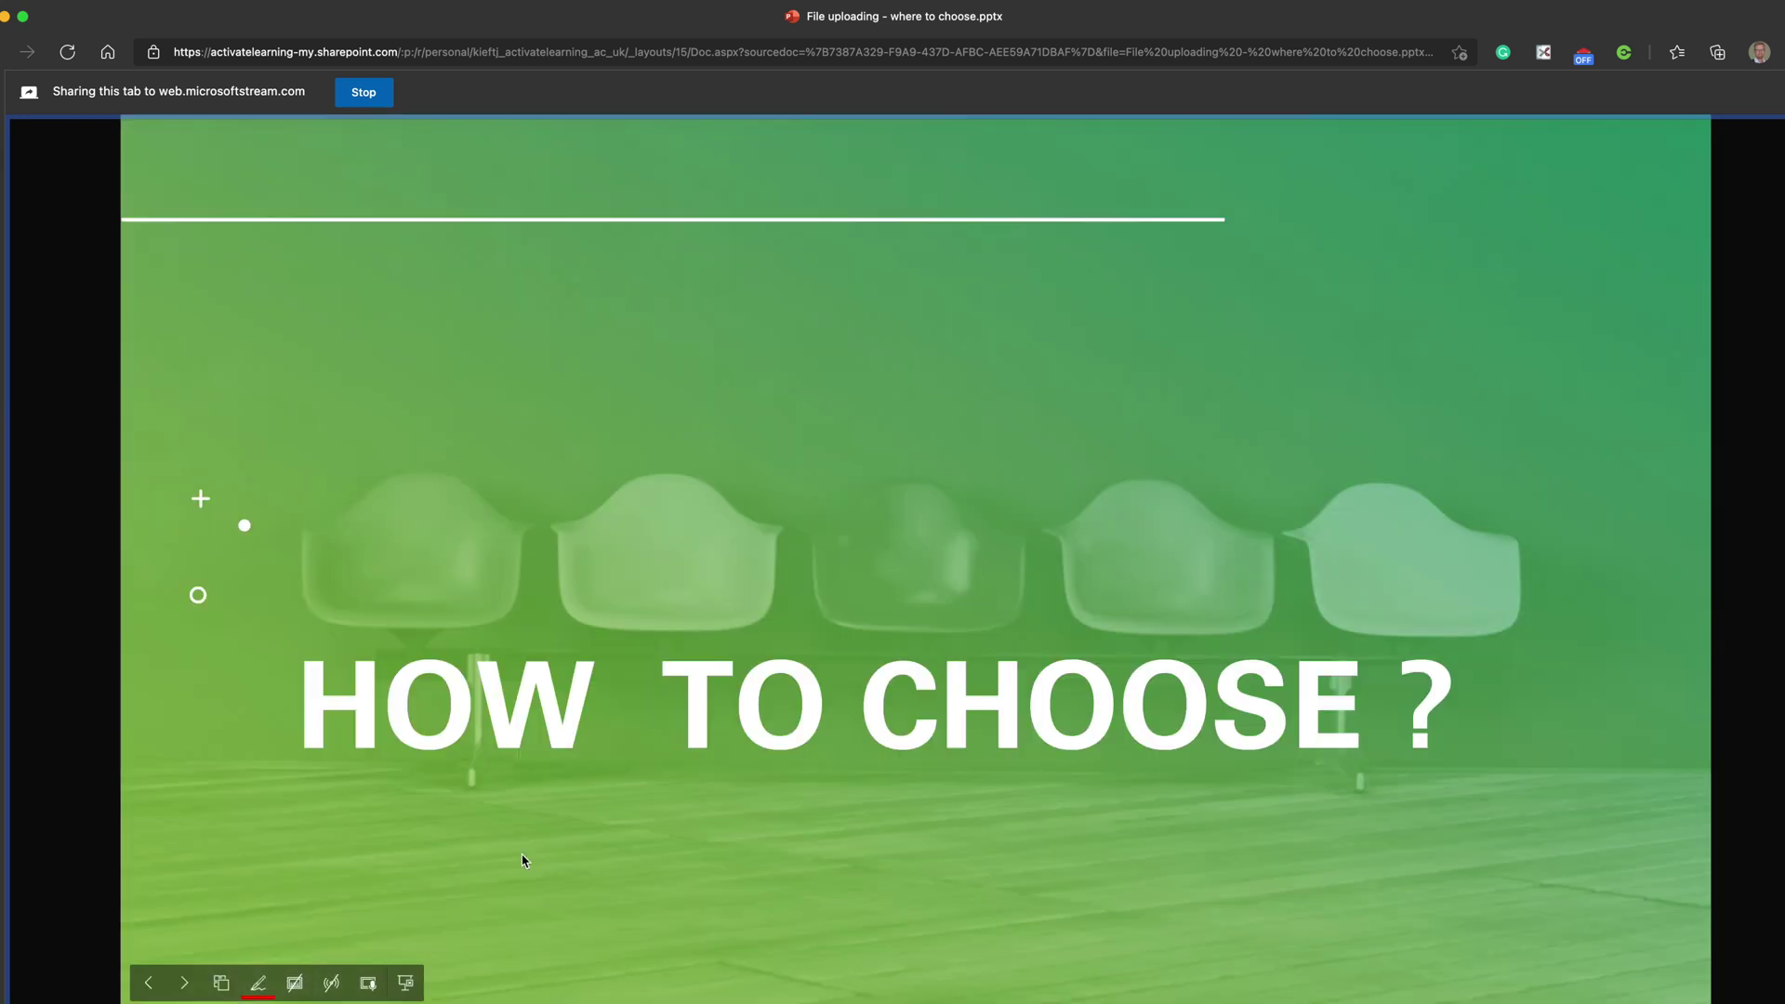
key(Right)
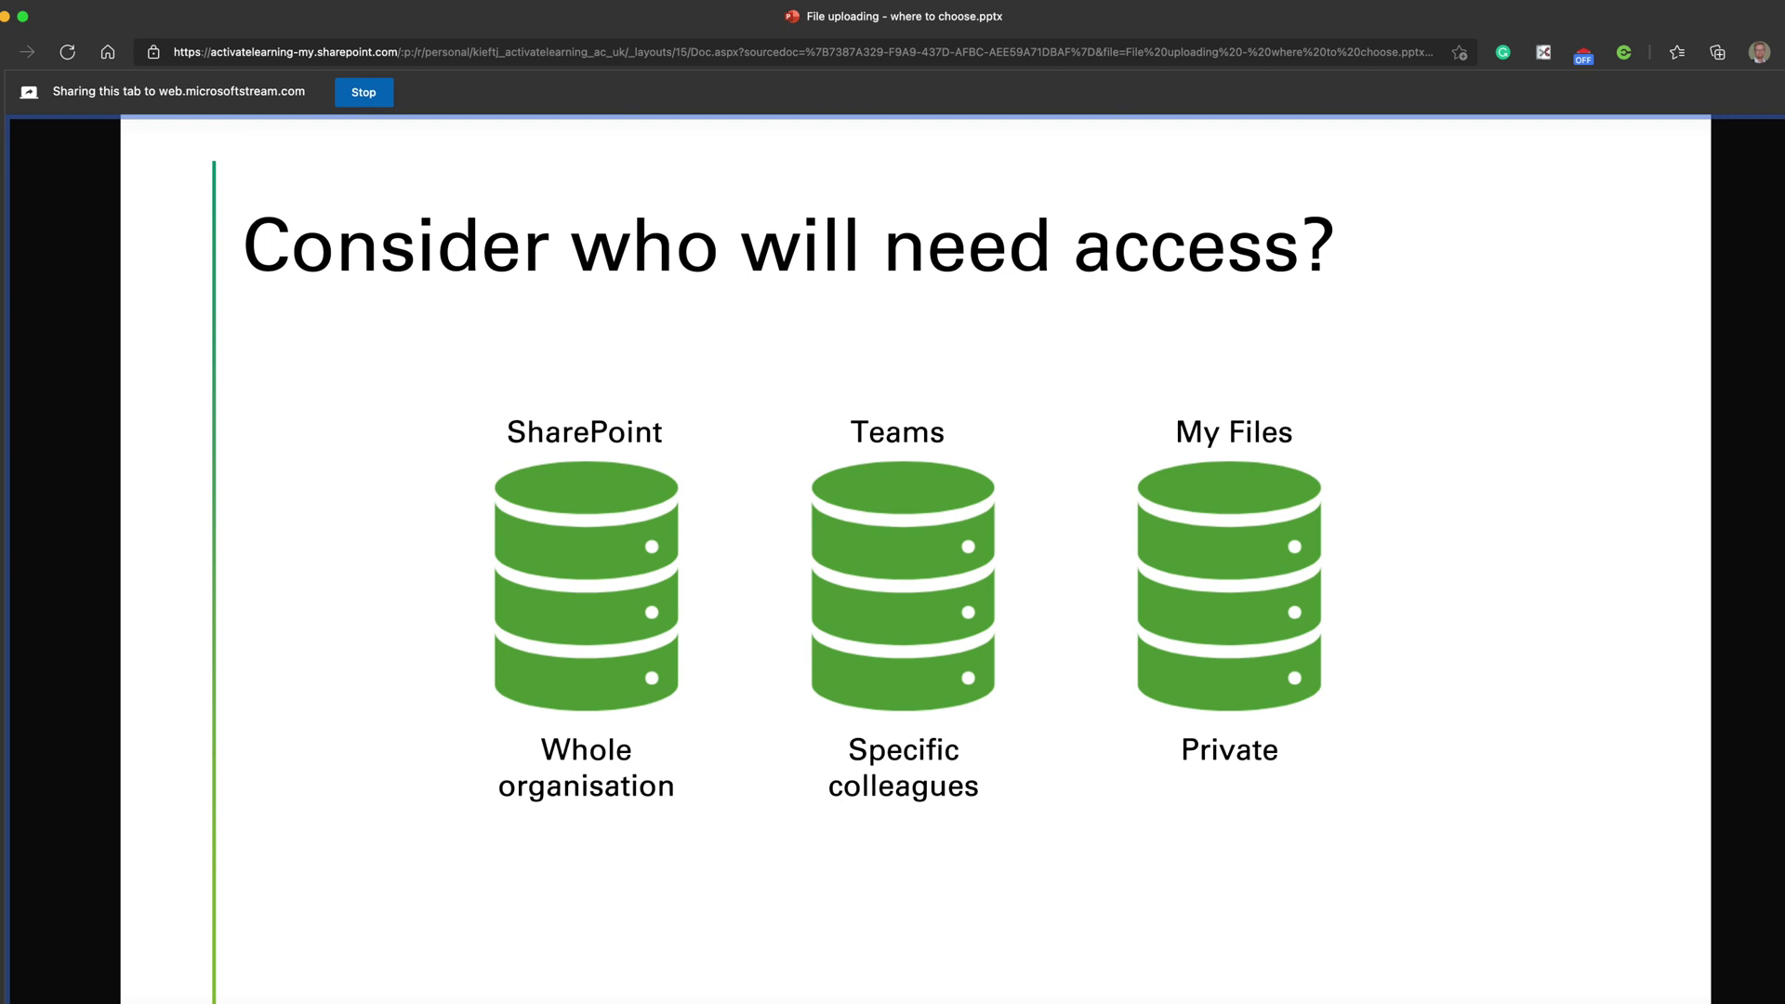
click(259, 986)
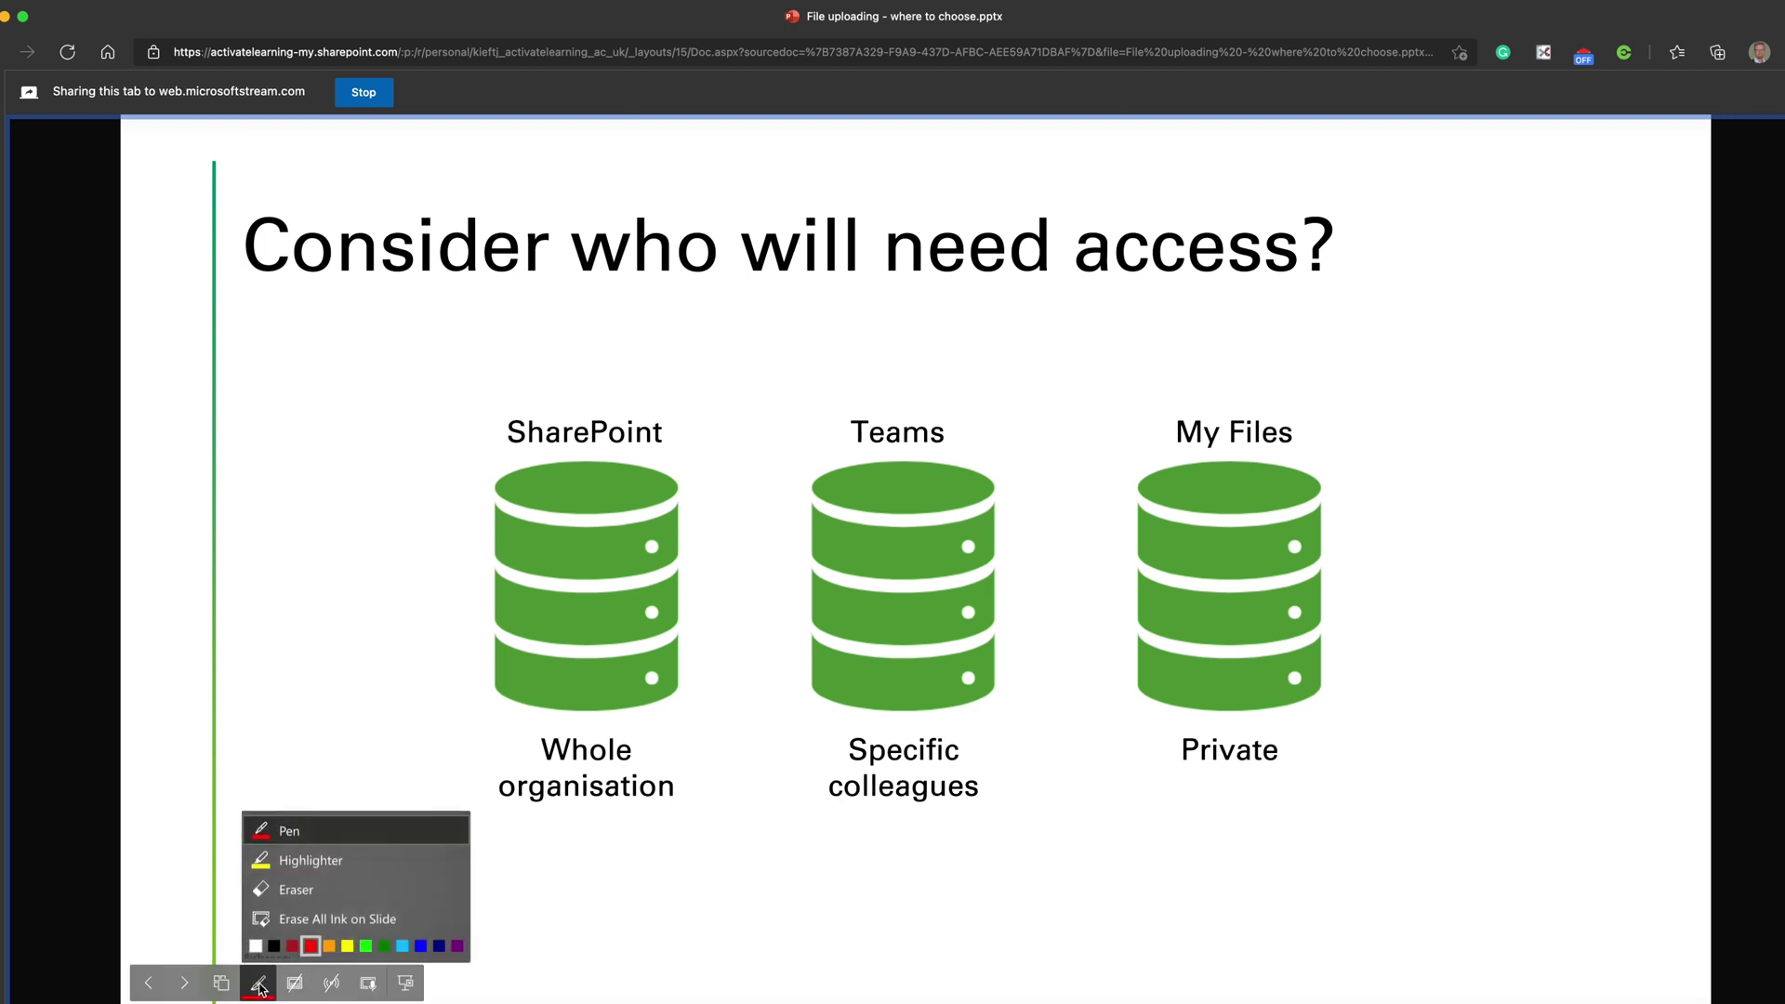
click(275, 861)
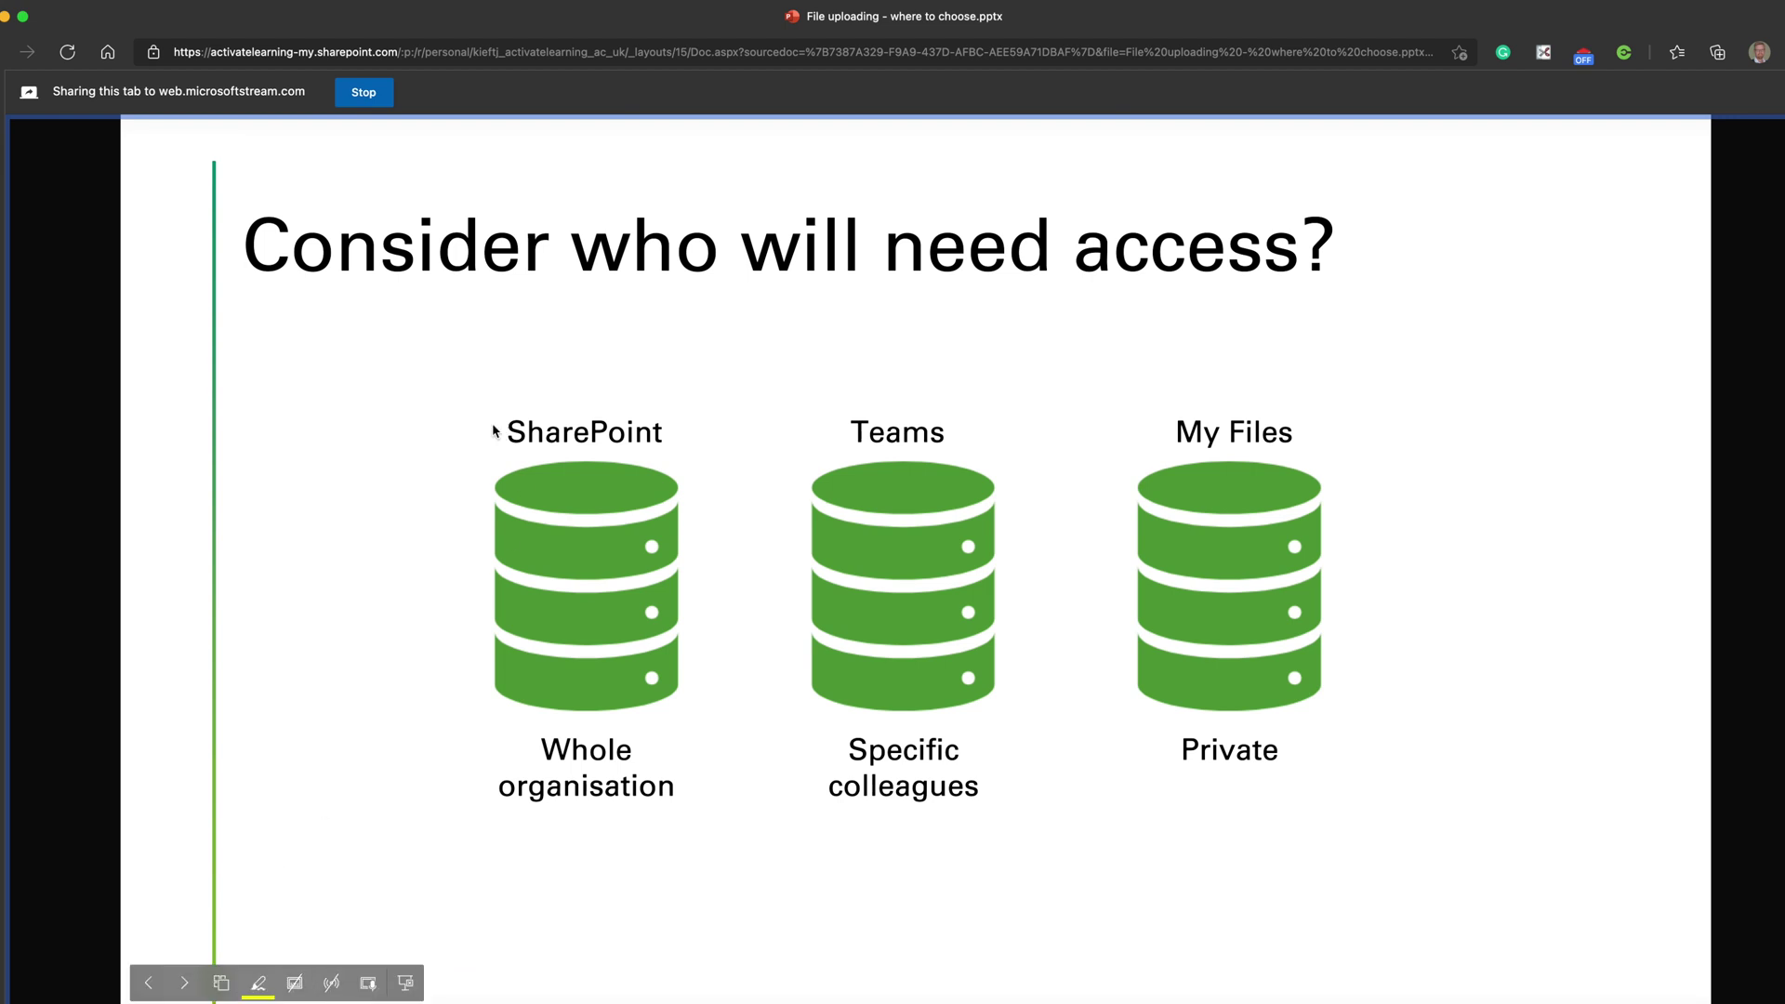
drag(494, 430, 697, 428)
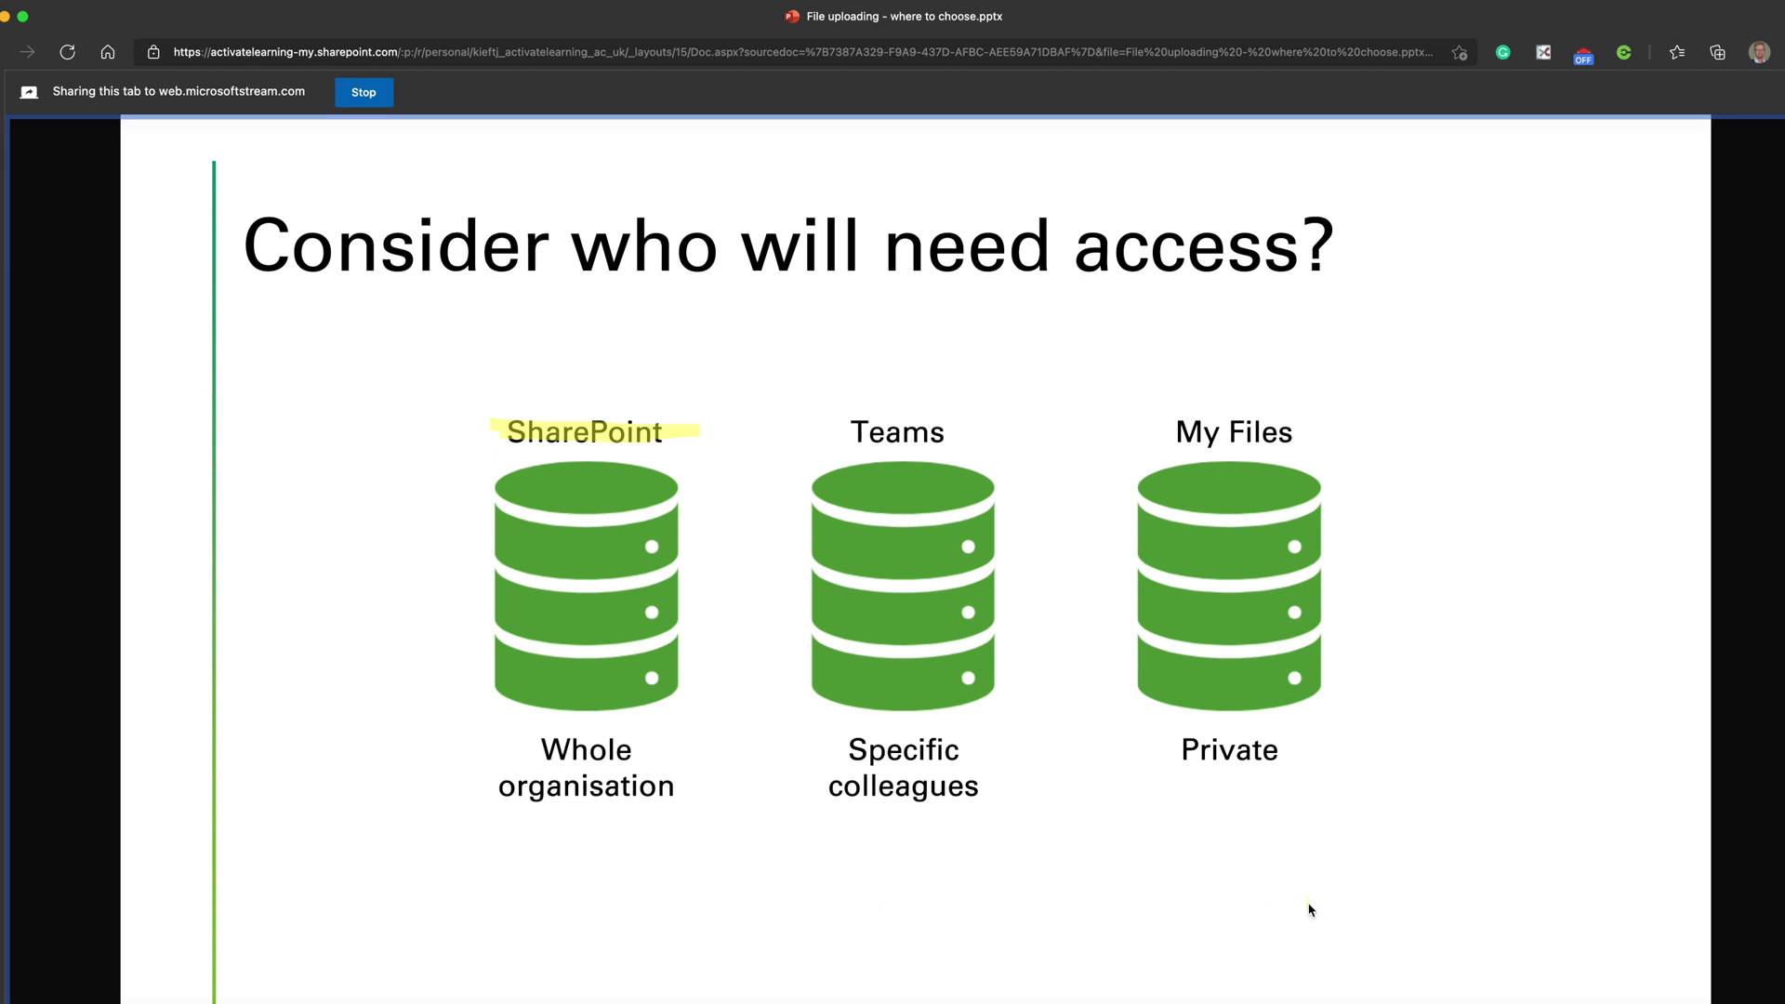
- Advance to Establishing a workflow, switch back to the red pen, and stop sharing the tab
key(Right)
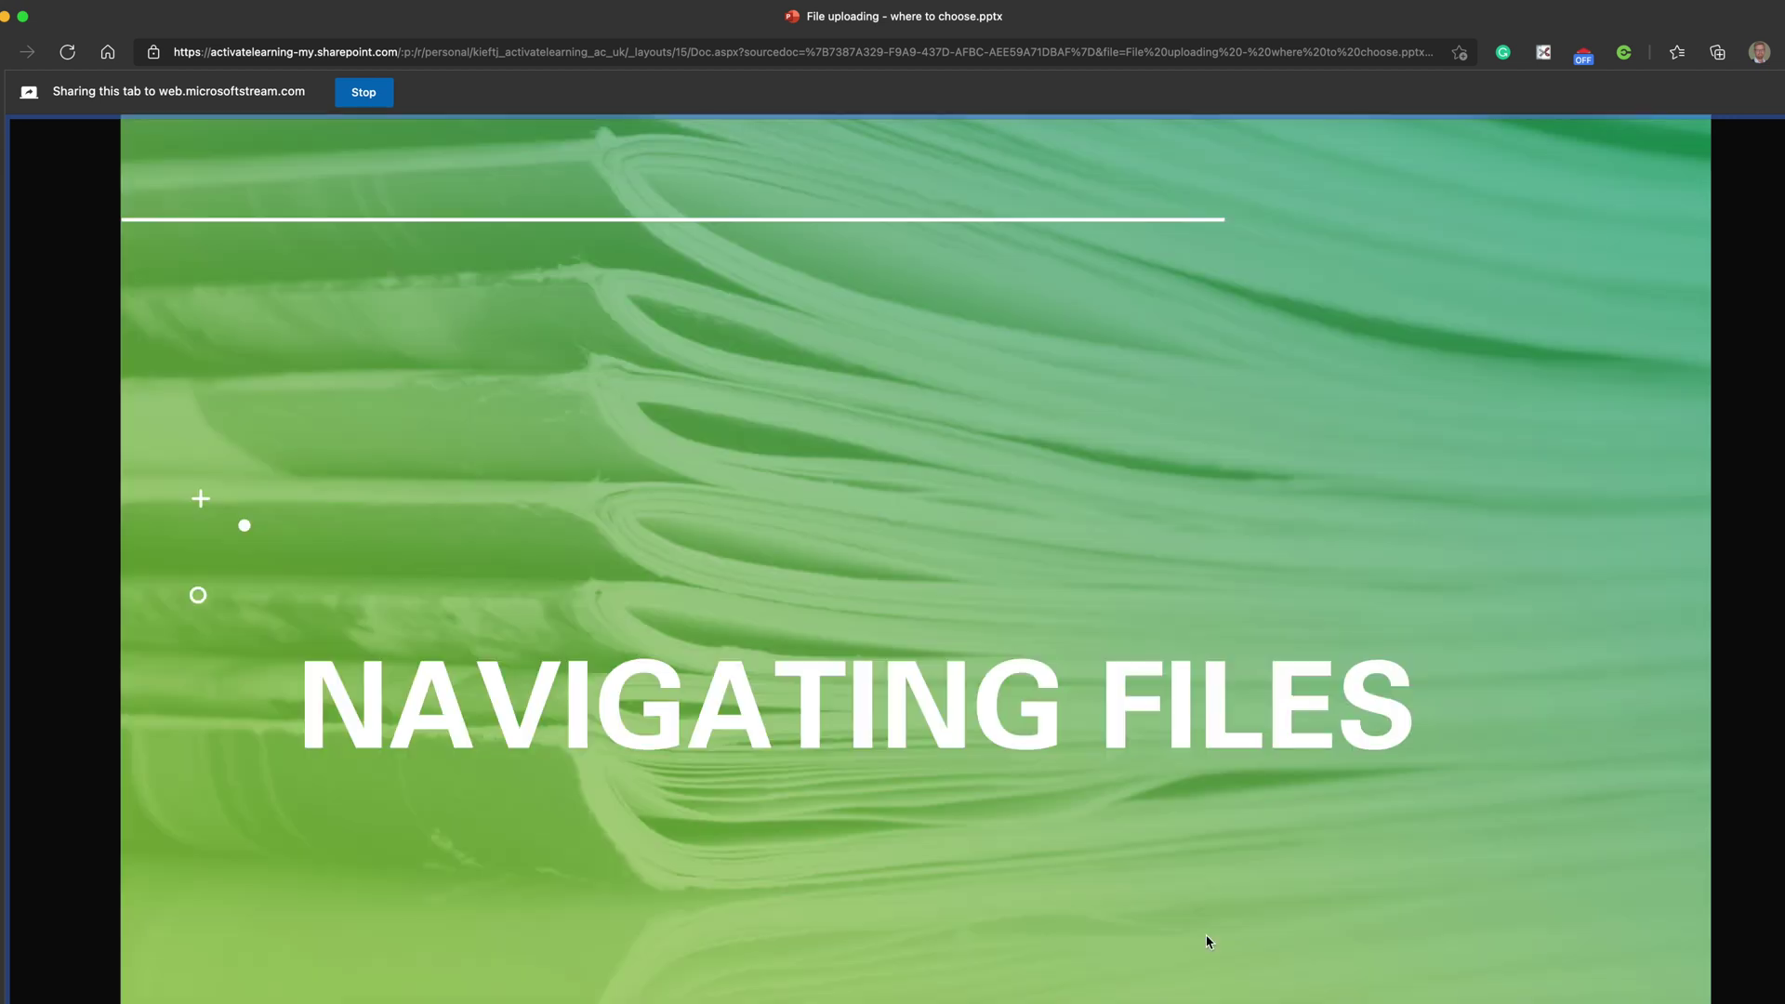
key(Right)
key(Right)
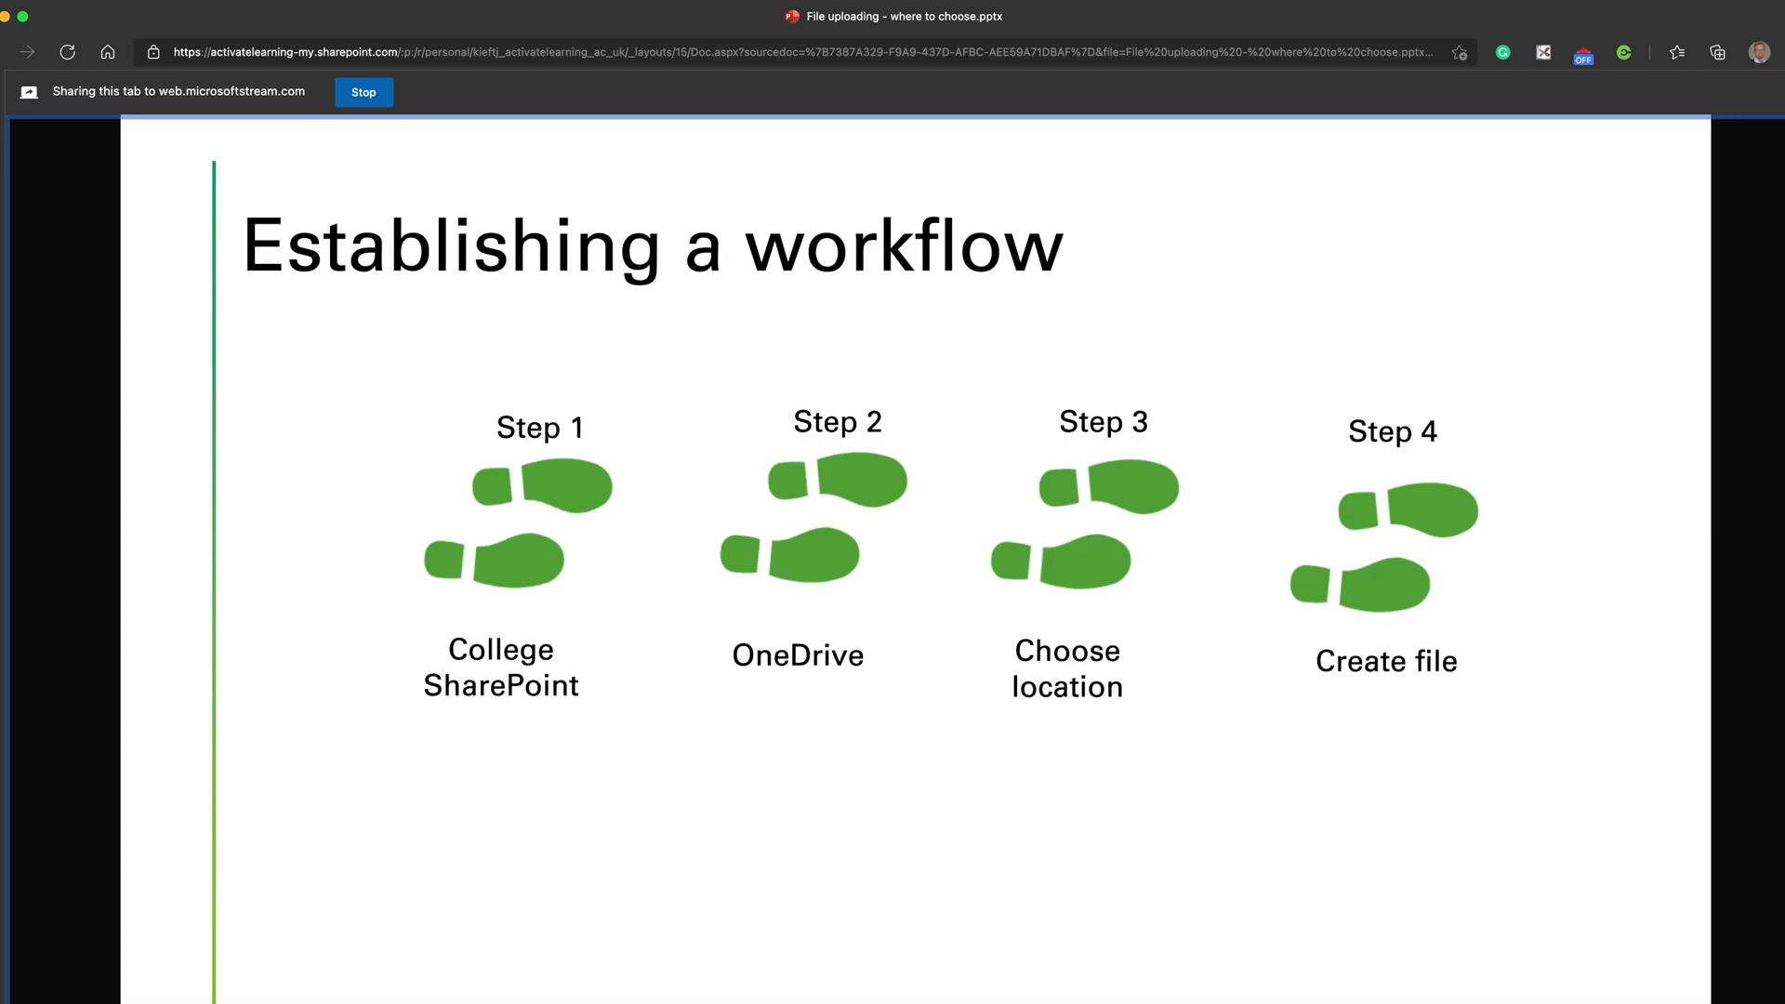
mouse_move(502, 995)
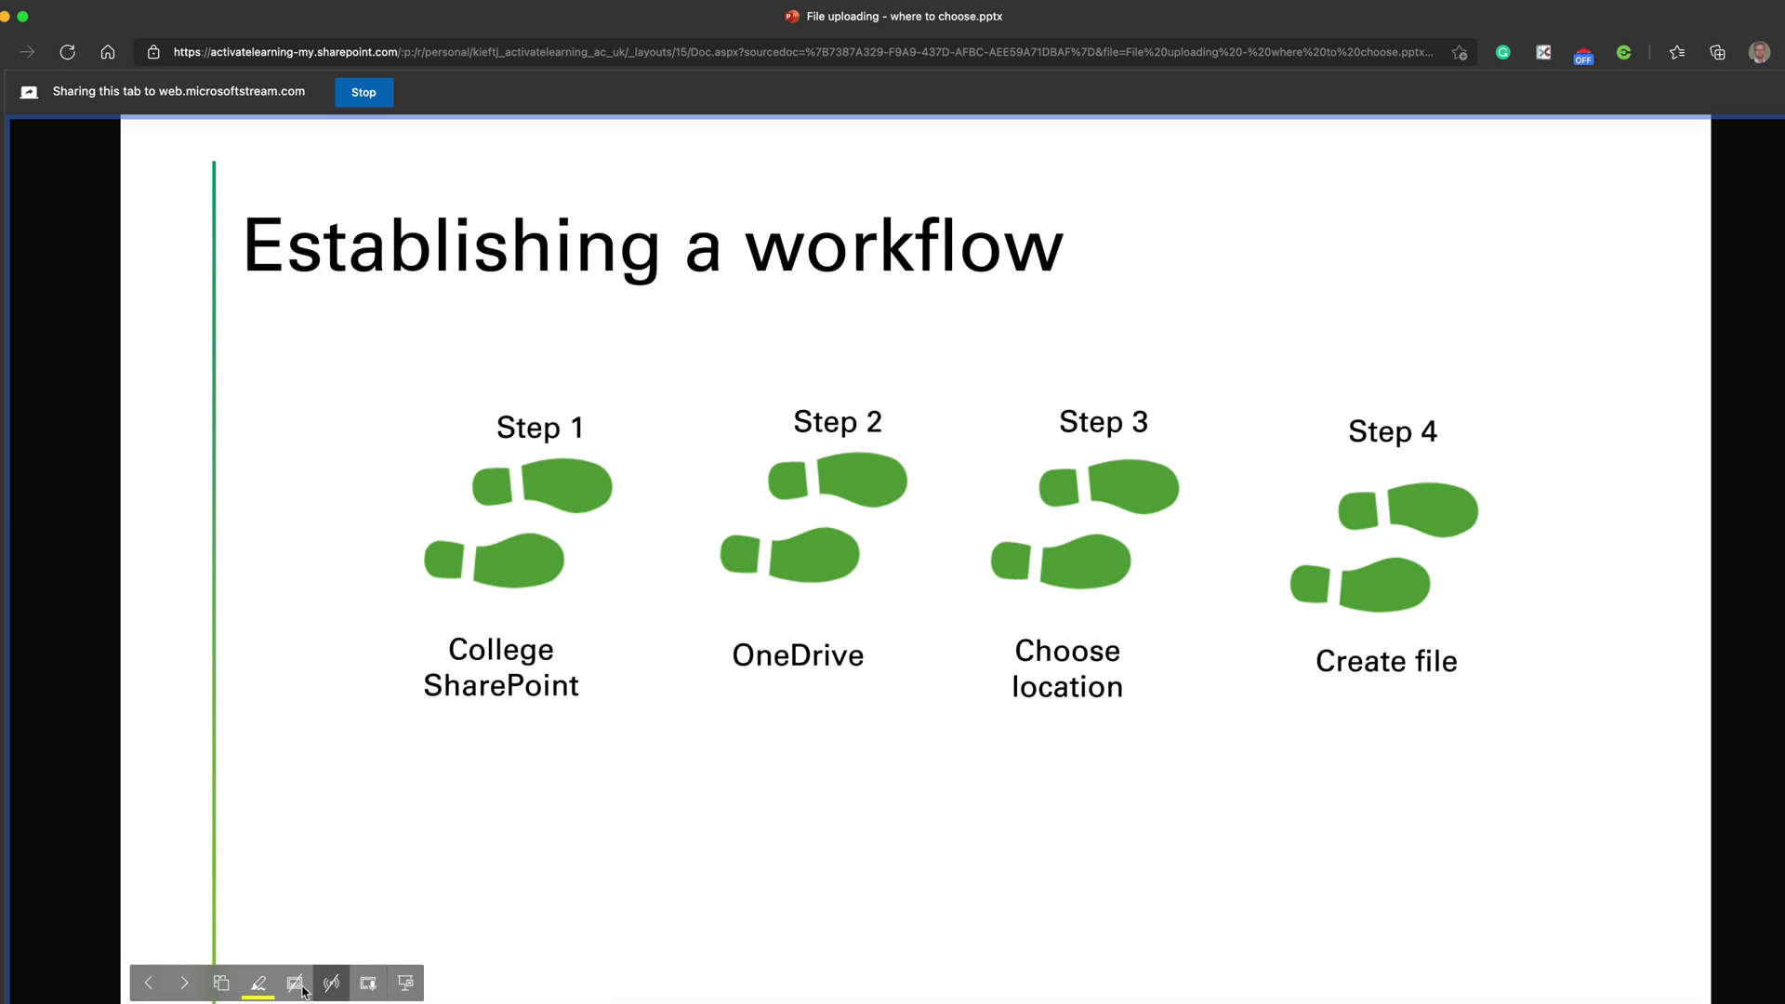
click(261, 983)
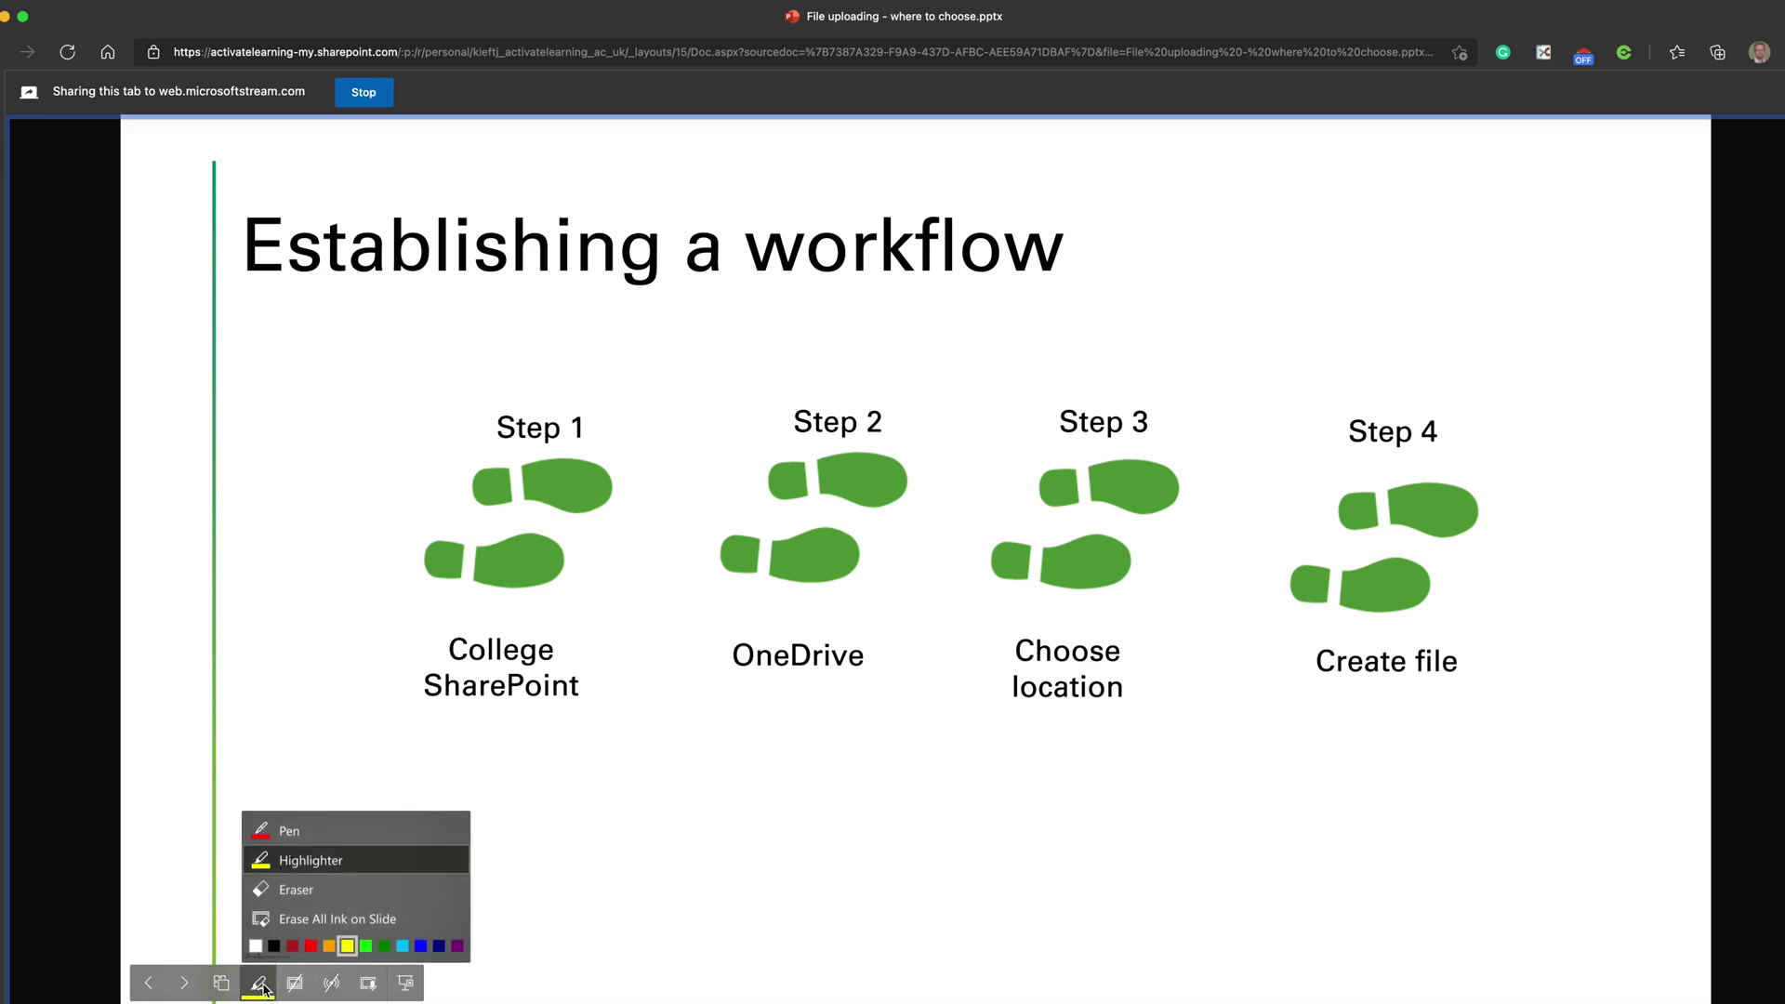
click(289, 831)
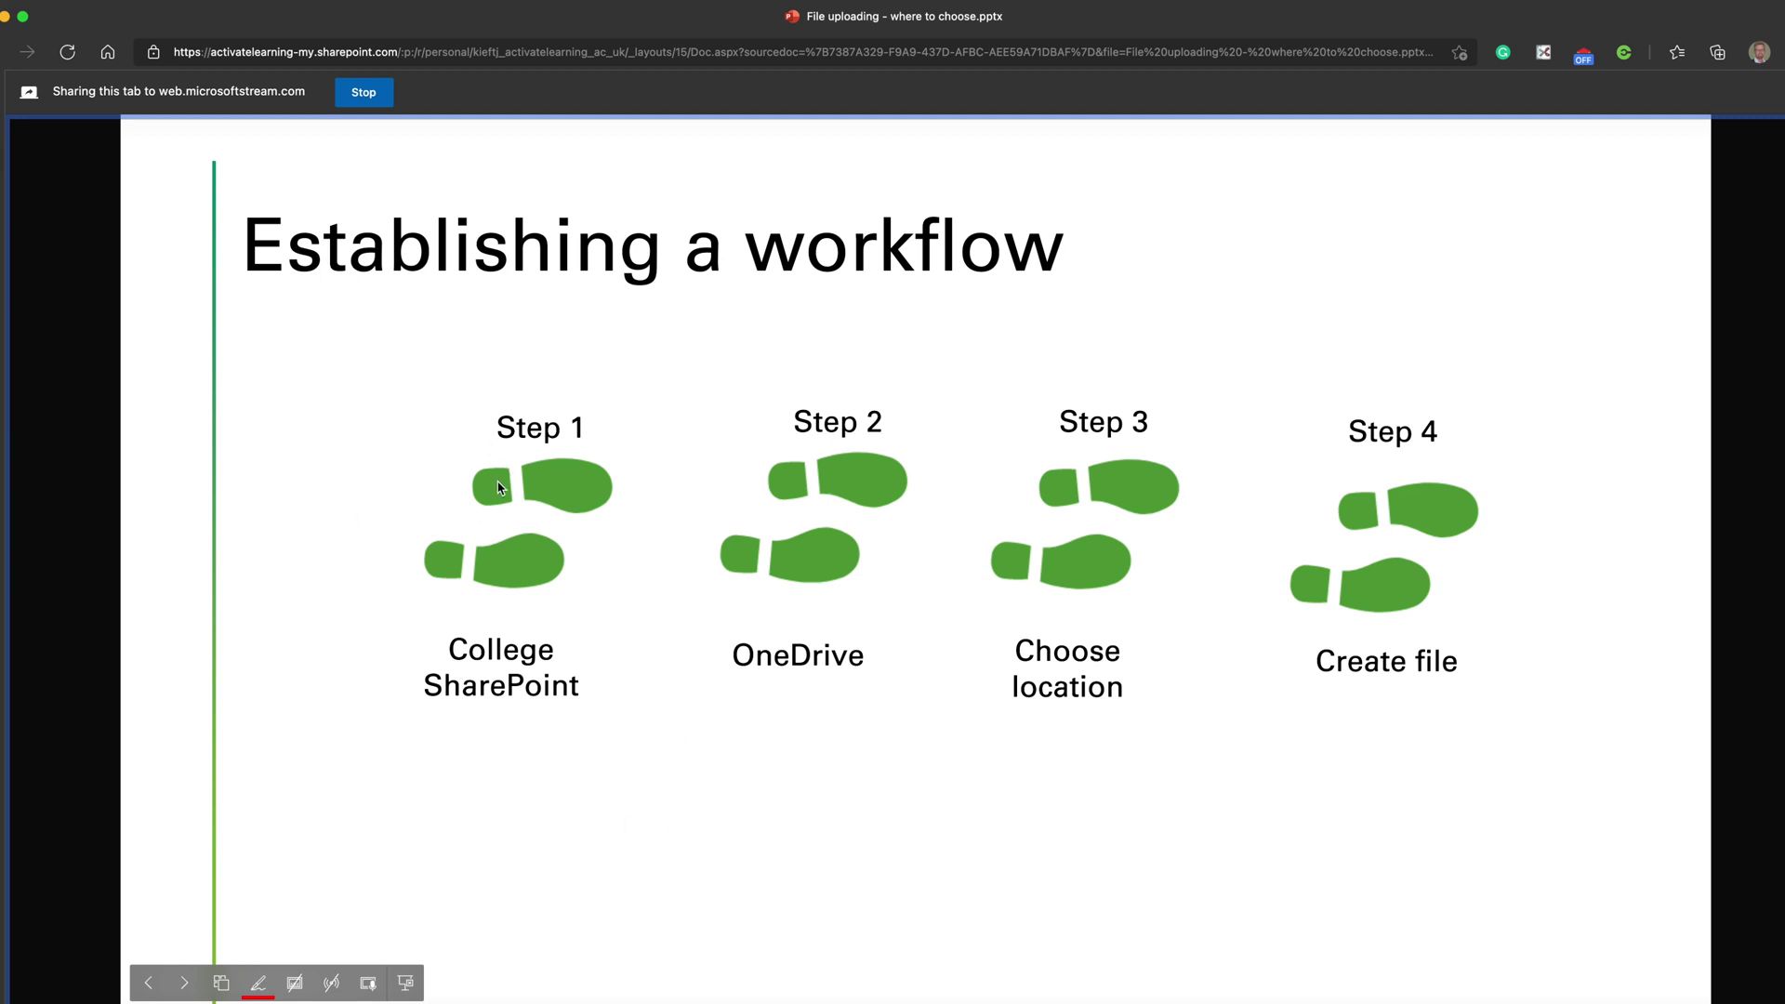
click(363, 93)
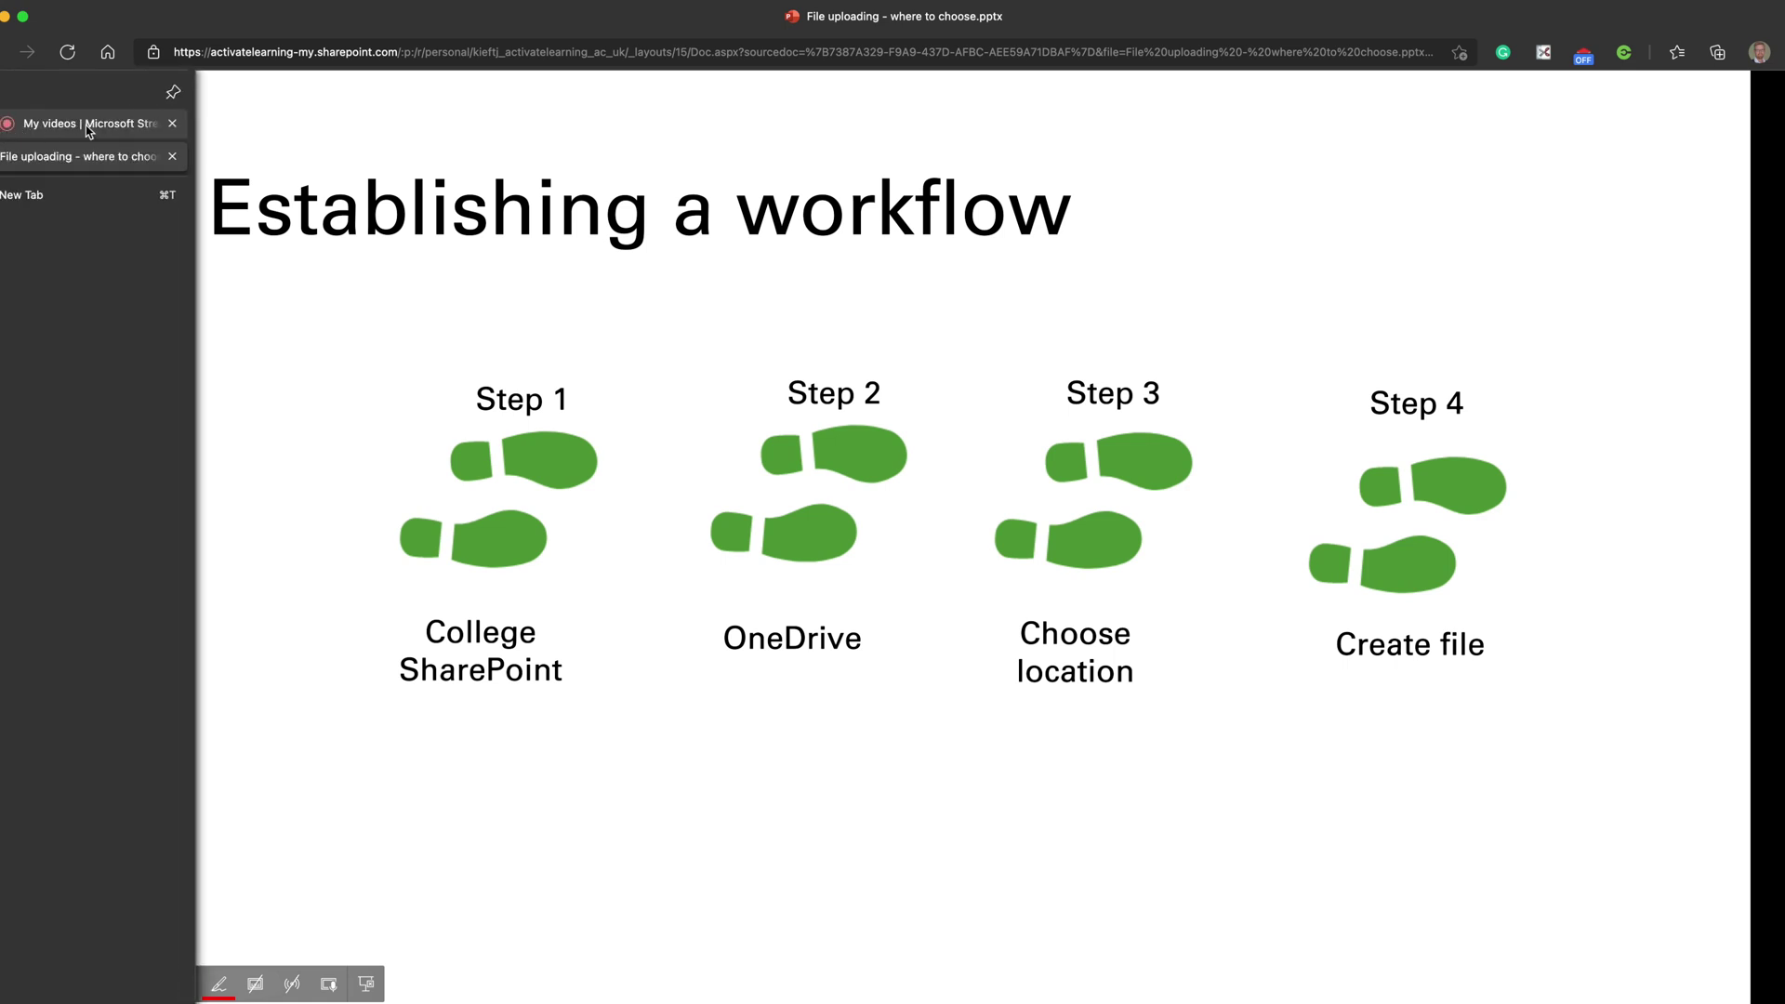
- Trim about six seconds from the recording's start and two from its end, then upload it
click(89, 126)
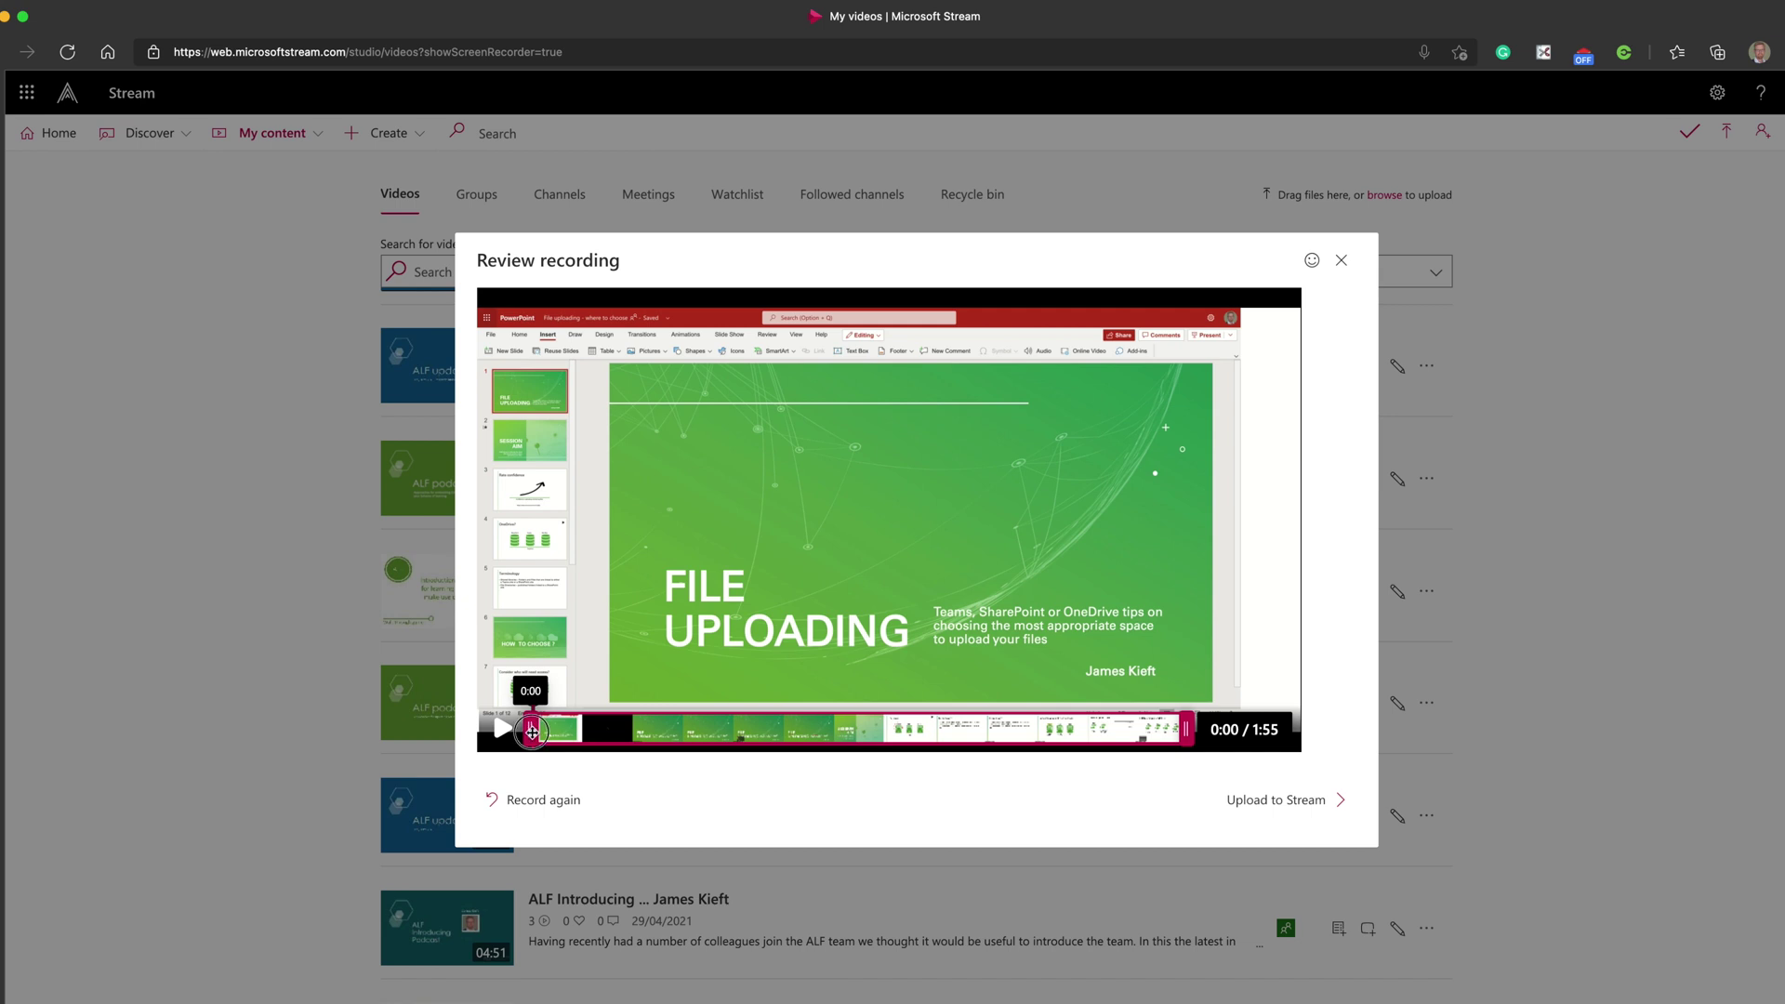
mouse_move(531, 730)
mouse_down()
mouse_move(556, 733)
mouse_move(537, 731)
mouse_up()
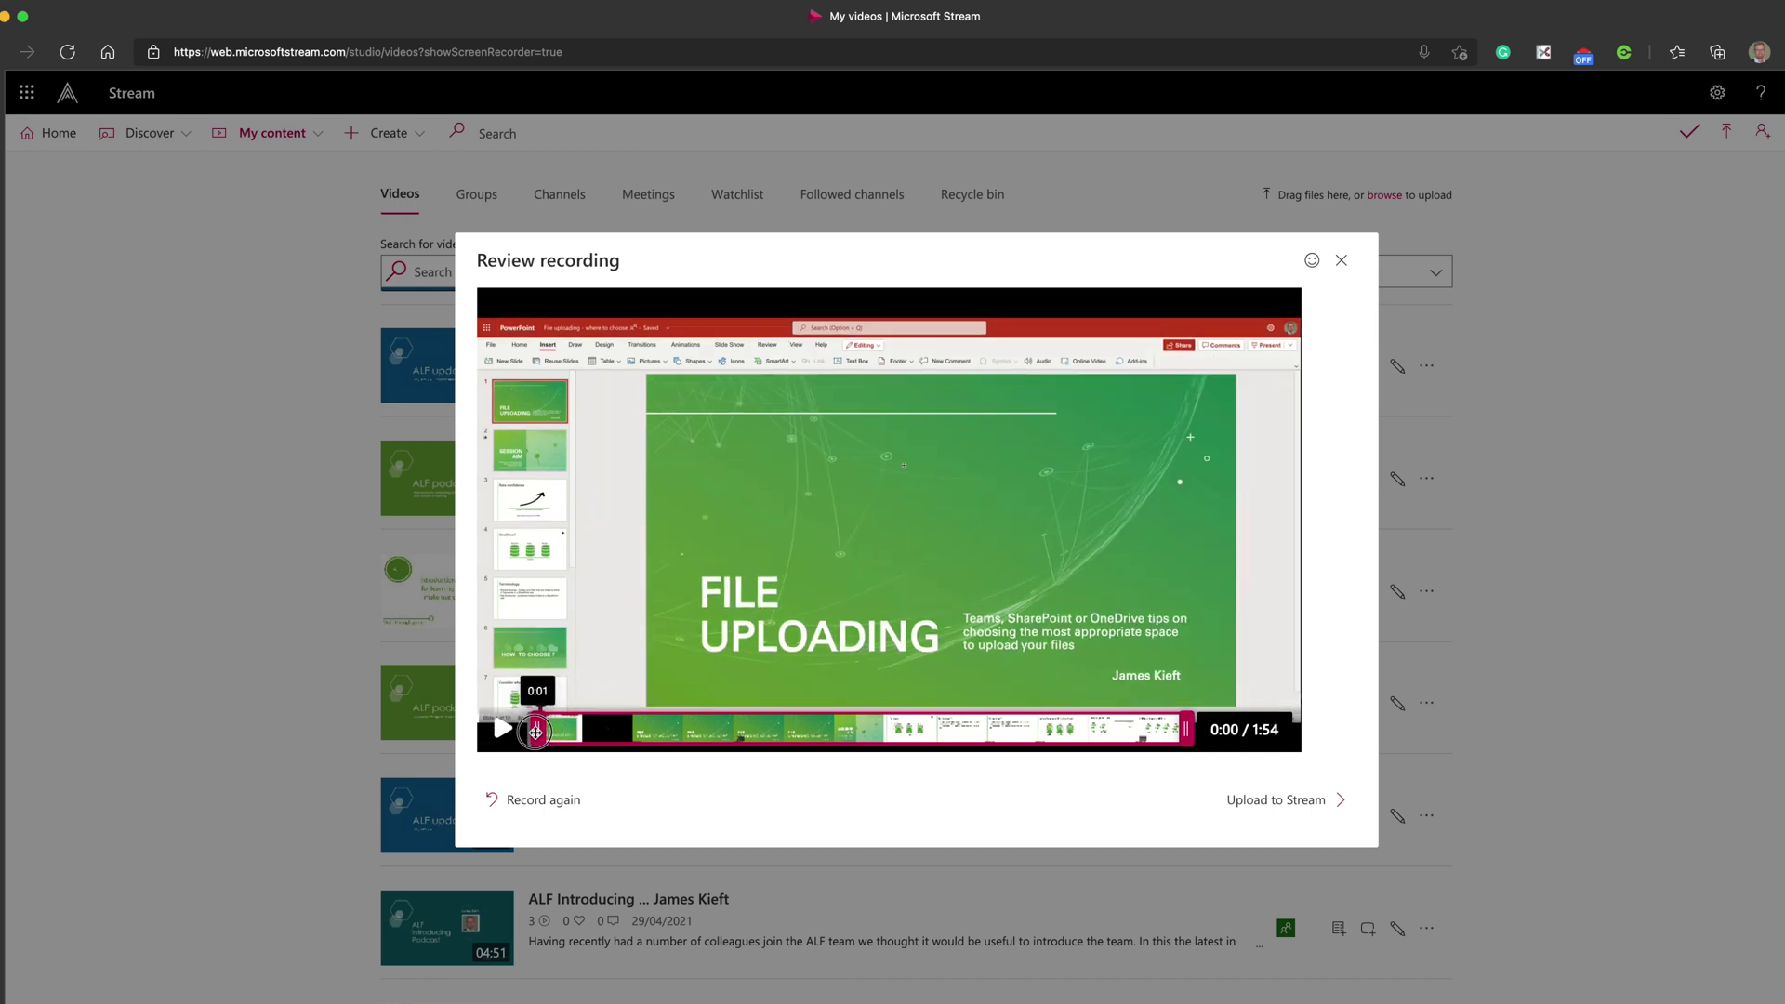
drag(1191, 730, 1174, 731)
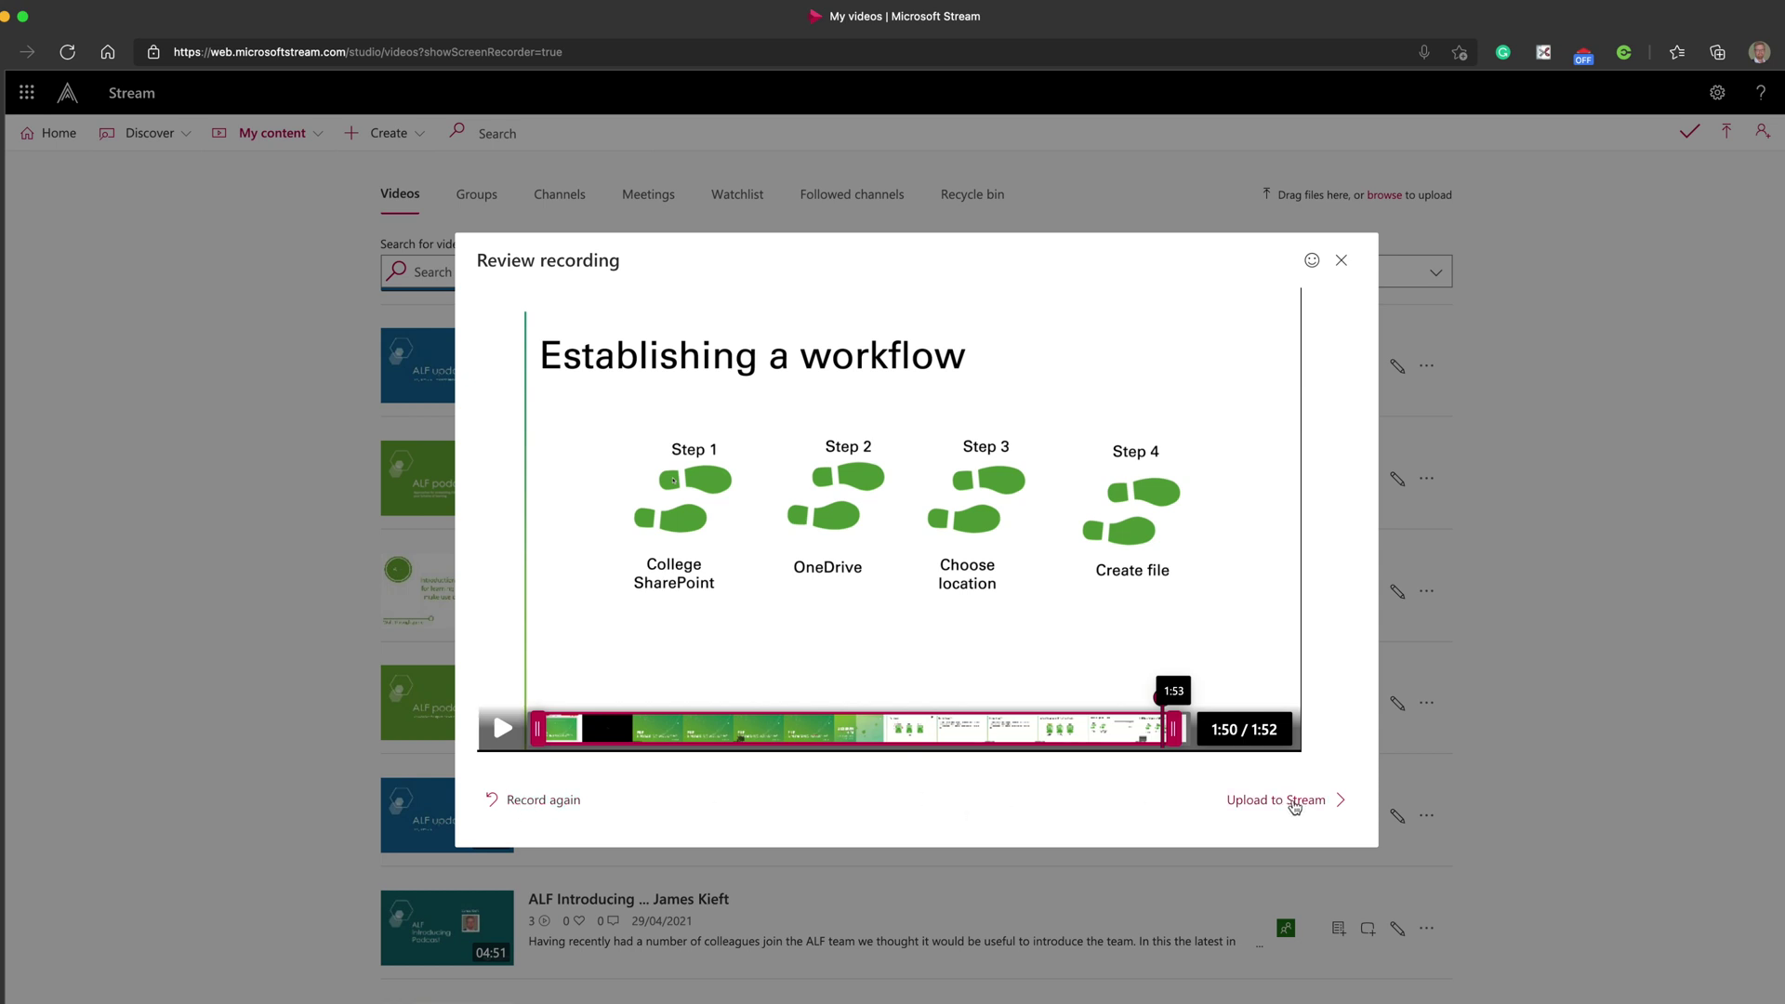
click(1294, 803)
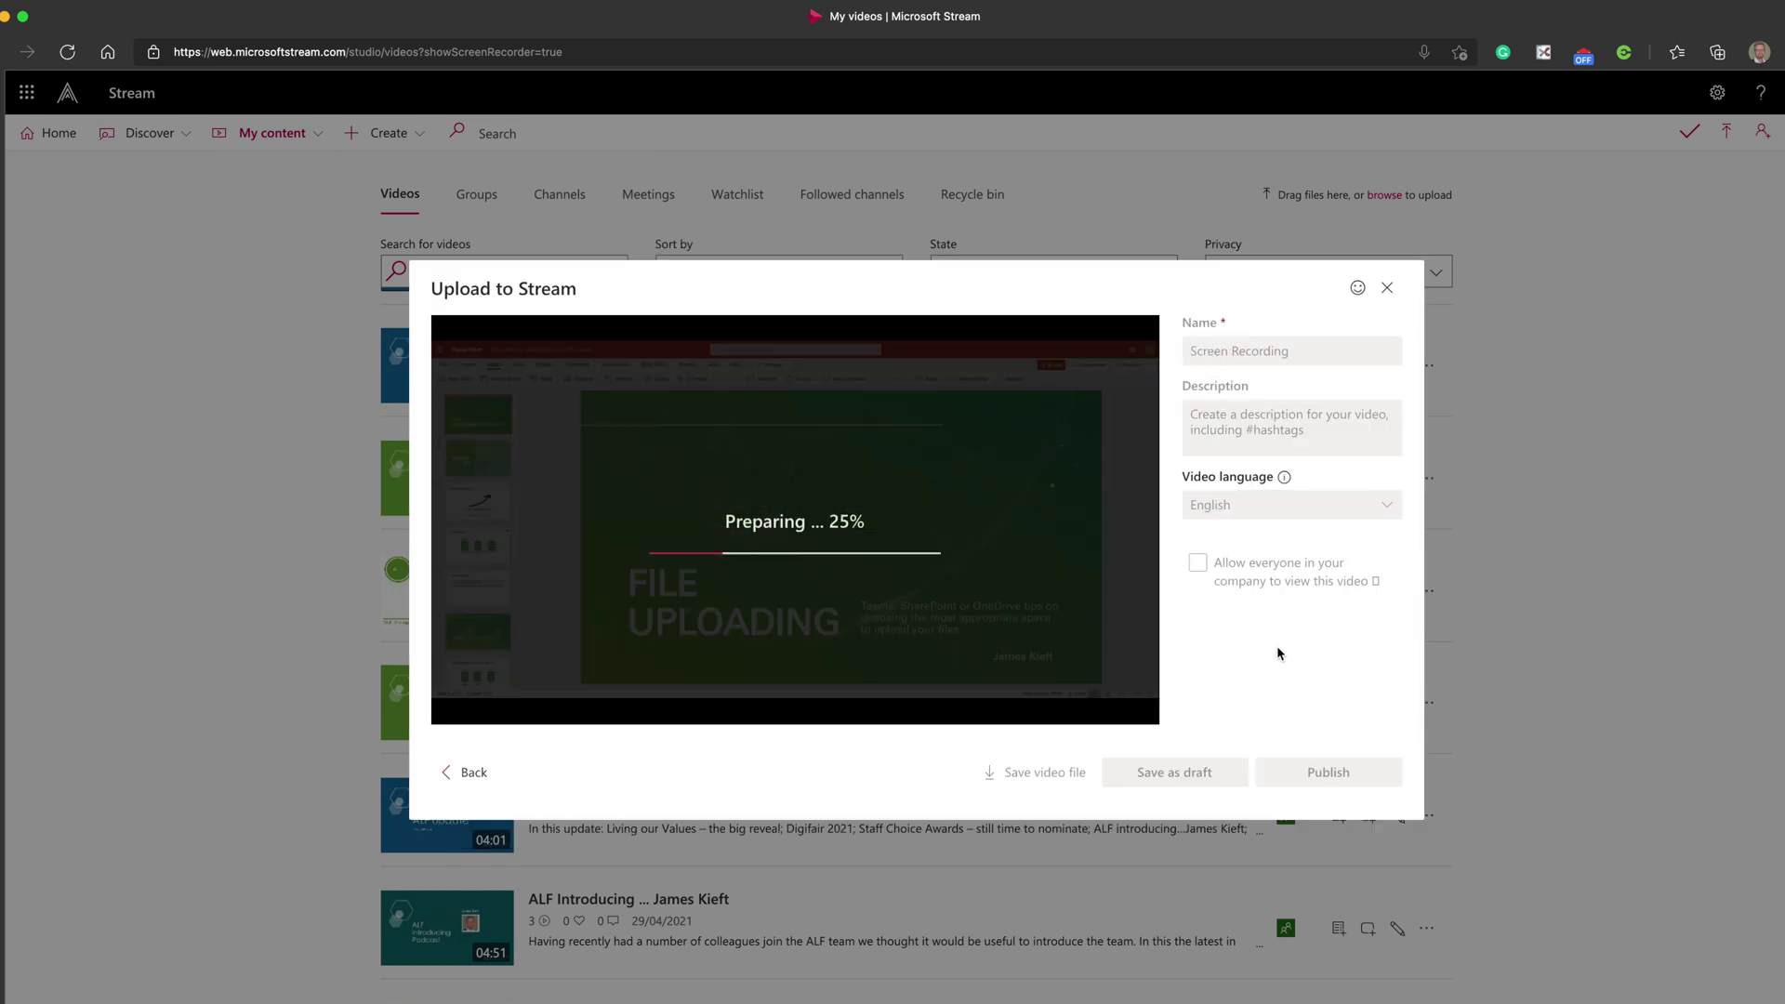
- Name the video with the student's feedback title and describe it as 'Feedback on unit ..'
click(1251, 293)
click(1198, 358)
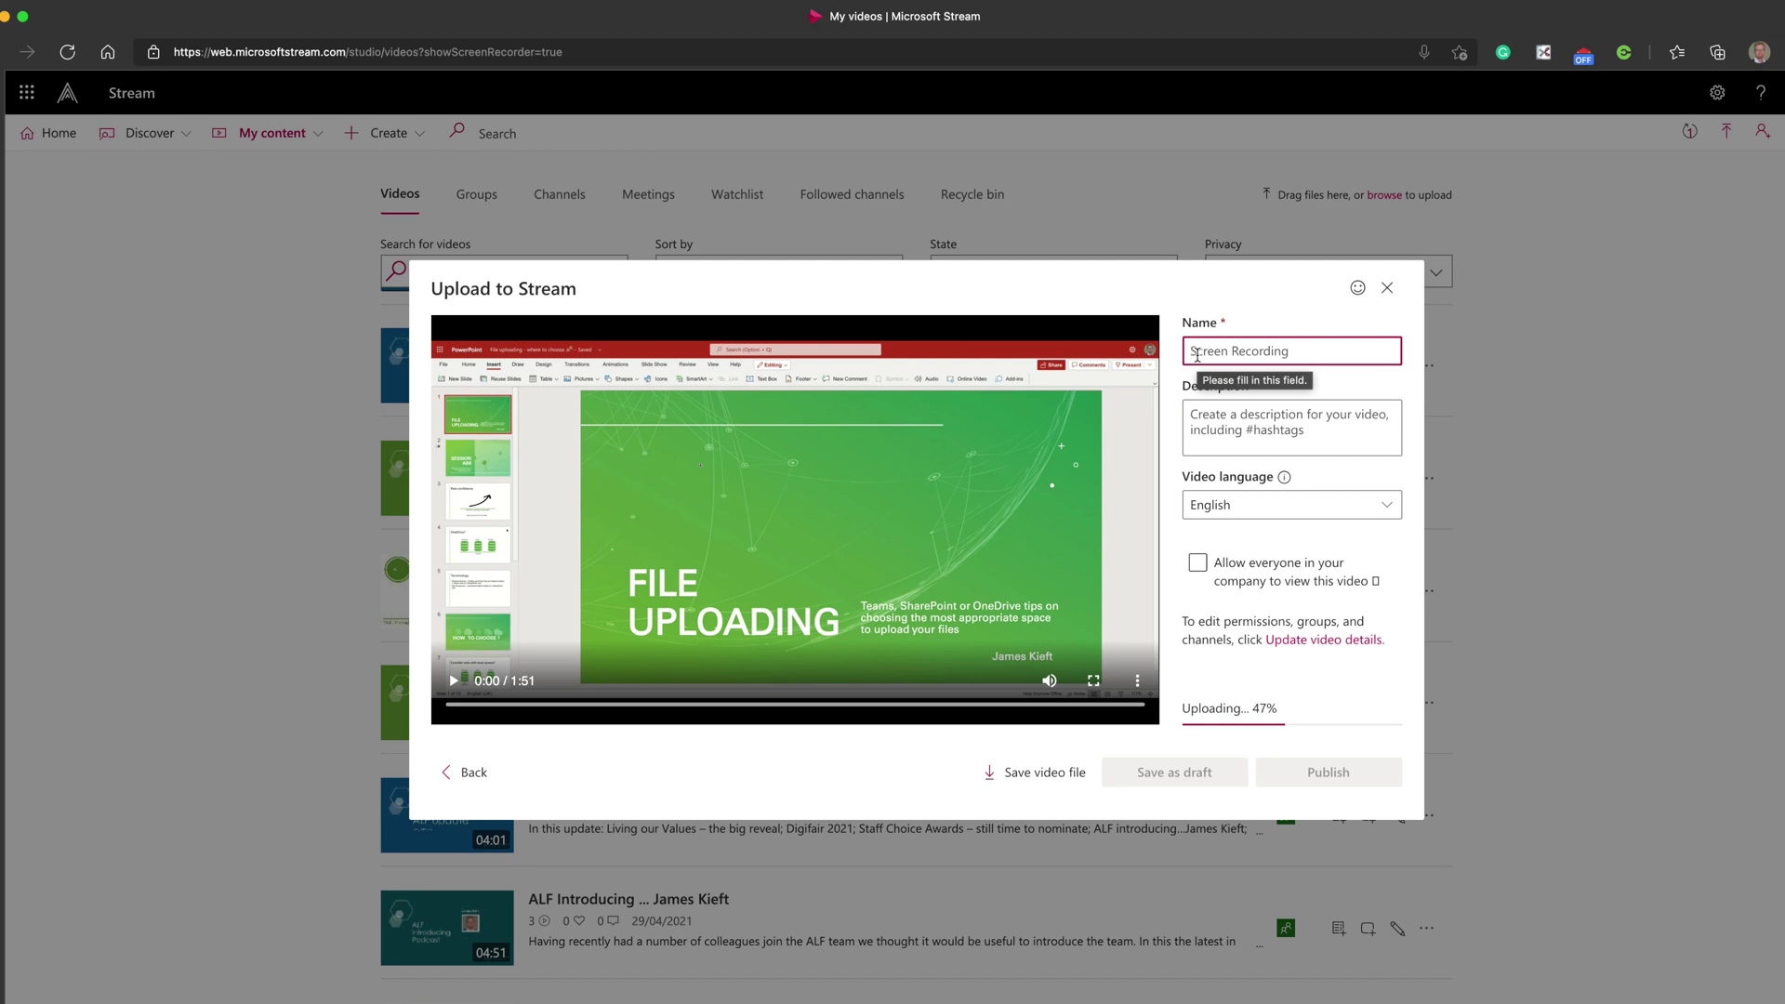
text(James )
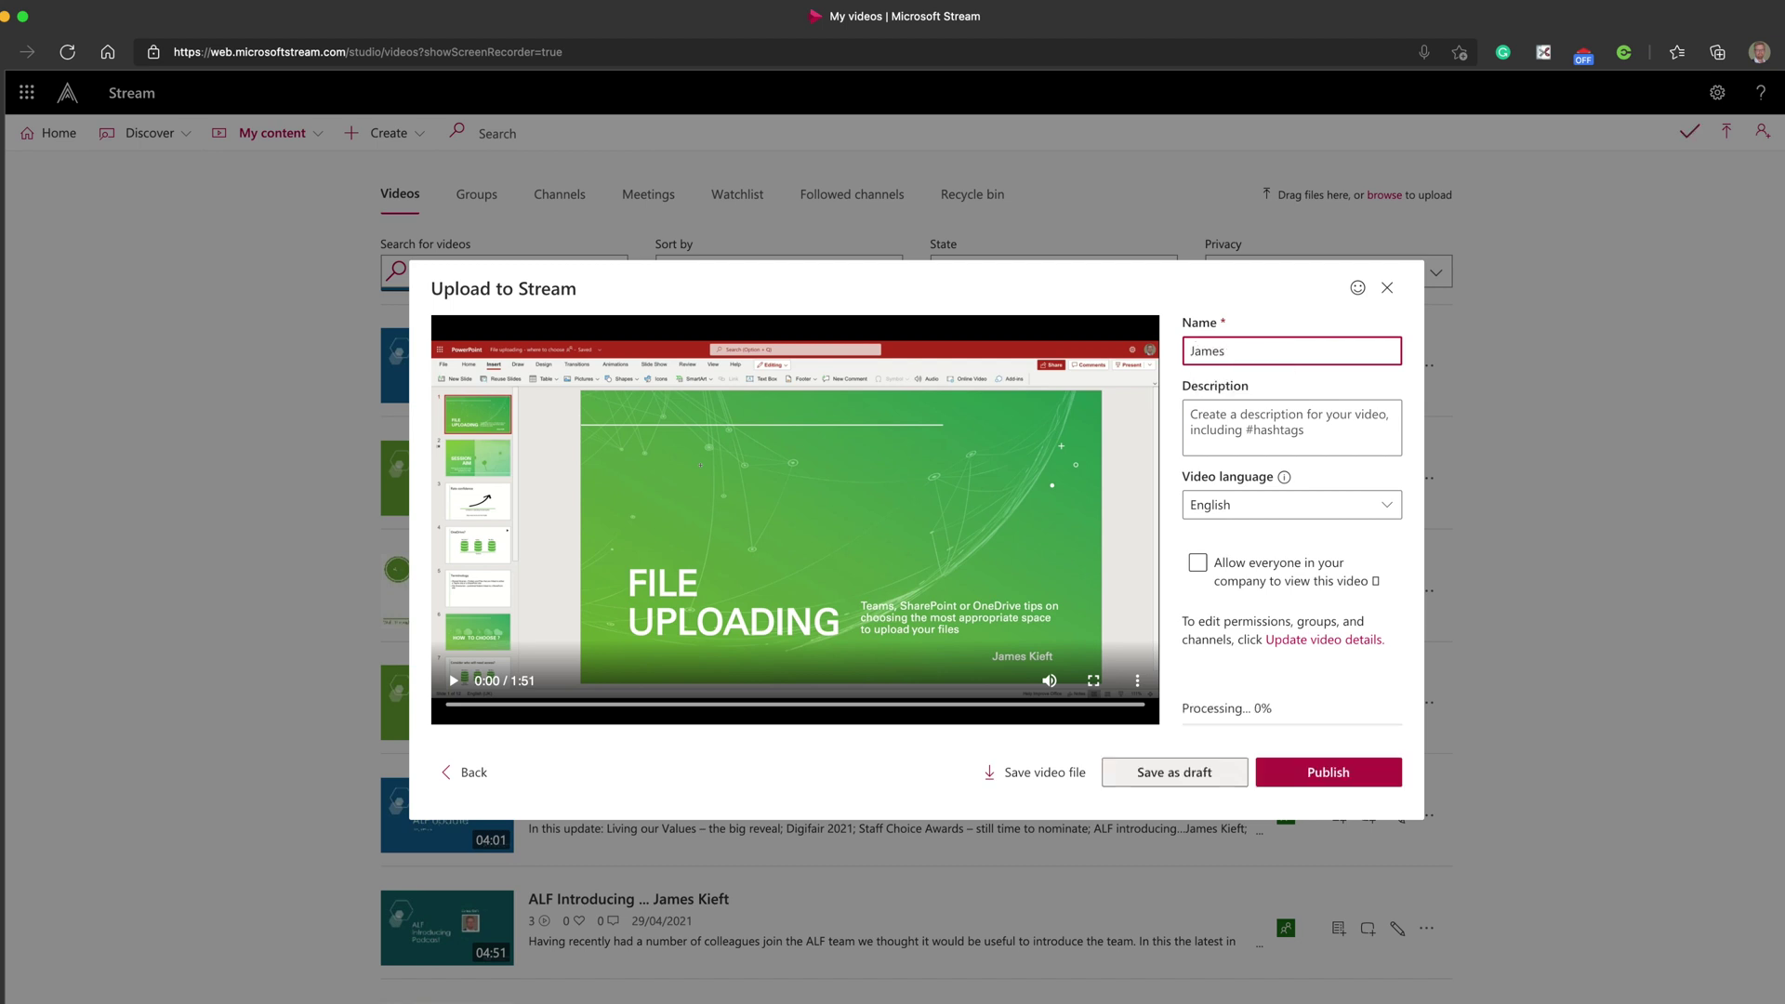
text(feedback)
click(1195, 417)
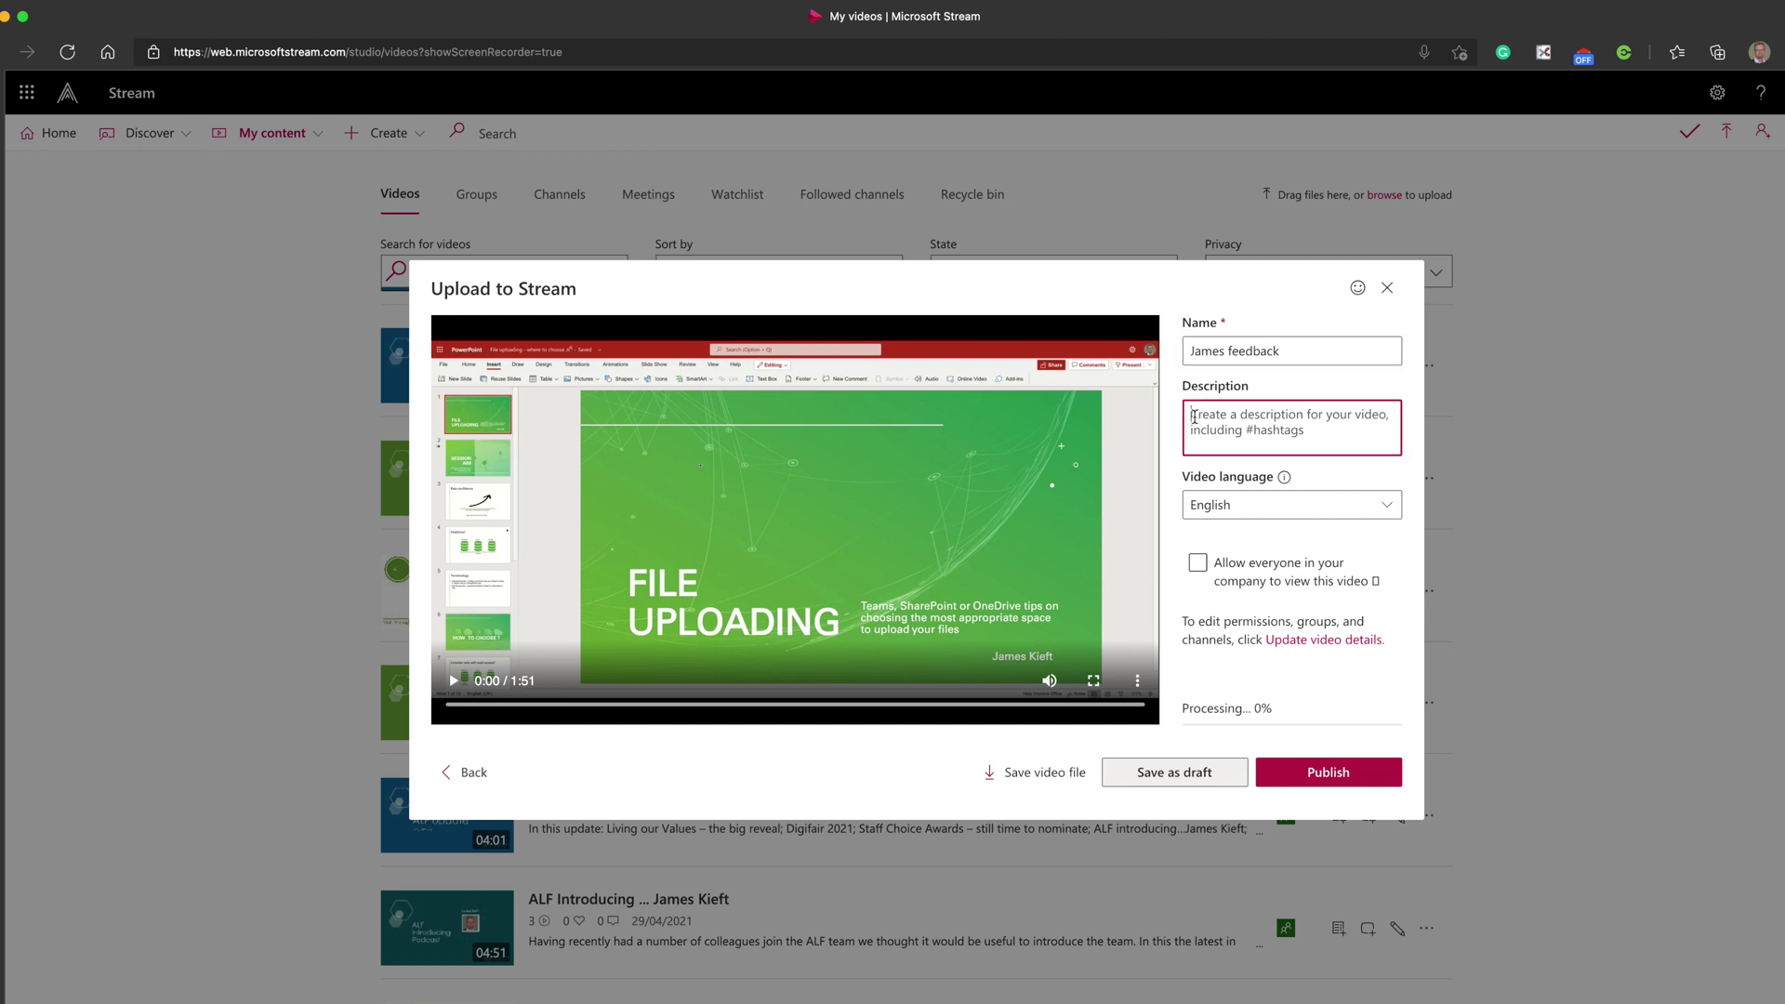
text(Feedback)
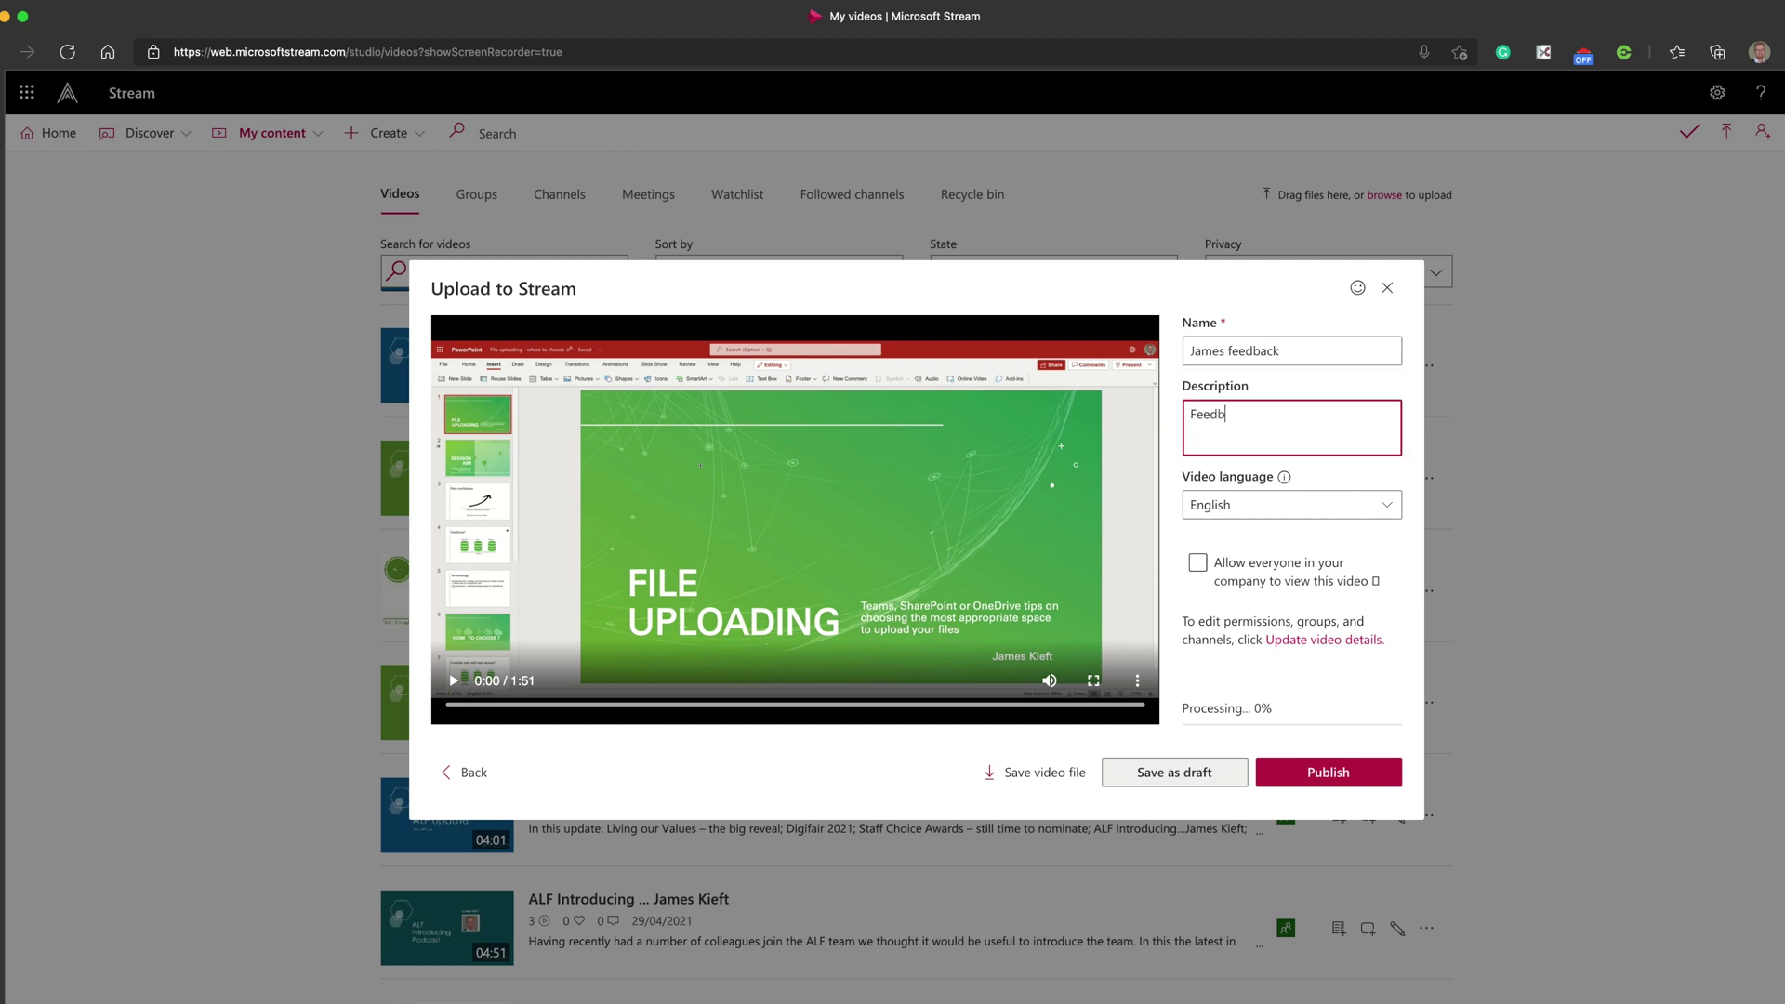
text( on unit ....)
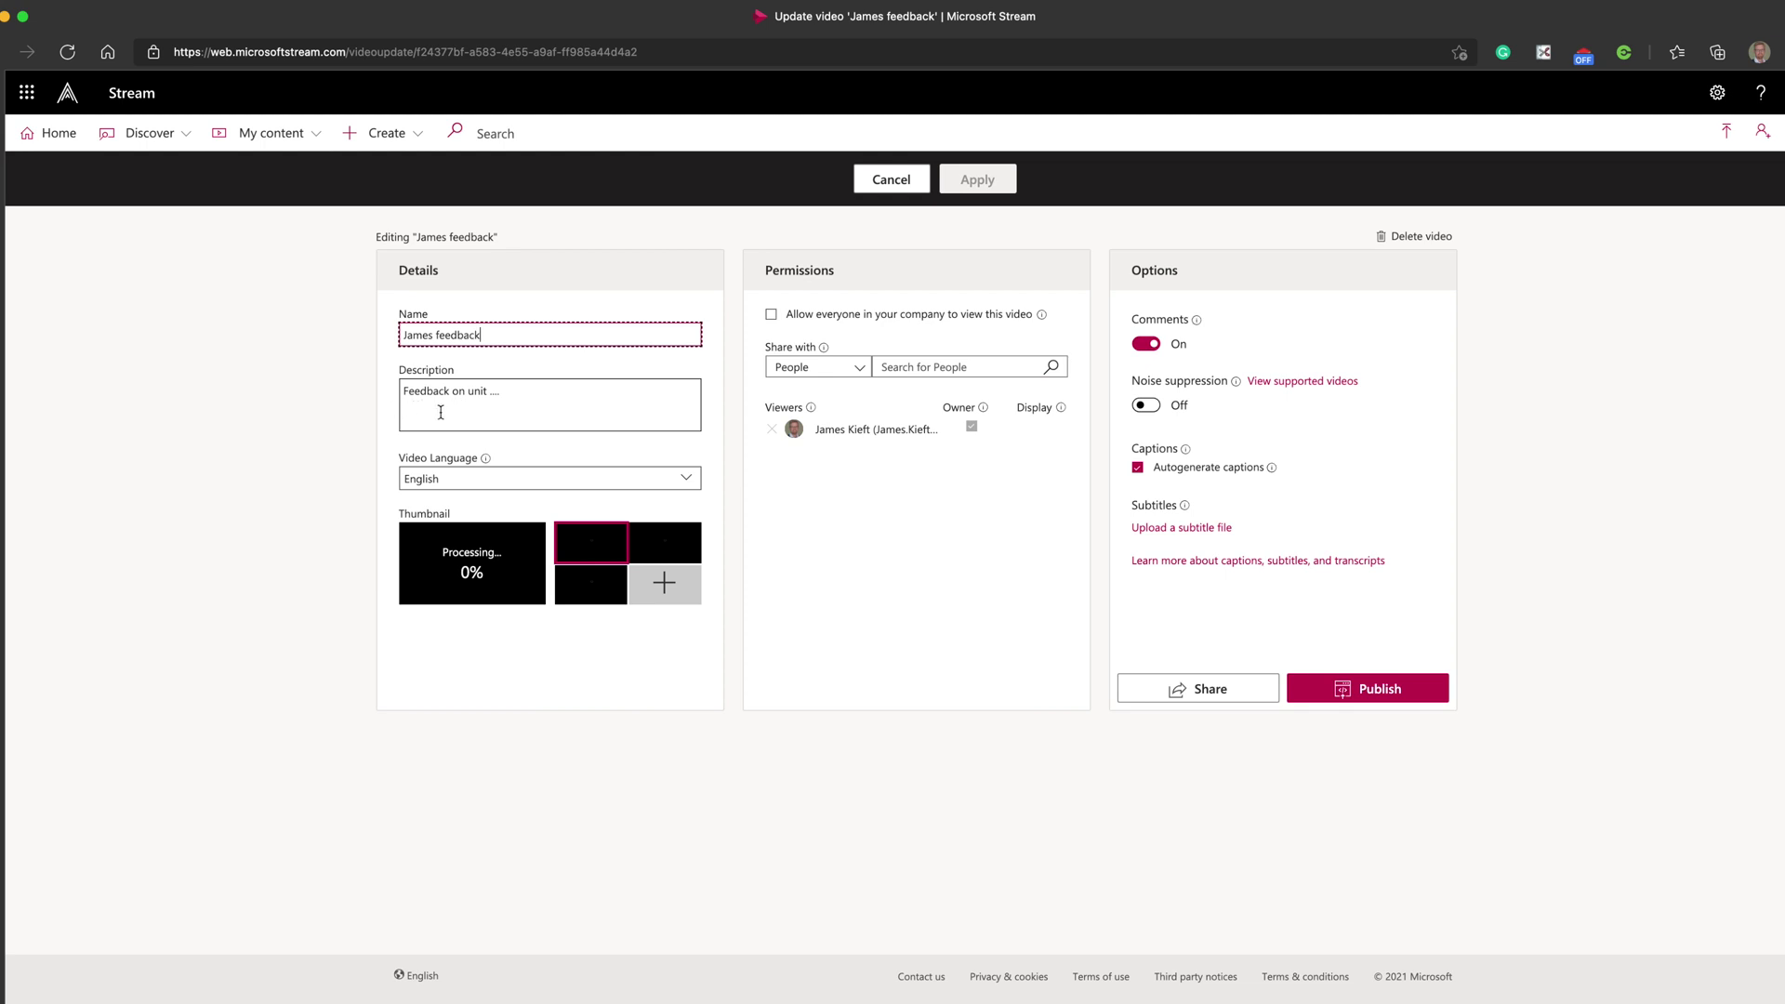
- Add '0:09 comment 1' and '0:35 comment' as separate lines in the description
click(410, 410)
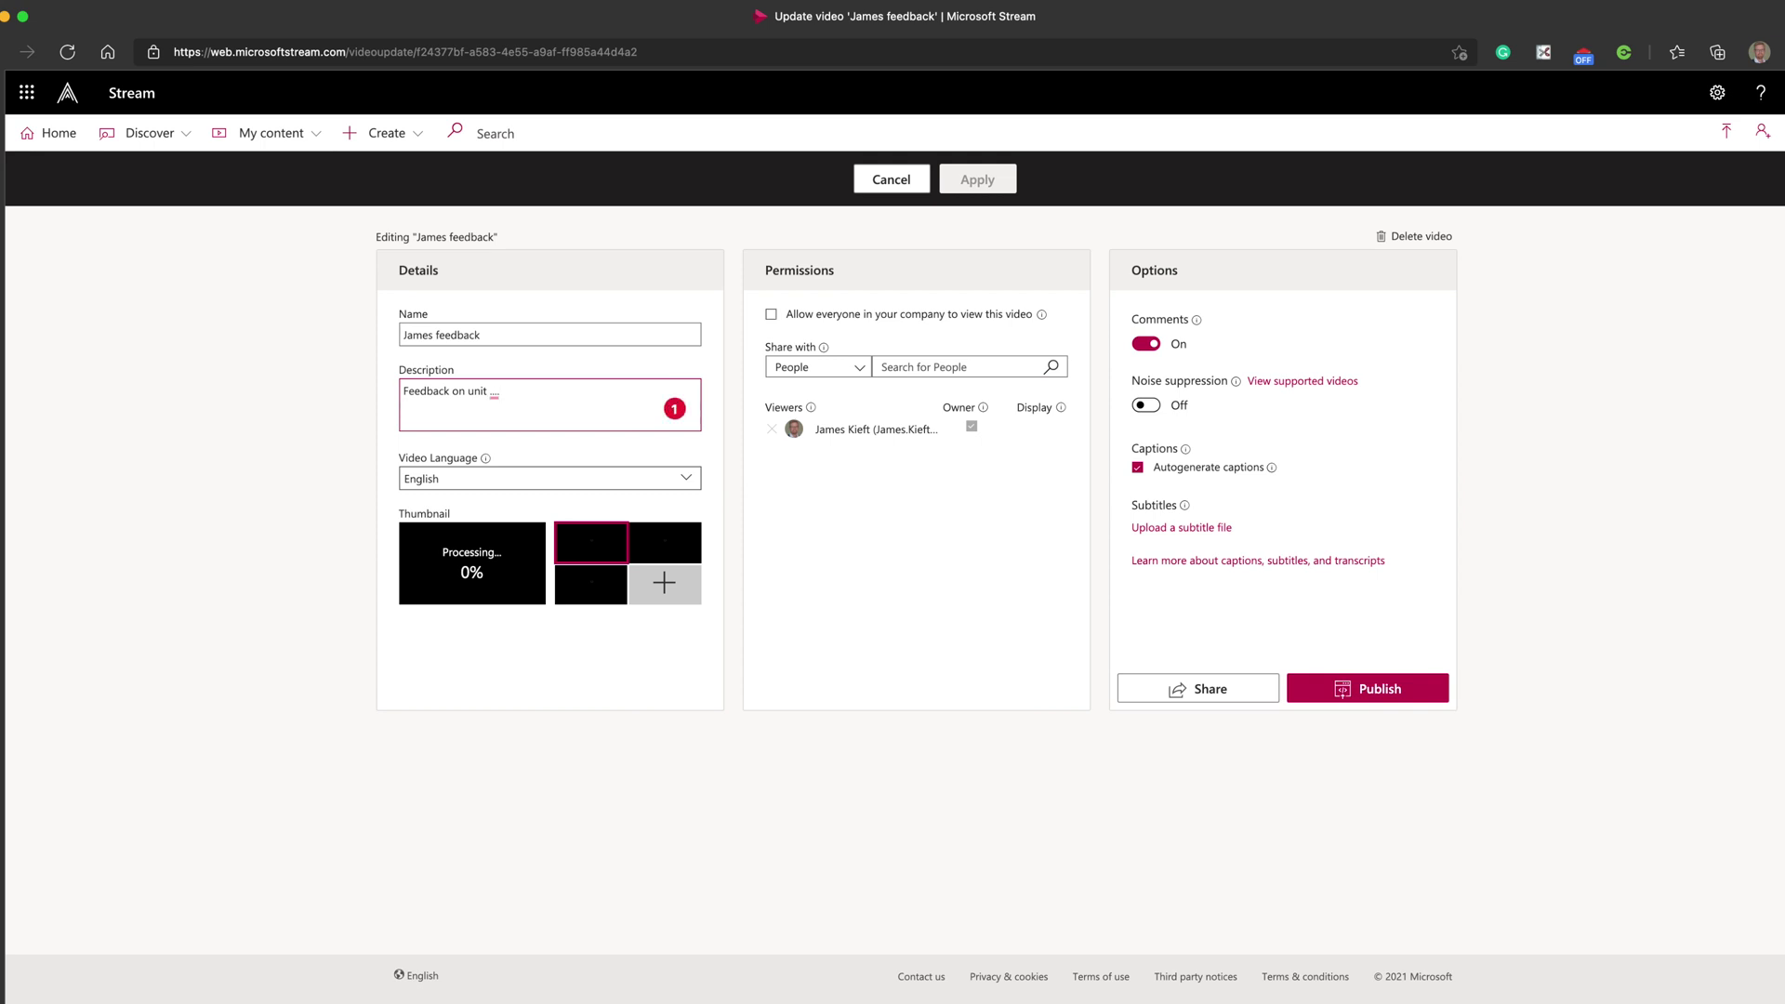
text(0)
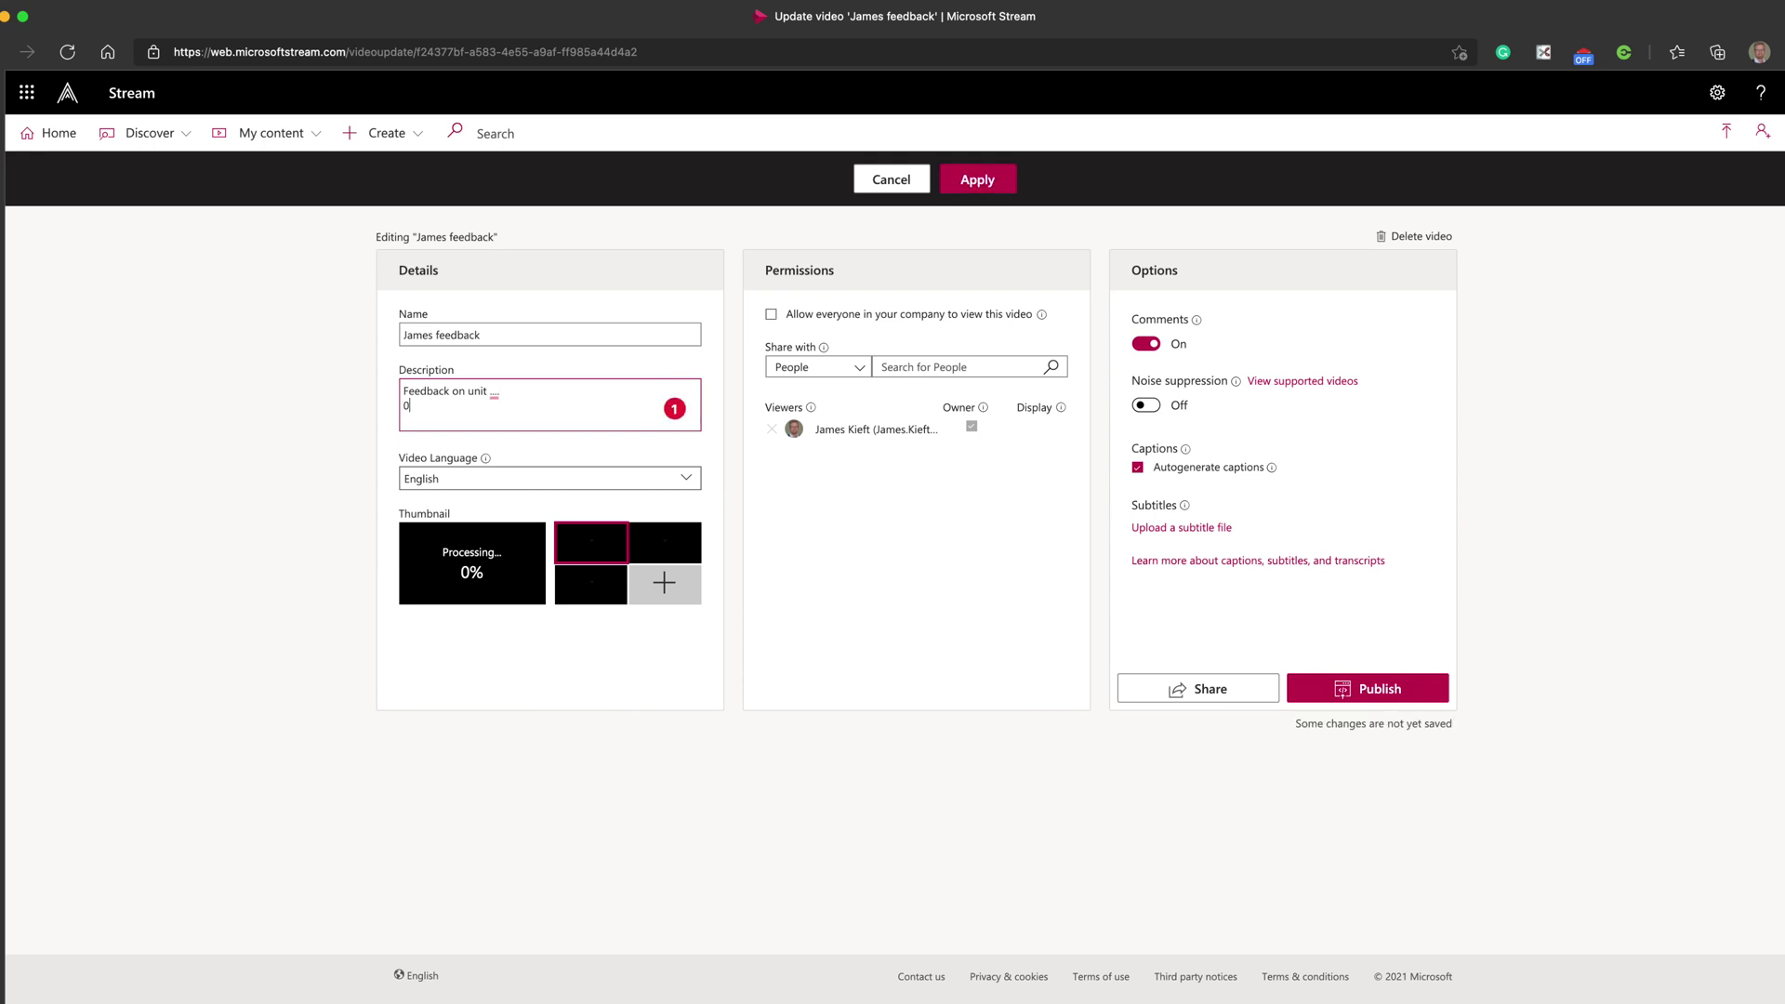
text(:09 comment 1)
key(Return)
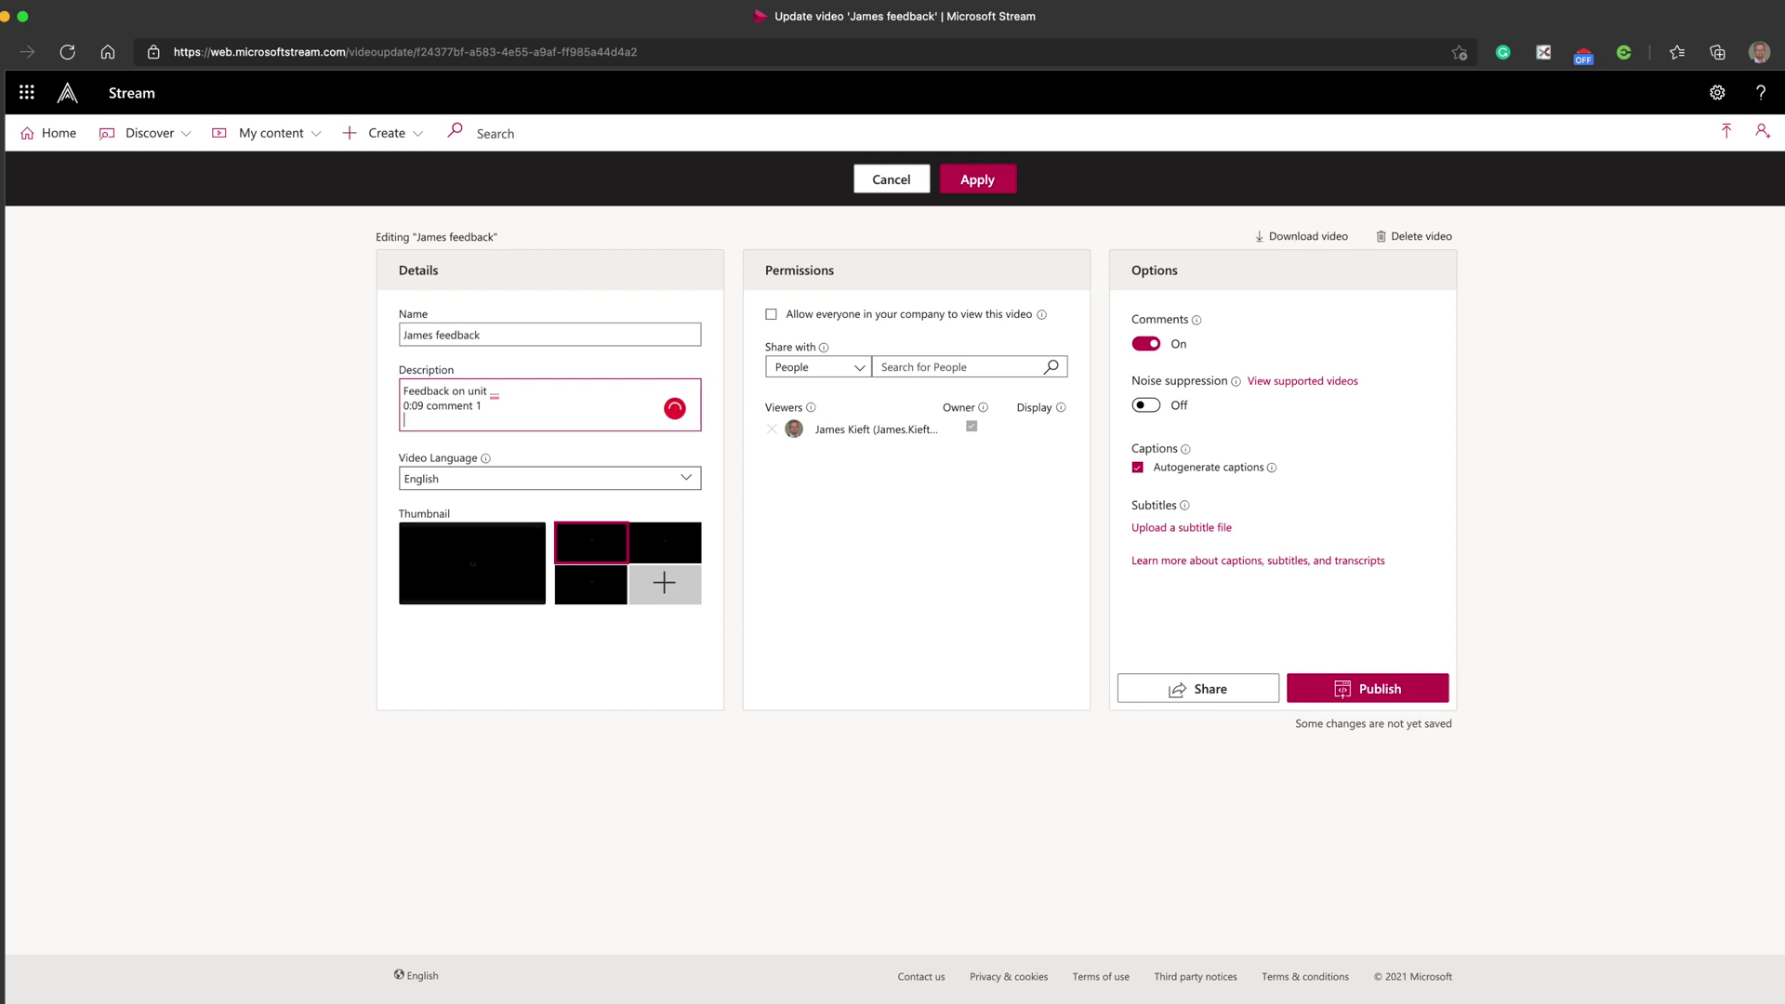
text(0:35 comment 2)
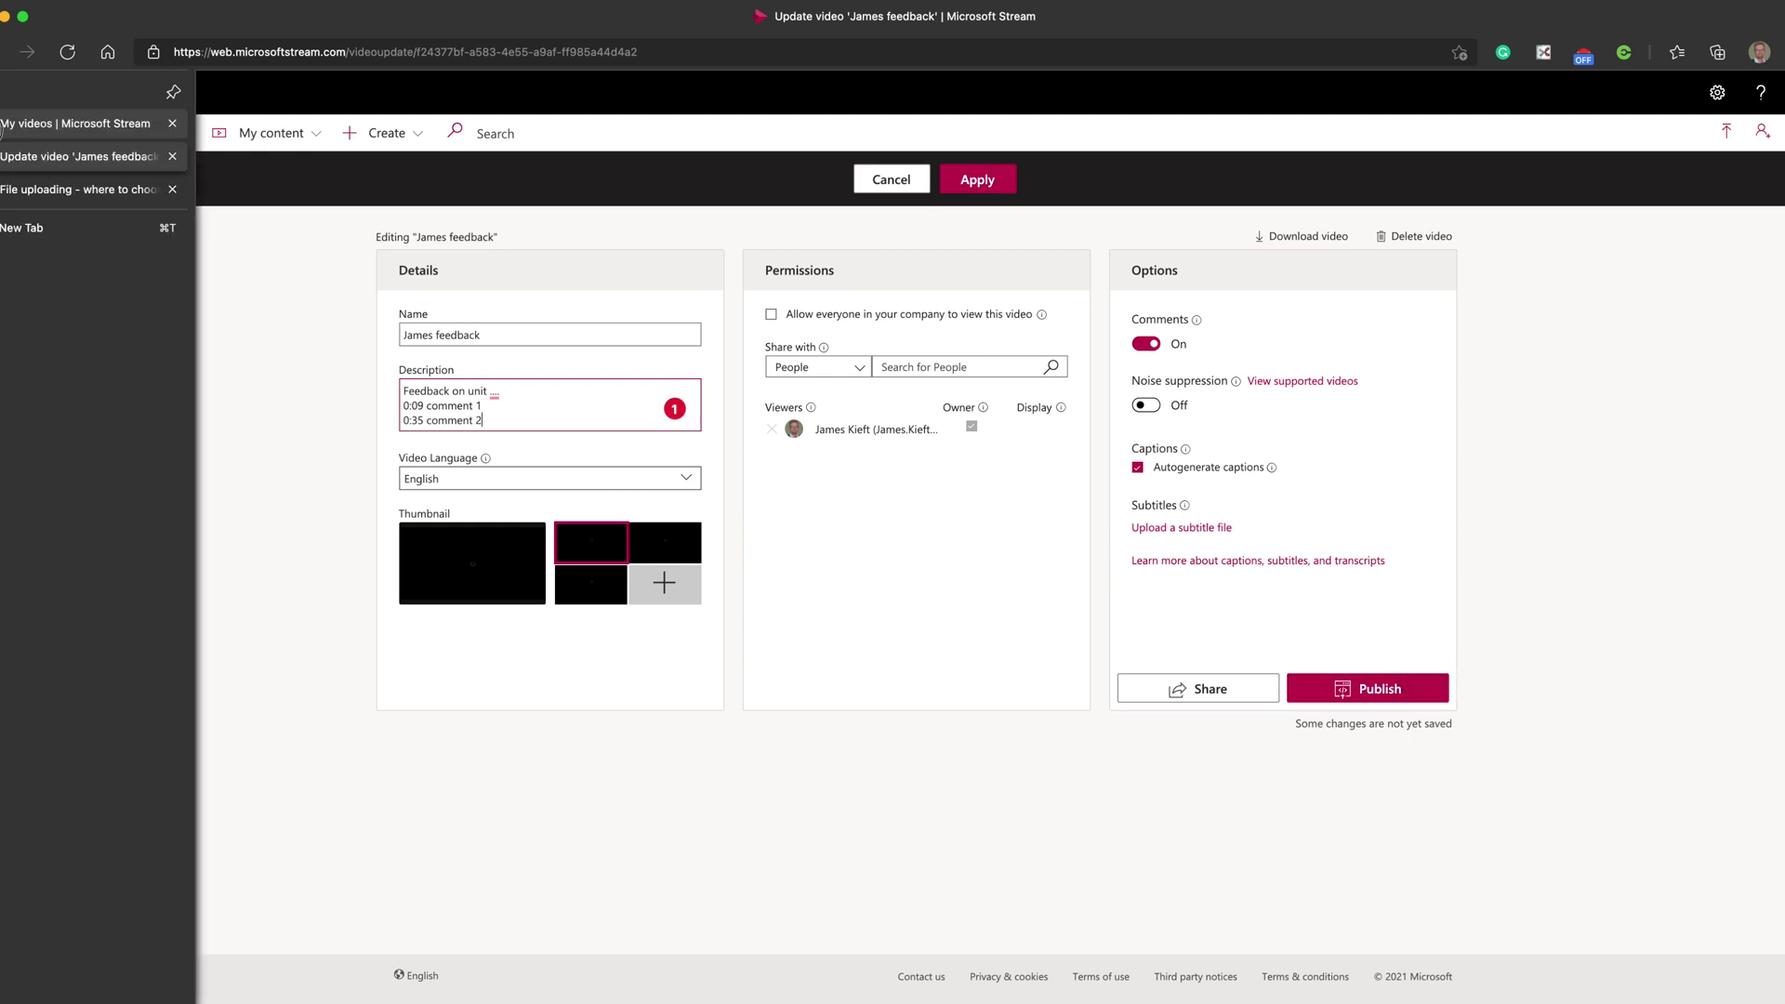
- Publish the feedback video, then mute and pause it on its watch page
click(3, 128)
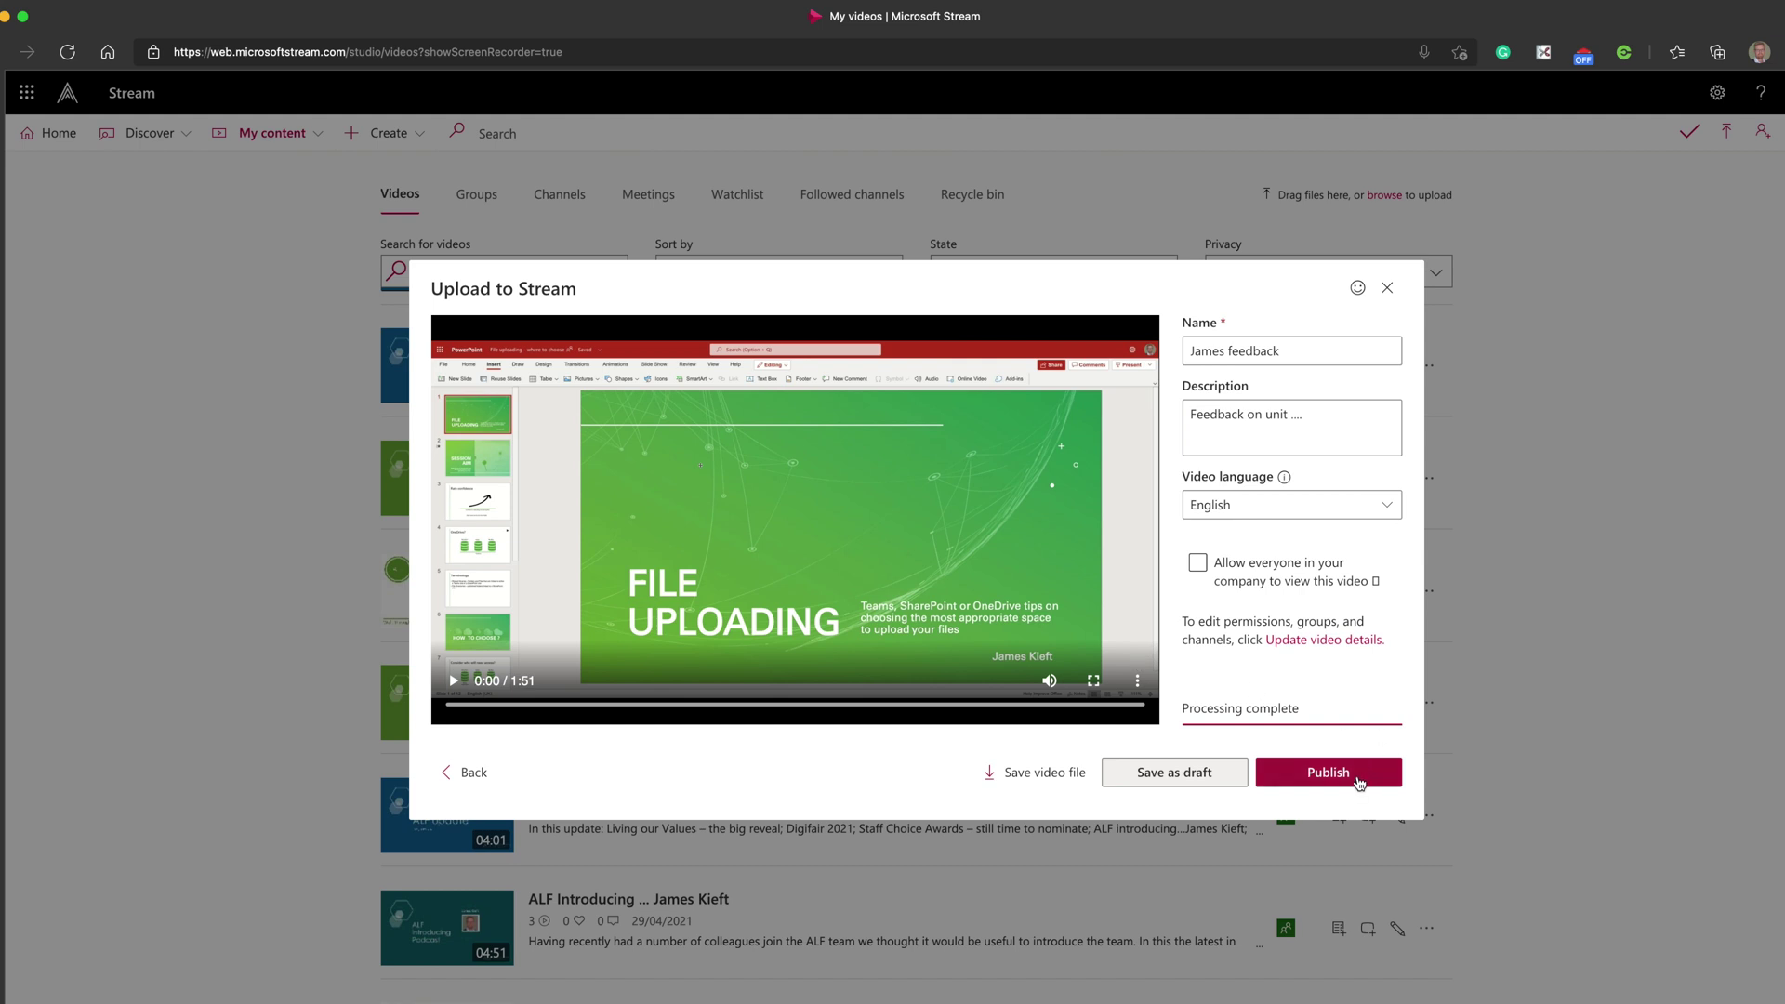
click(1352, 781)
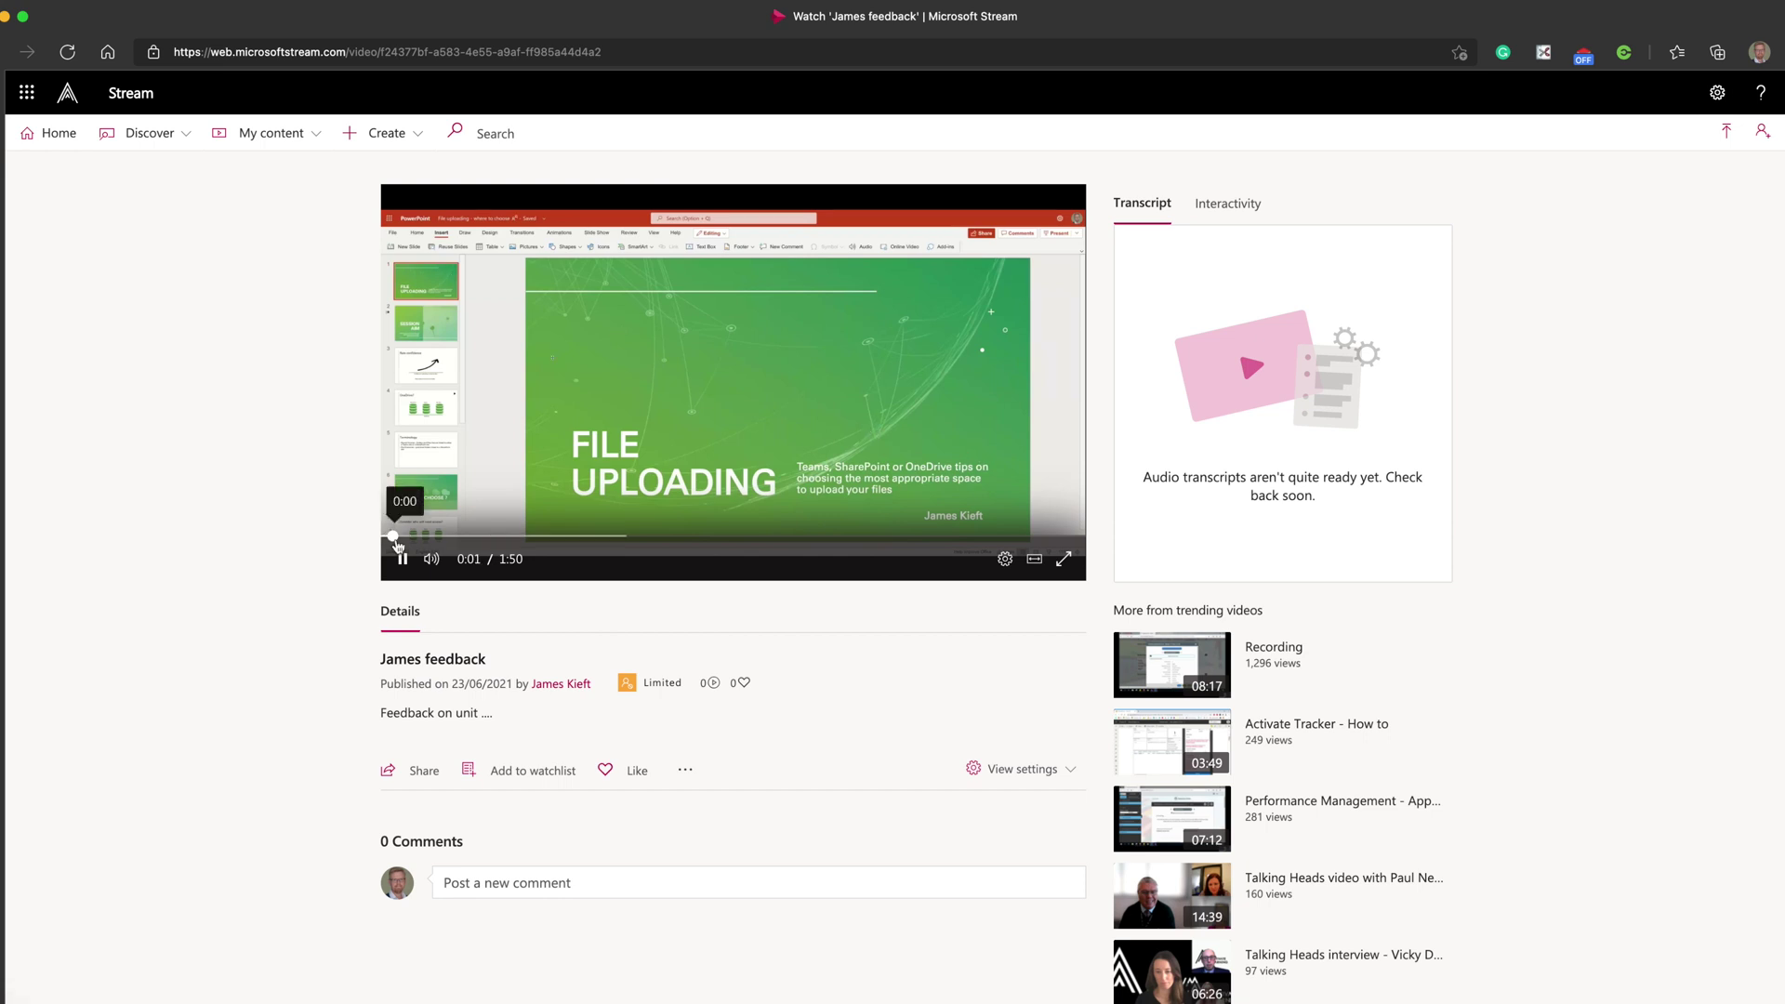
click(431, 559)
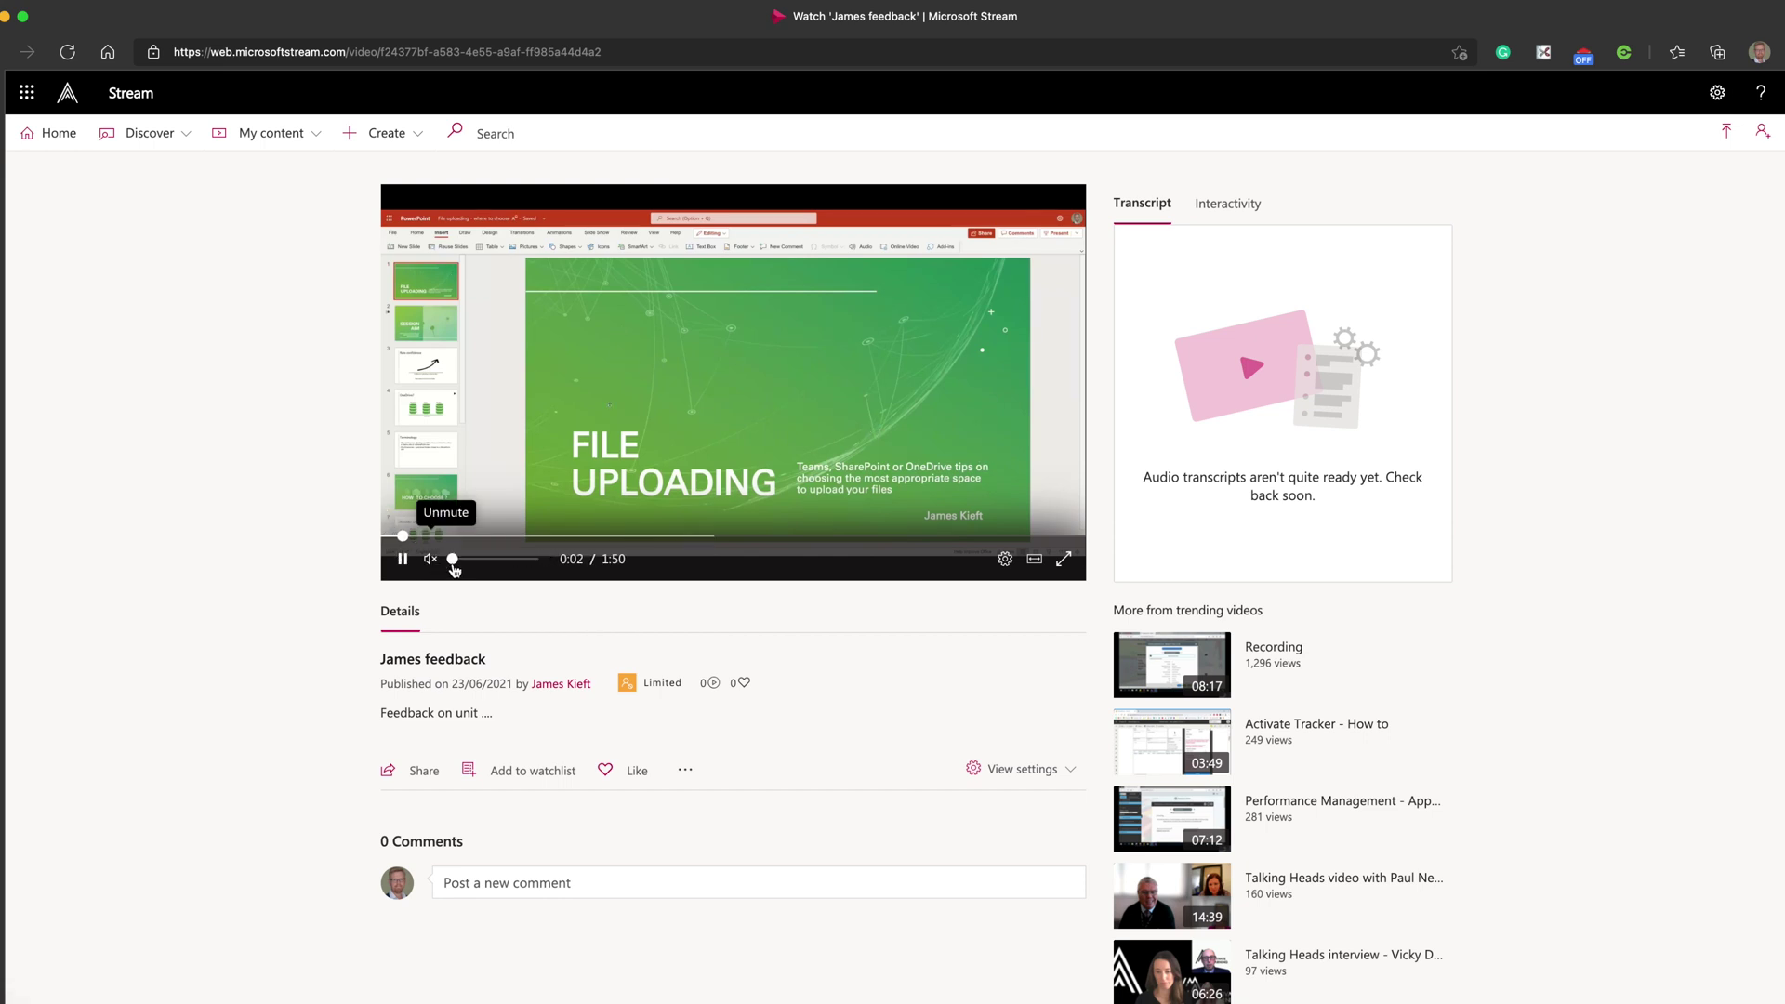
click(402, 559)
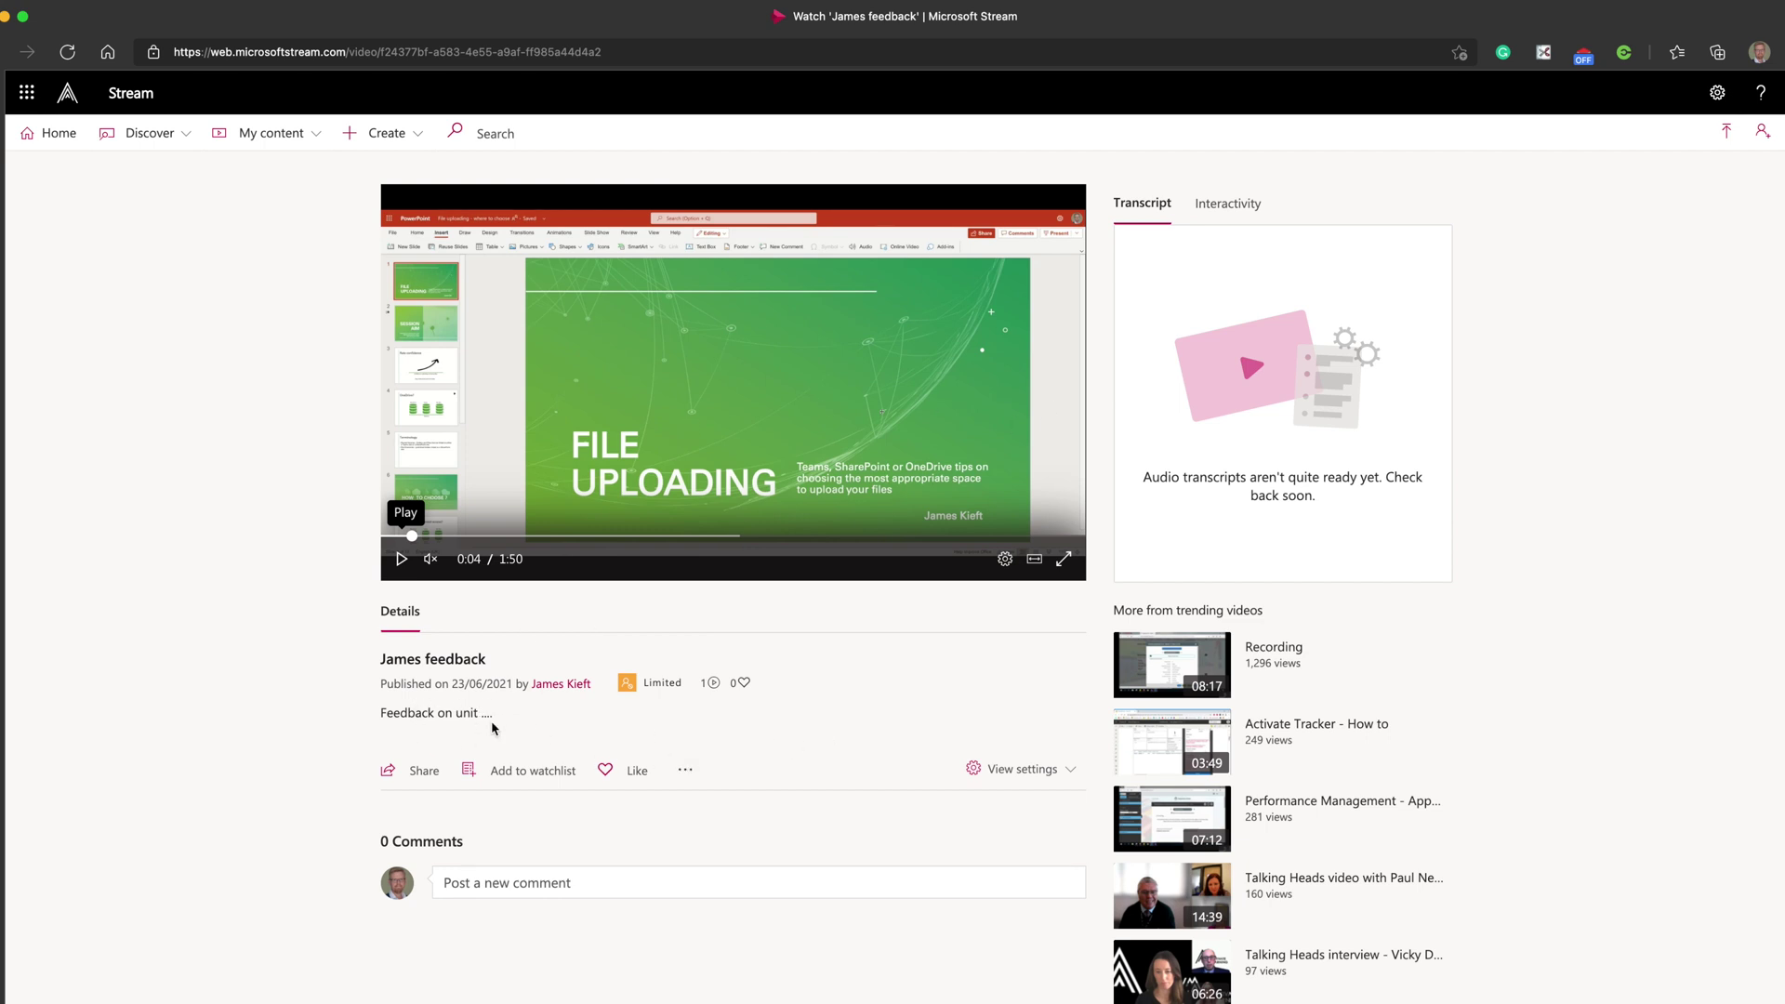
click(685, 772)
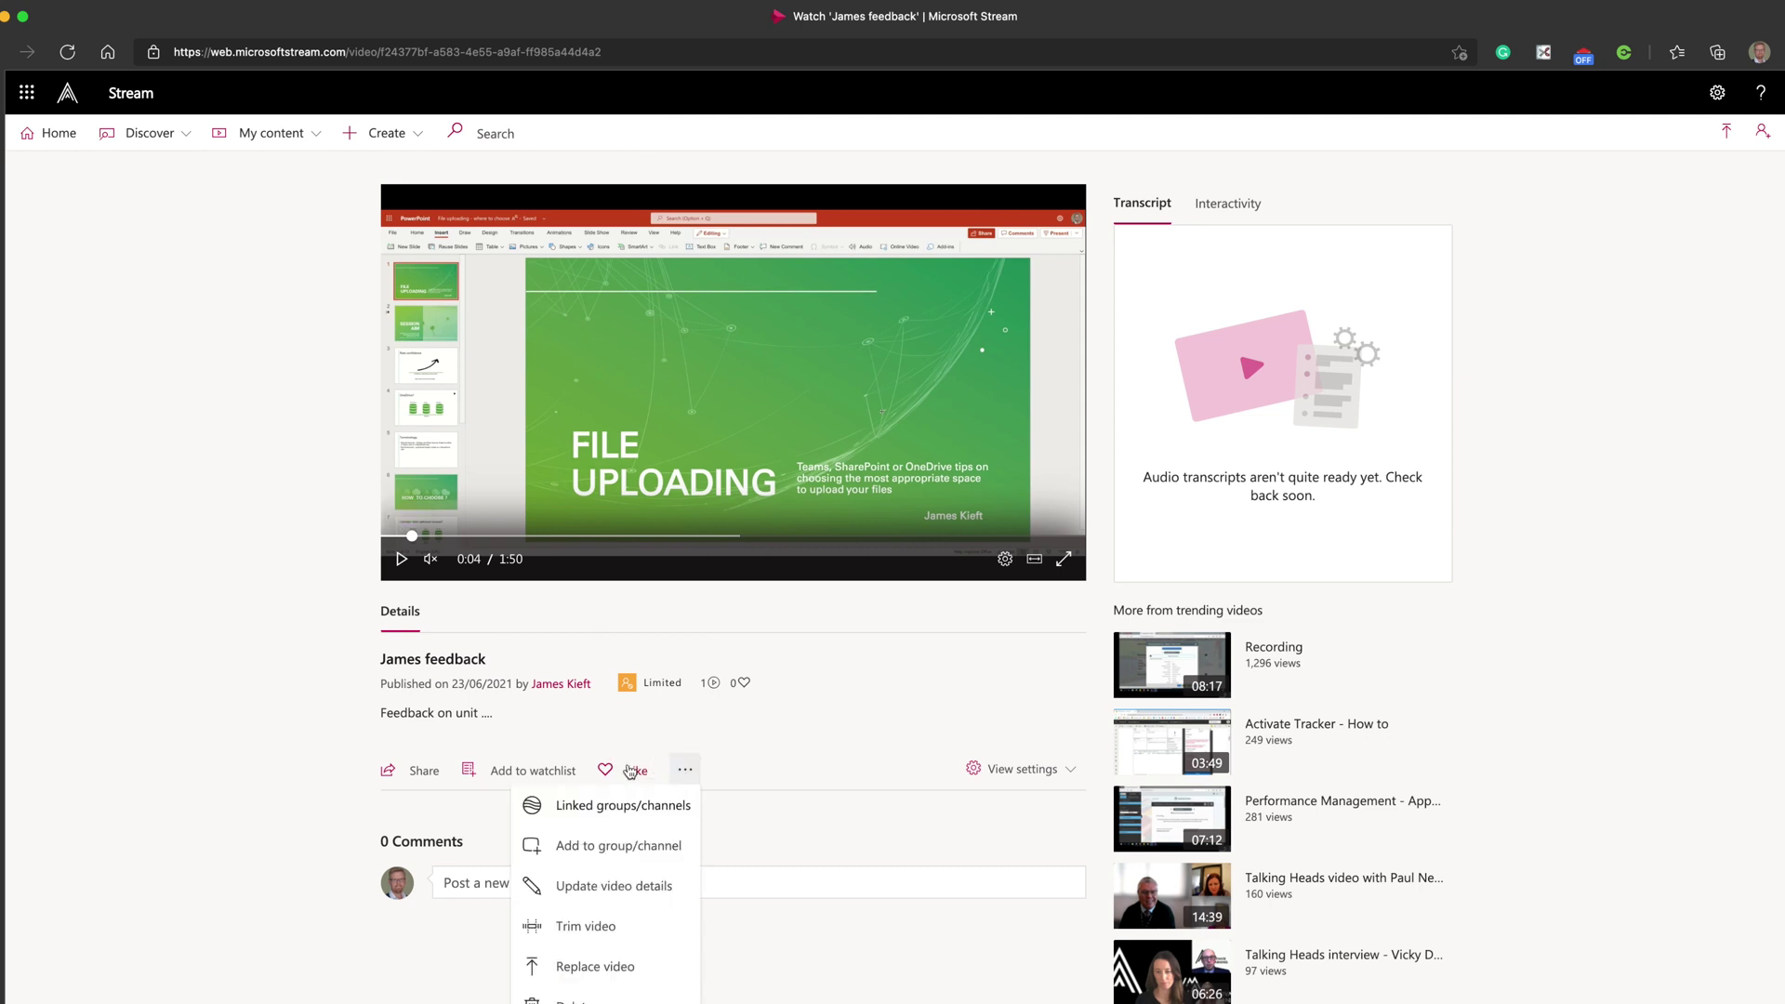
- Edit the video details and type the 0:09 and 0:35 comment lines under the description
click(616, 892)
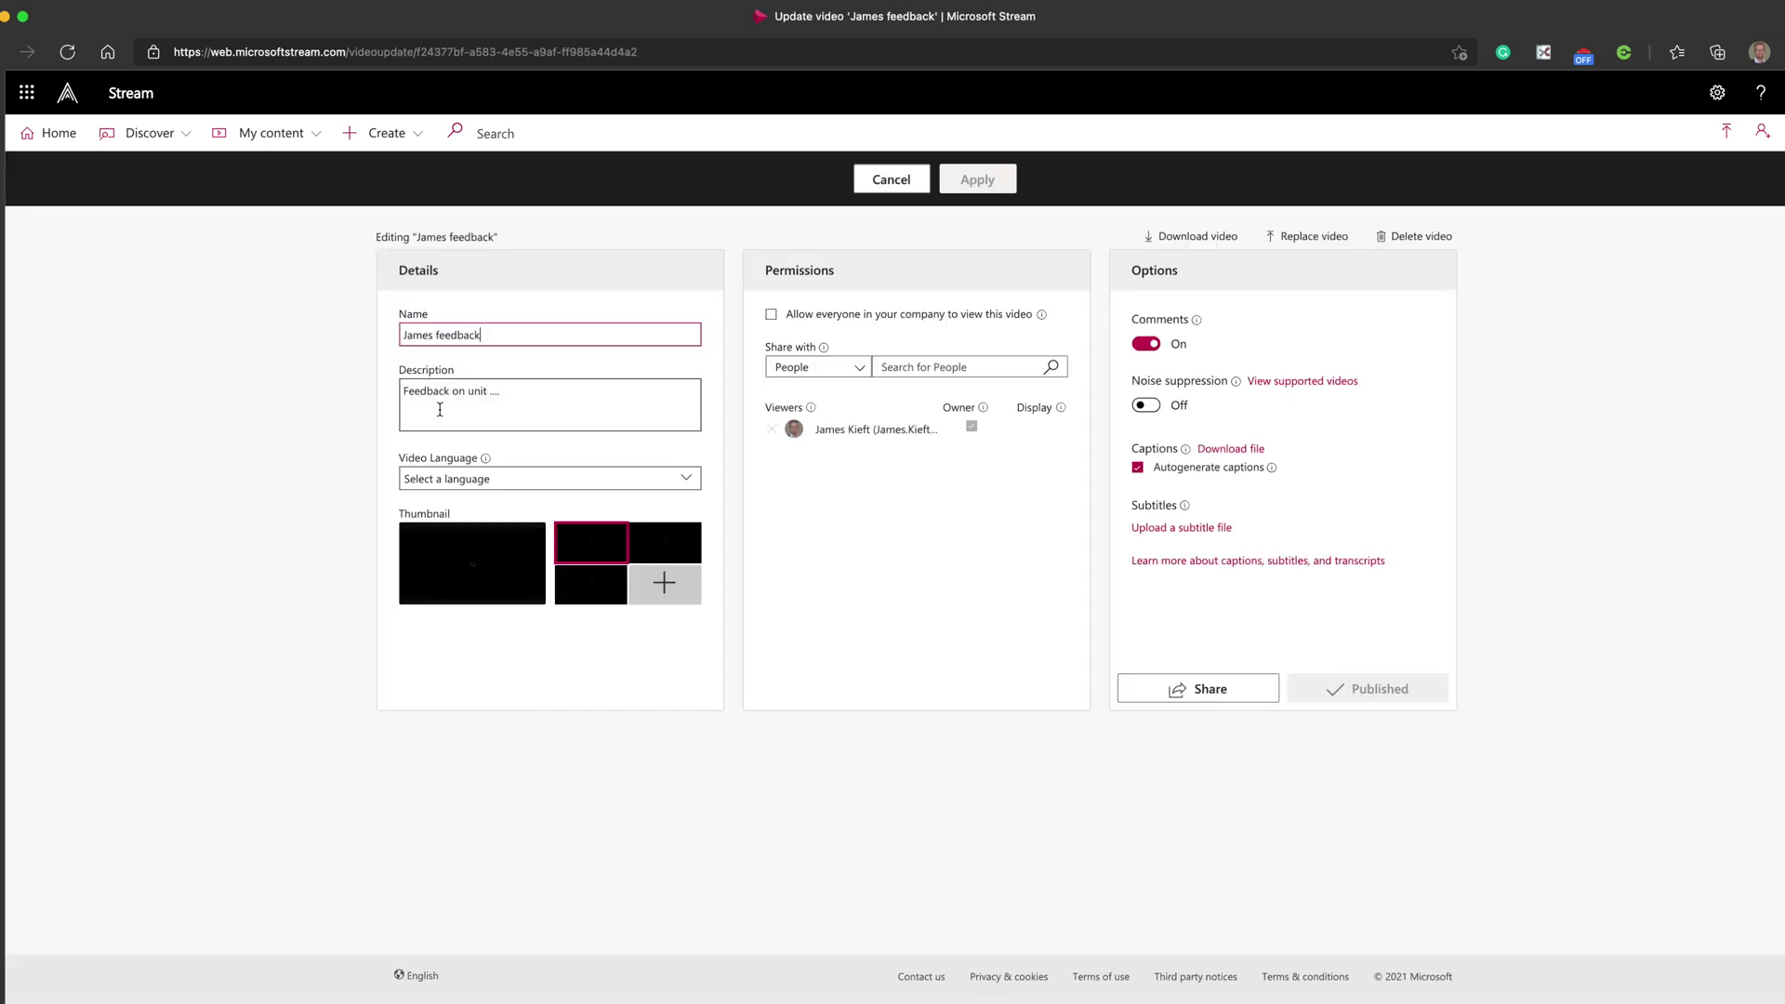
click(502, 400)
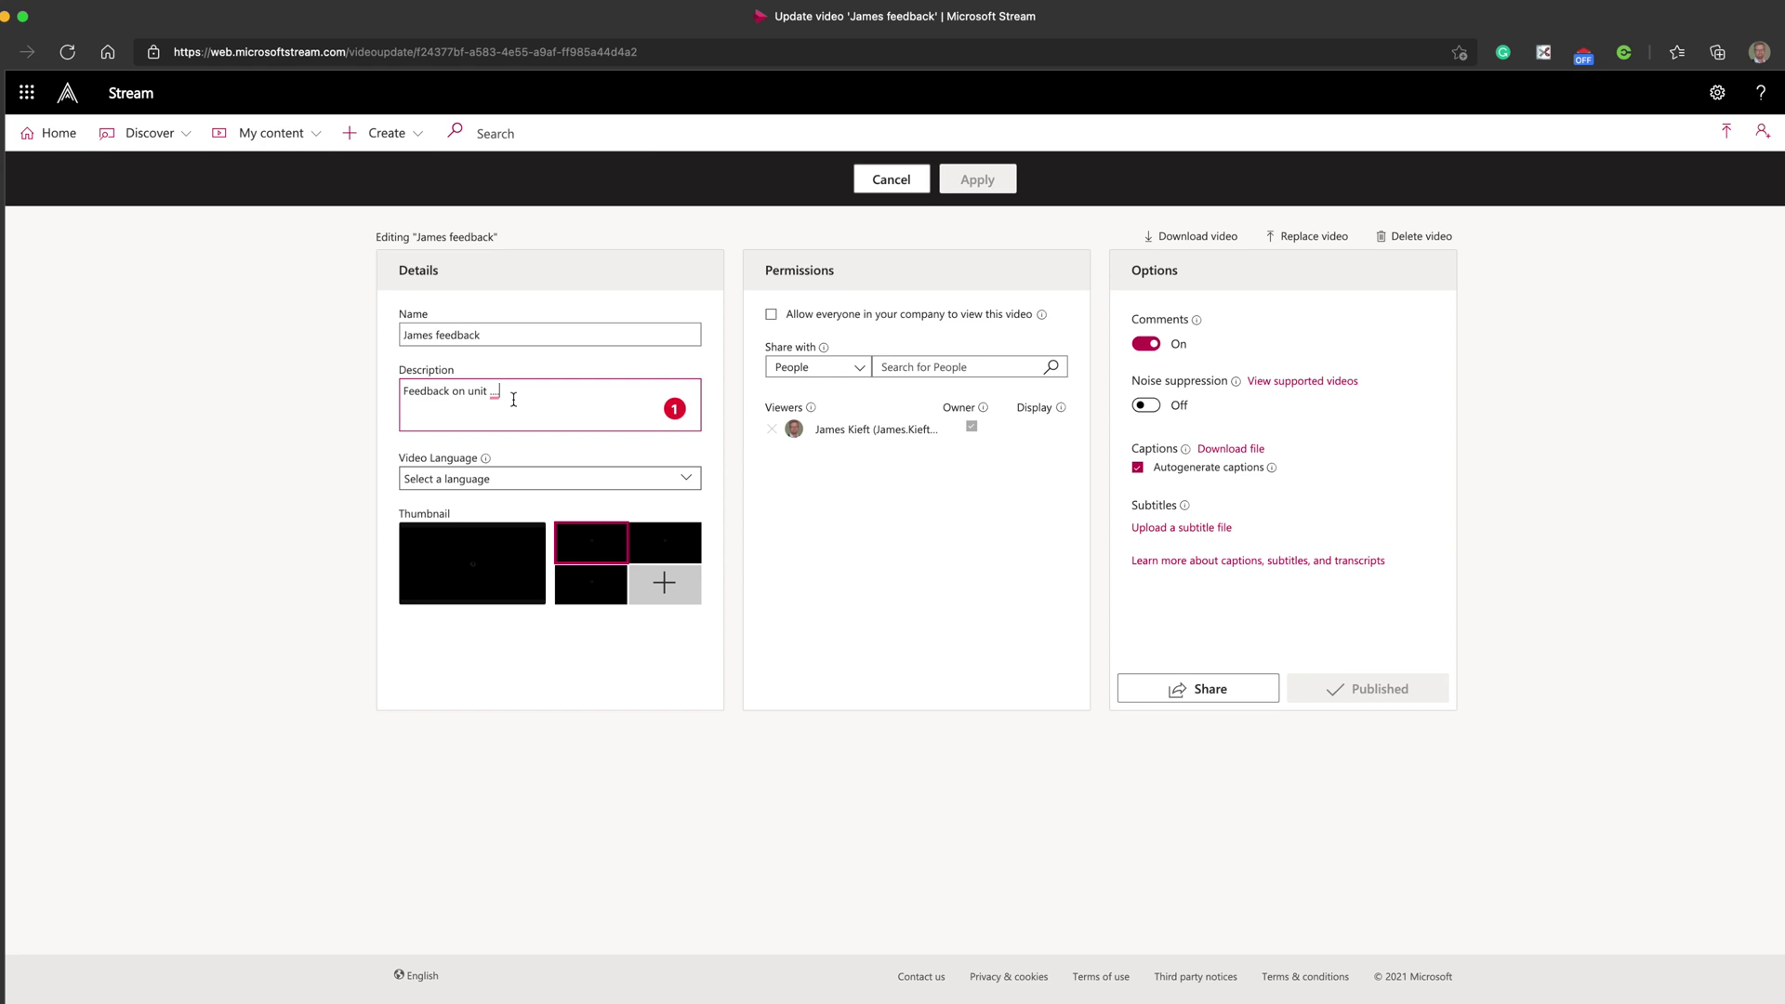
key(Return)
text(0:)
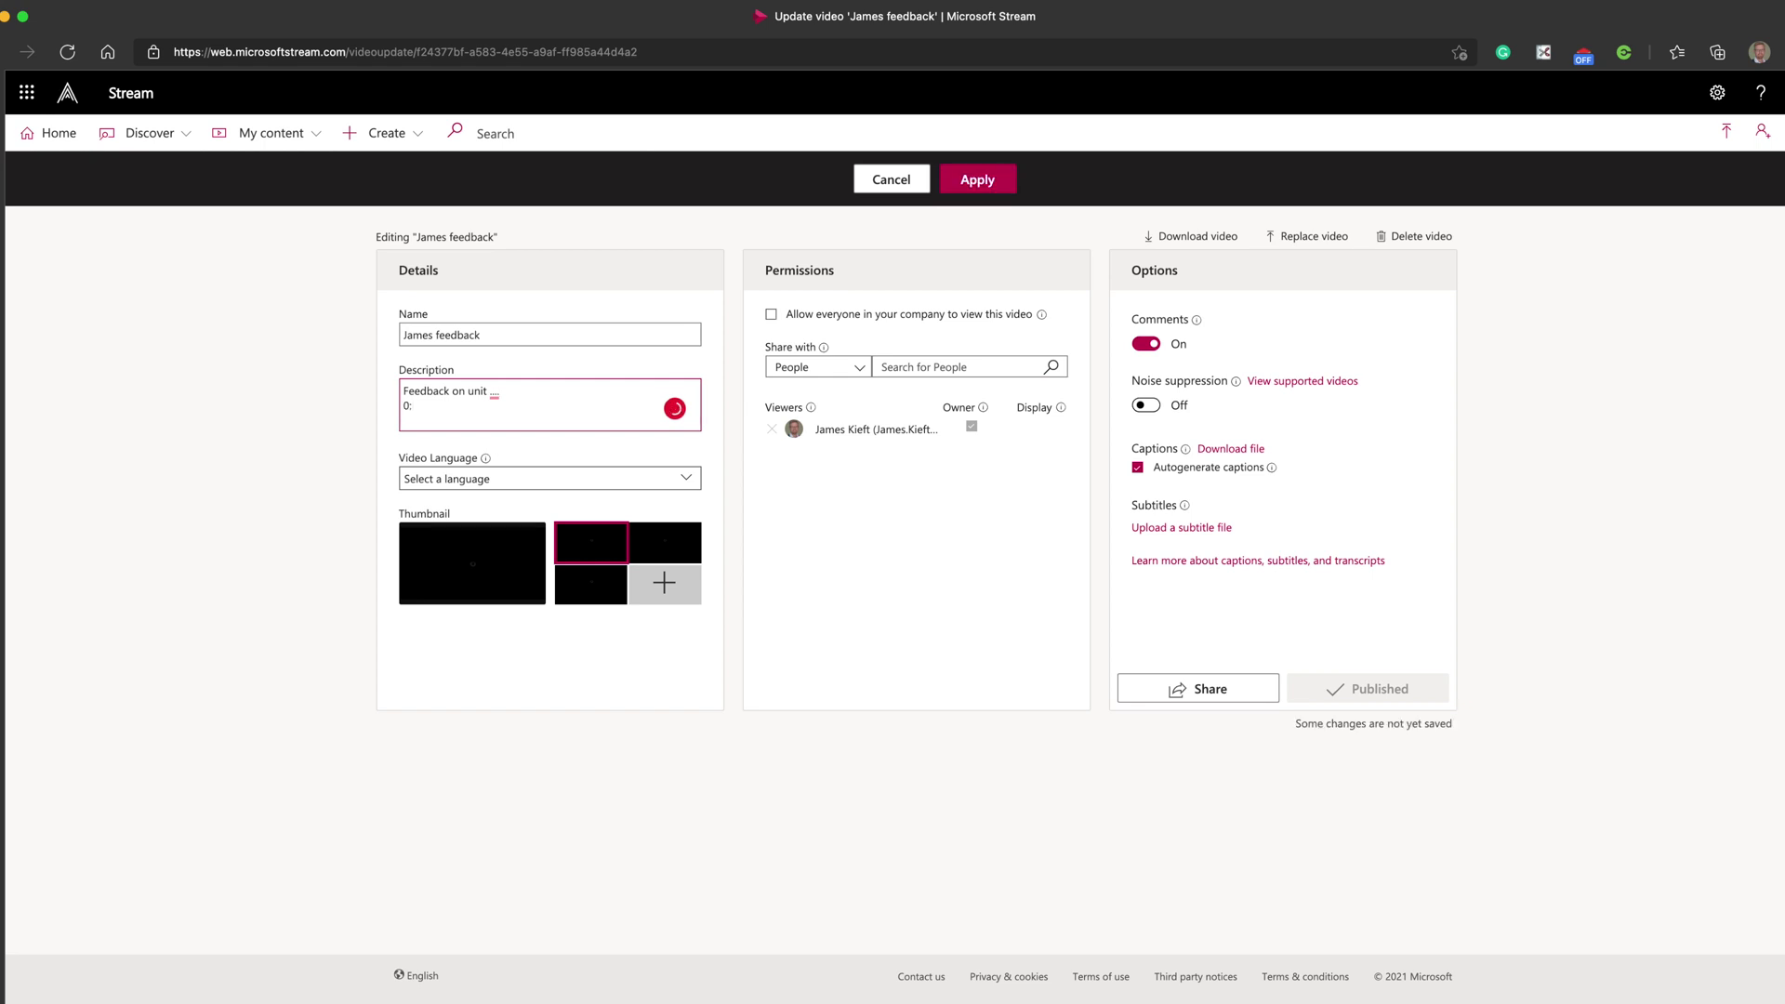
text(09)
text( comment)
text( 1)
text(0)
text(:35 c0m)
text(mment)
- Apply the timestamped description changes and mute the video's sound
click(977, 179)
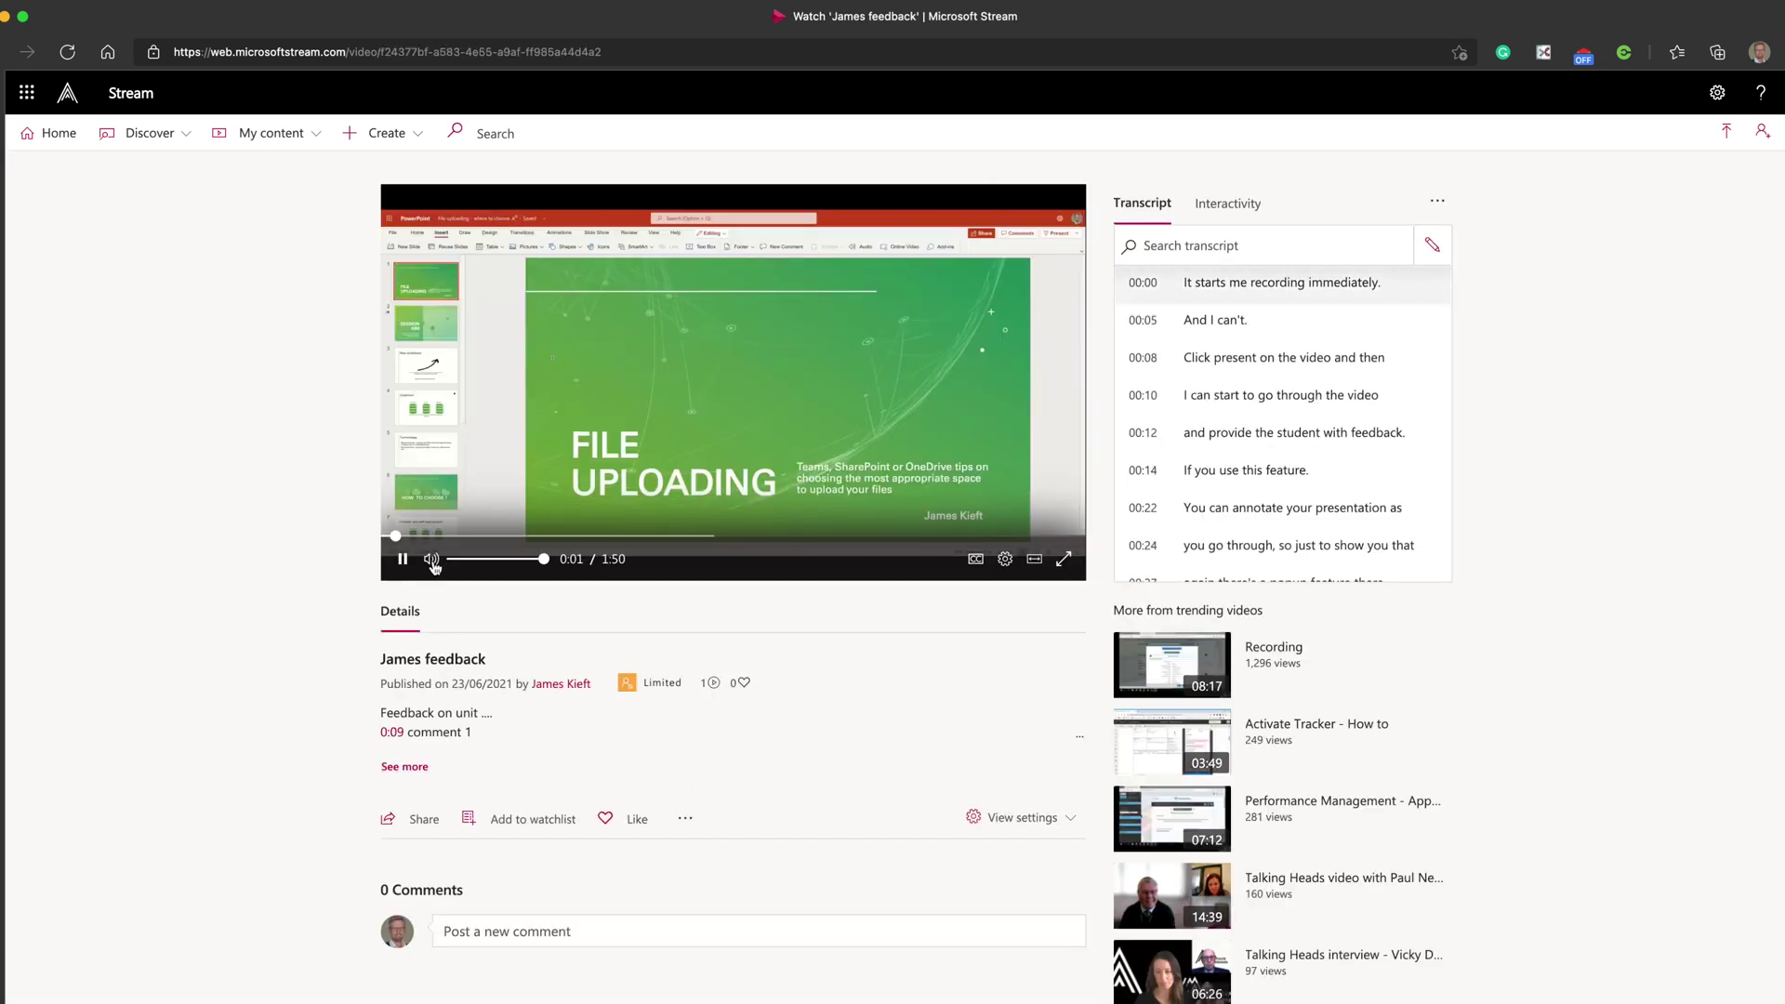
click(483, 560)
click(430, 559)
- Expand the description and seek the video to the 0:35 comment via its timestamp link
click(407, 768)
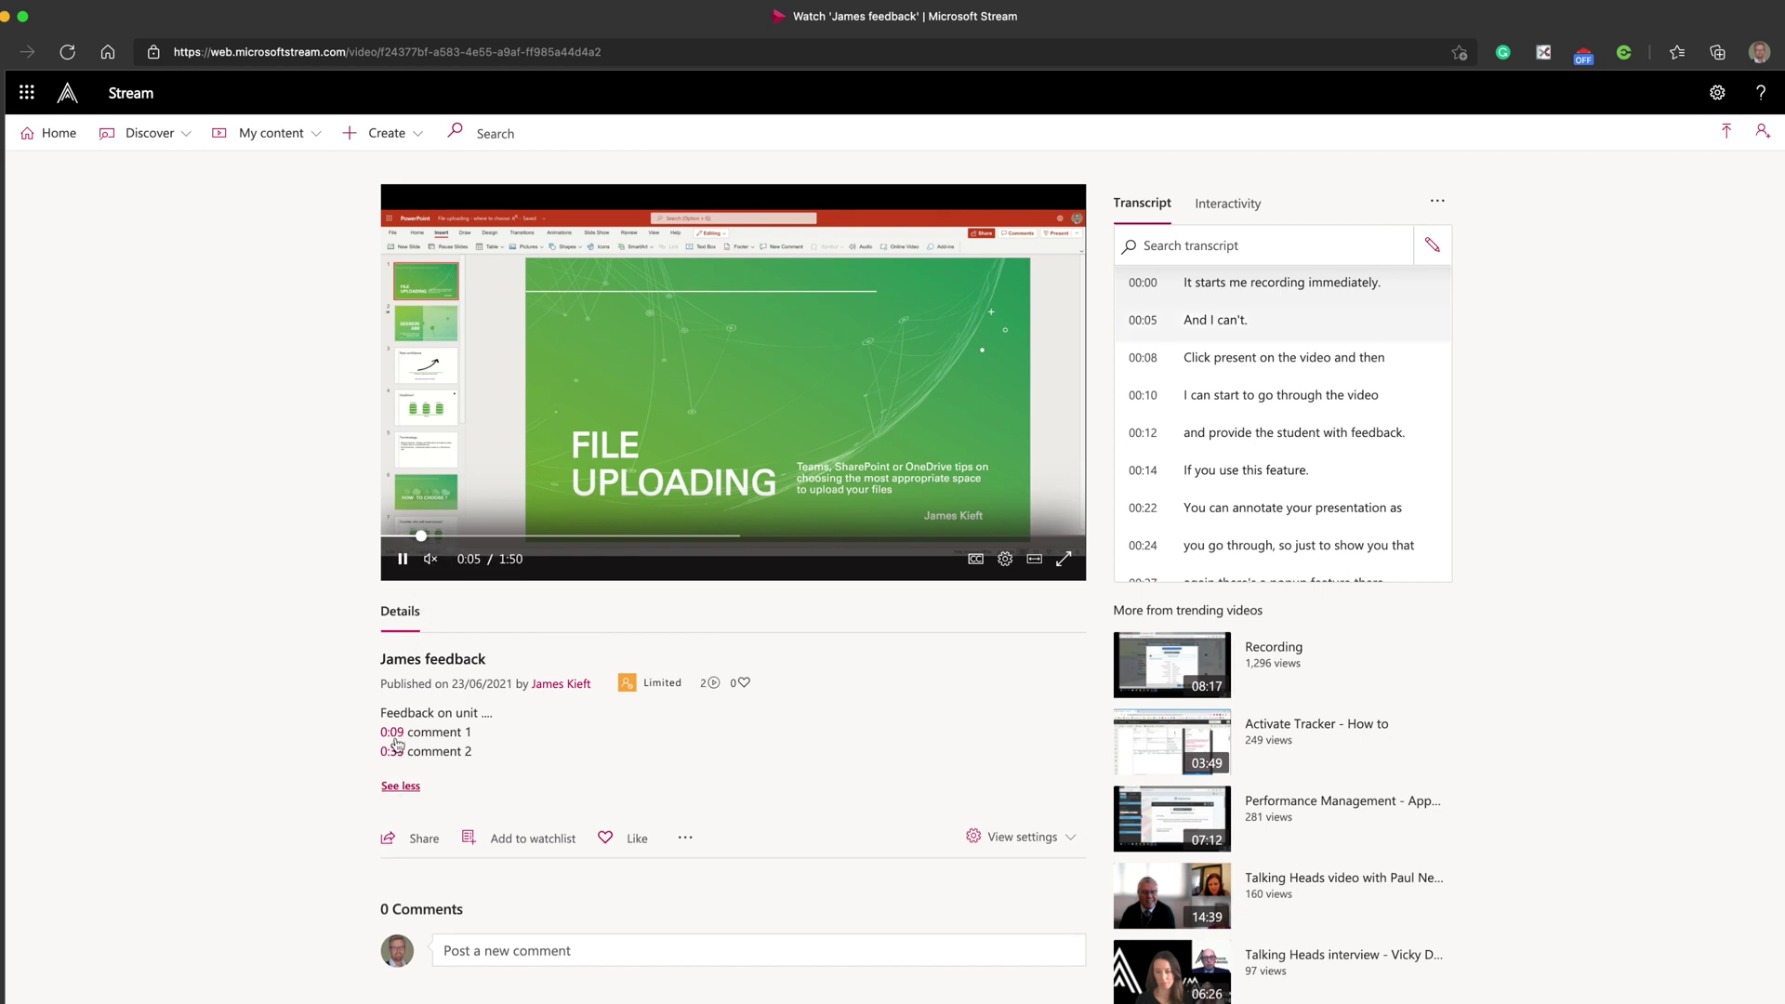
click(392, 753)
click(394, 753)
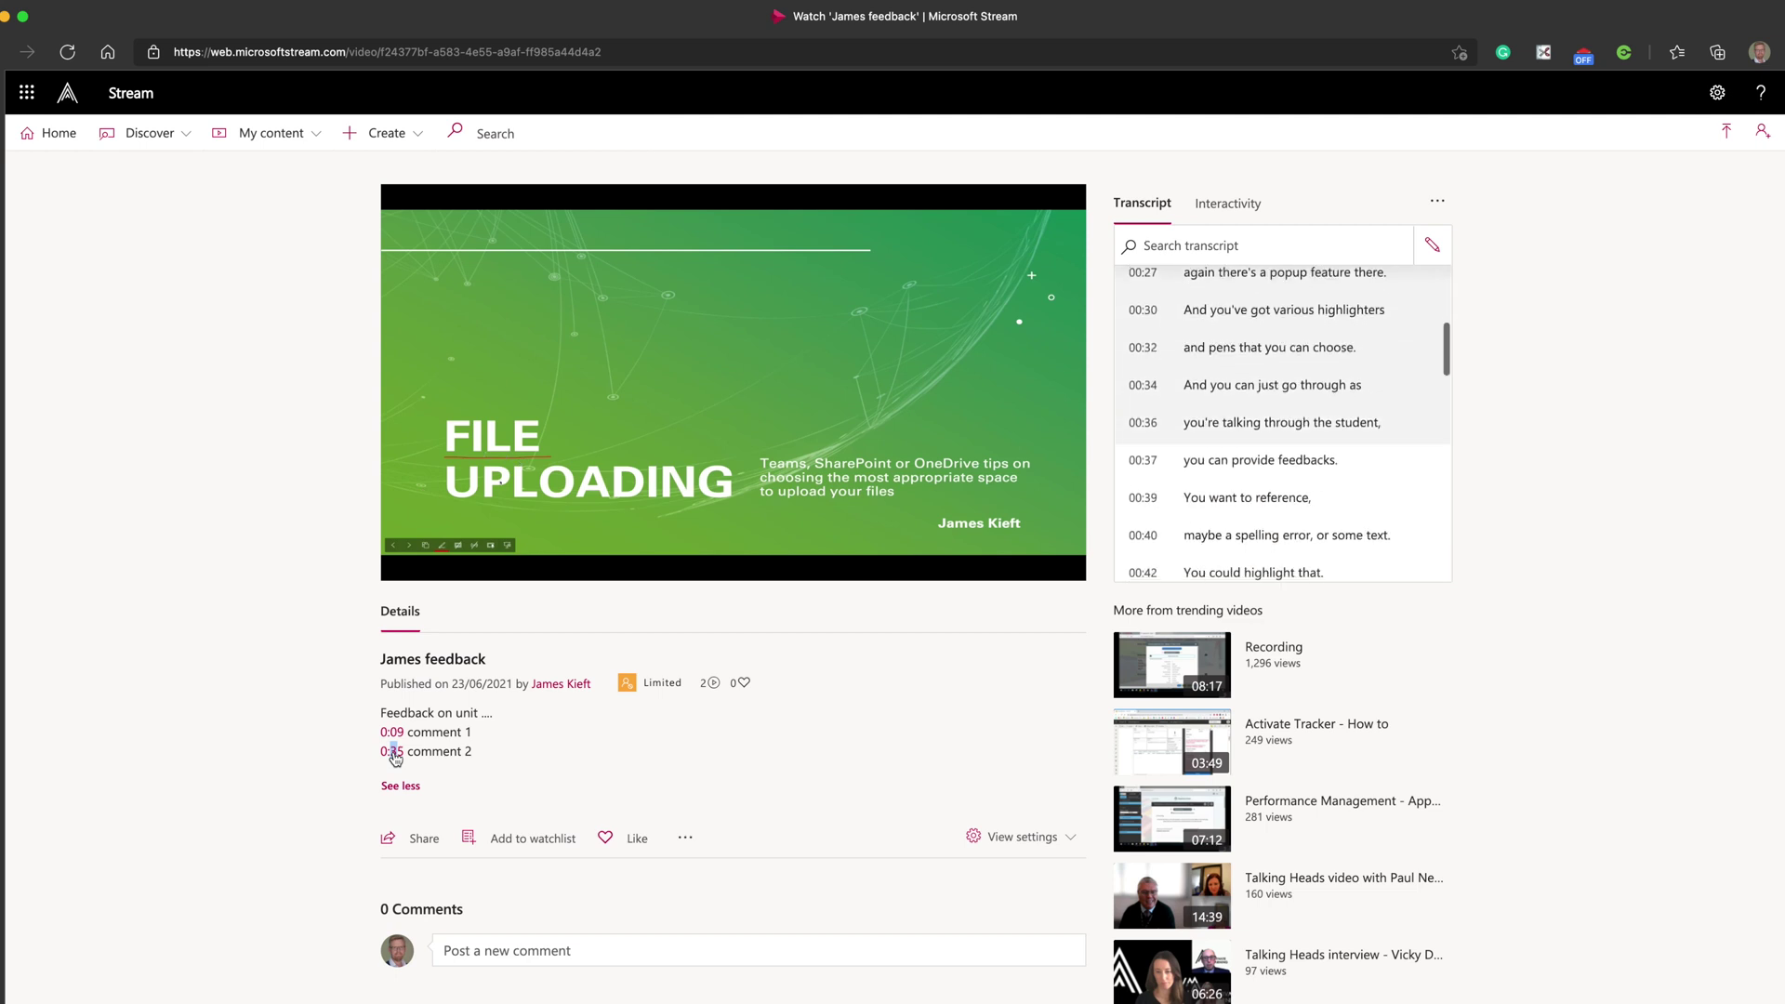
click(394, 753)
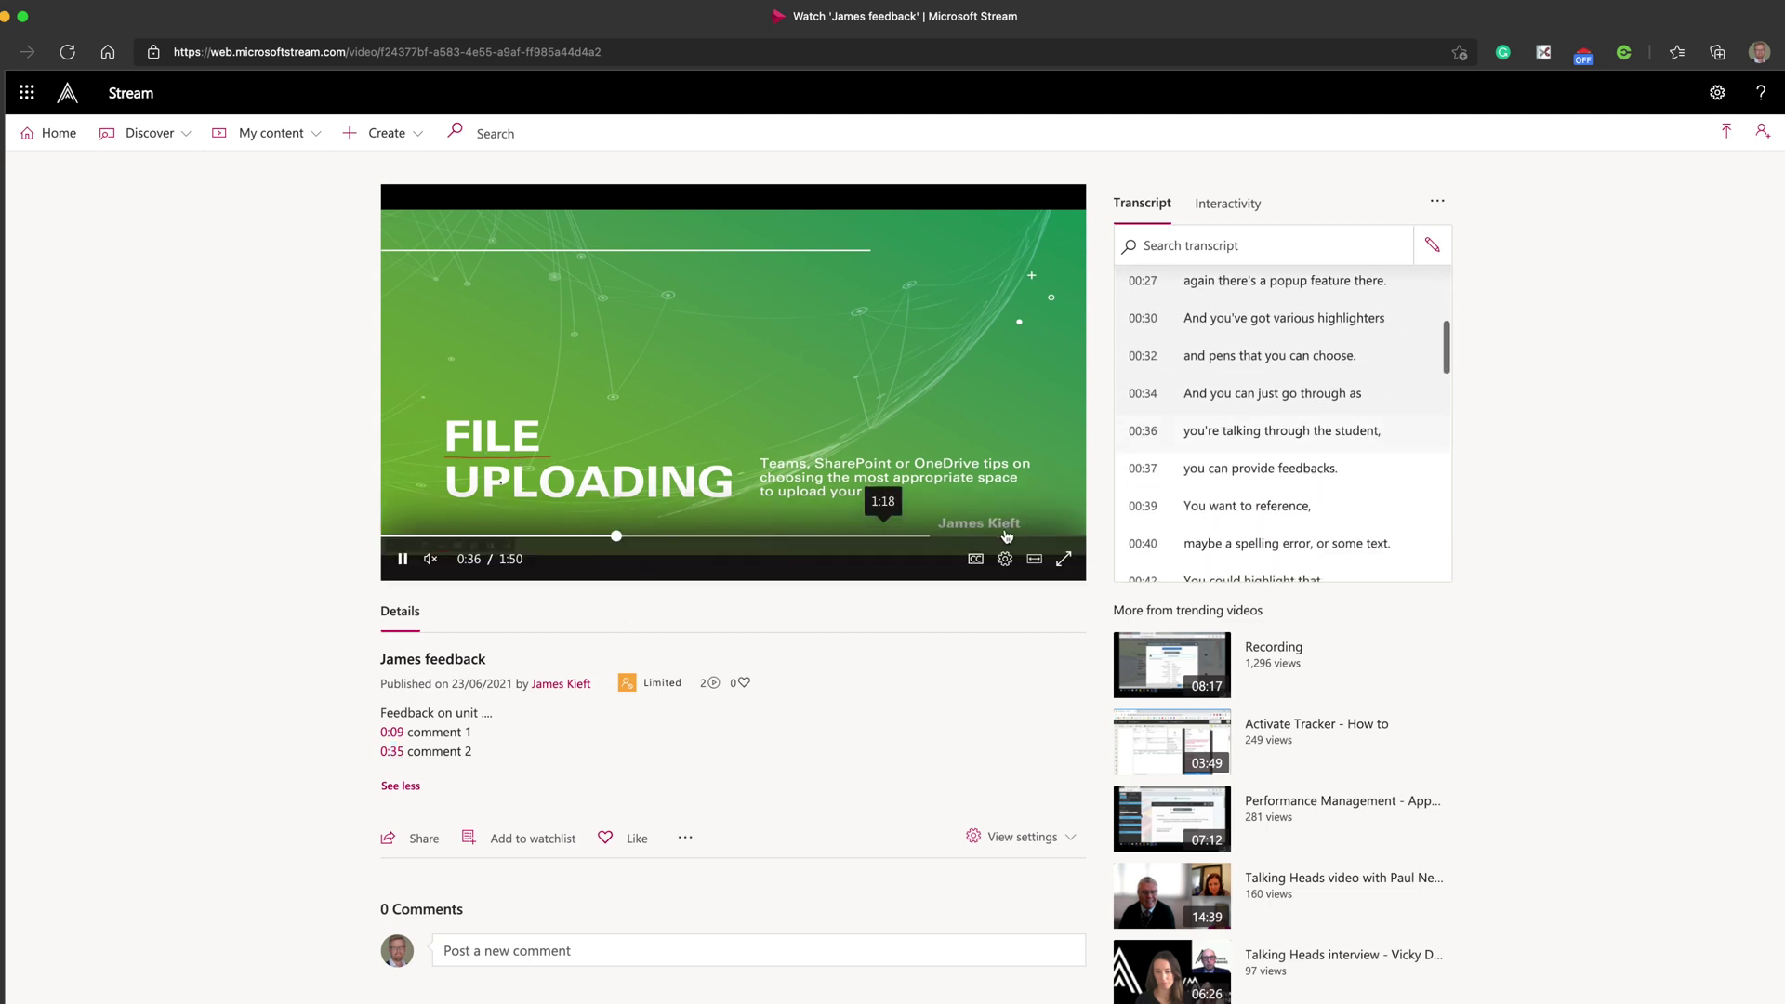
scroll(1283, 437, up, 5)
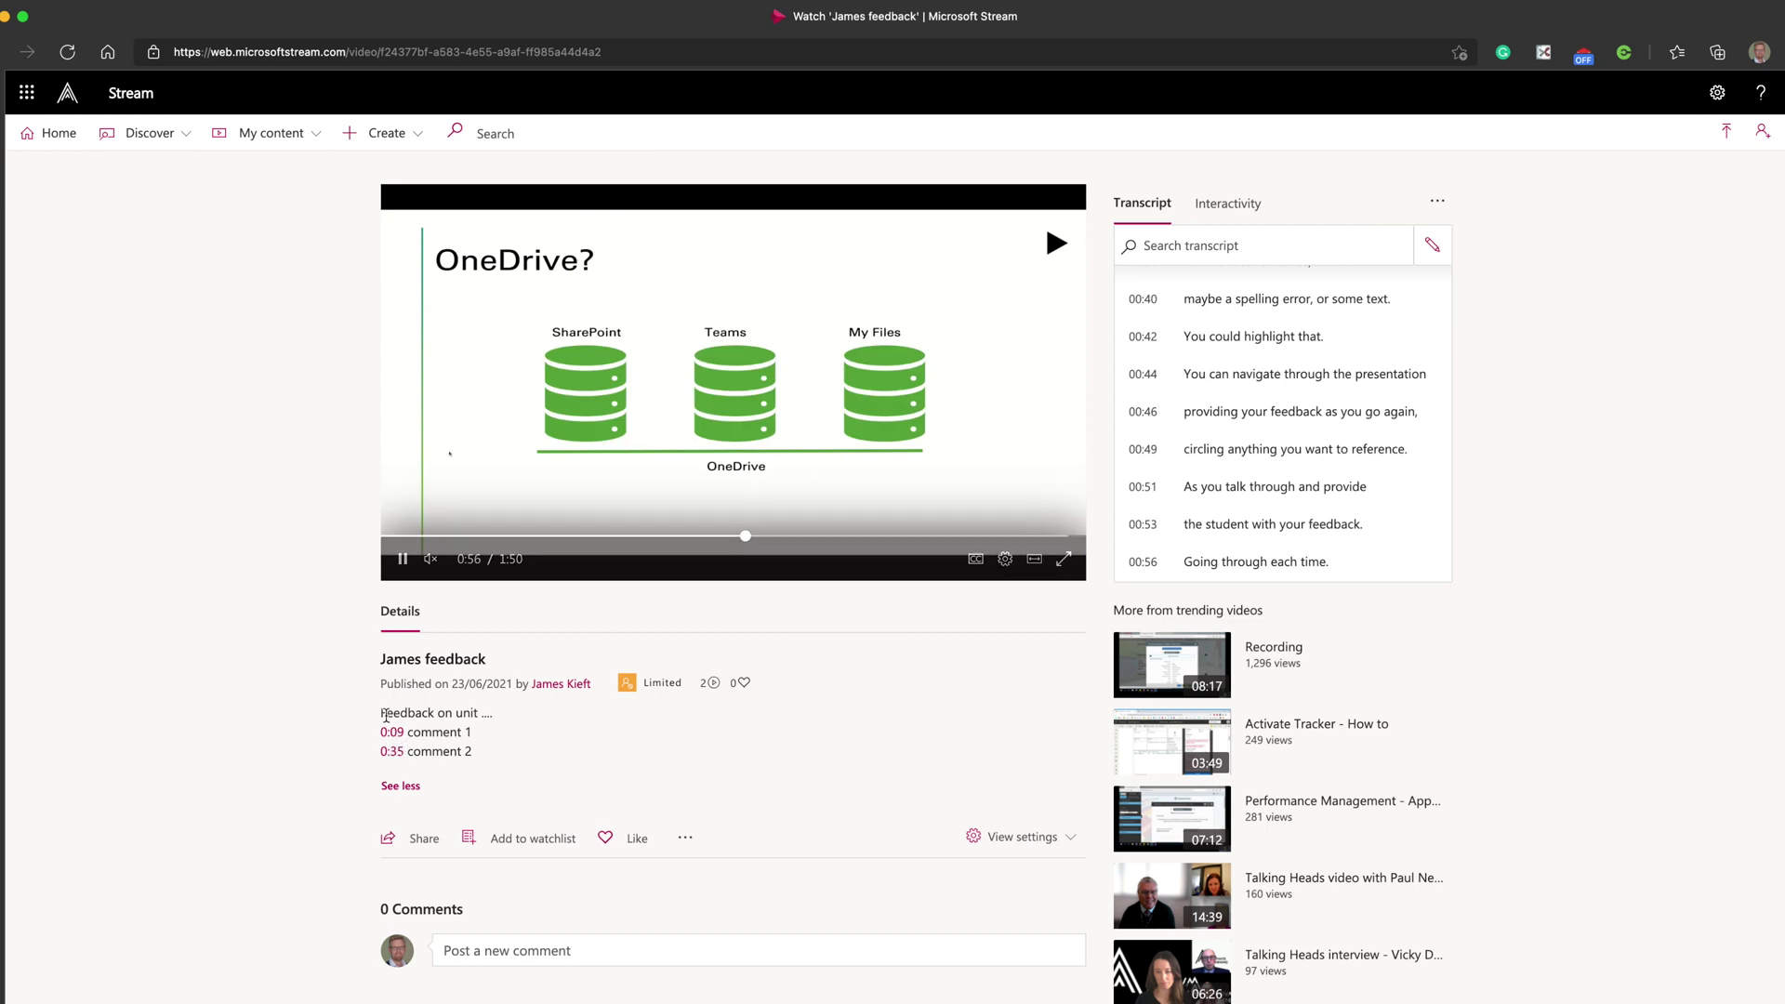
click(1240, 209)
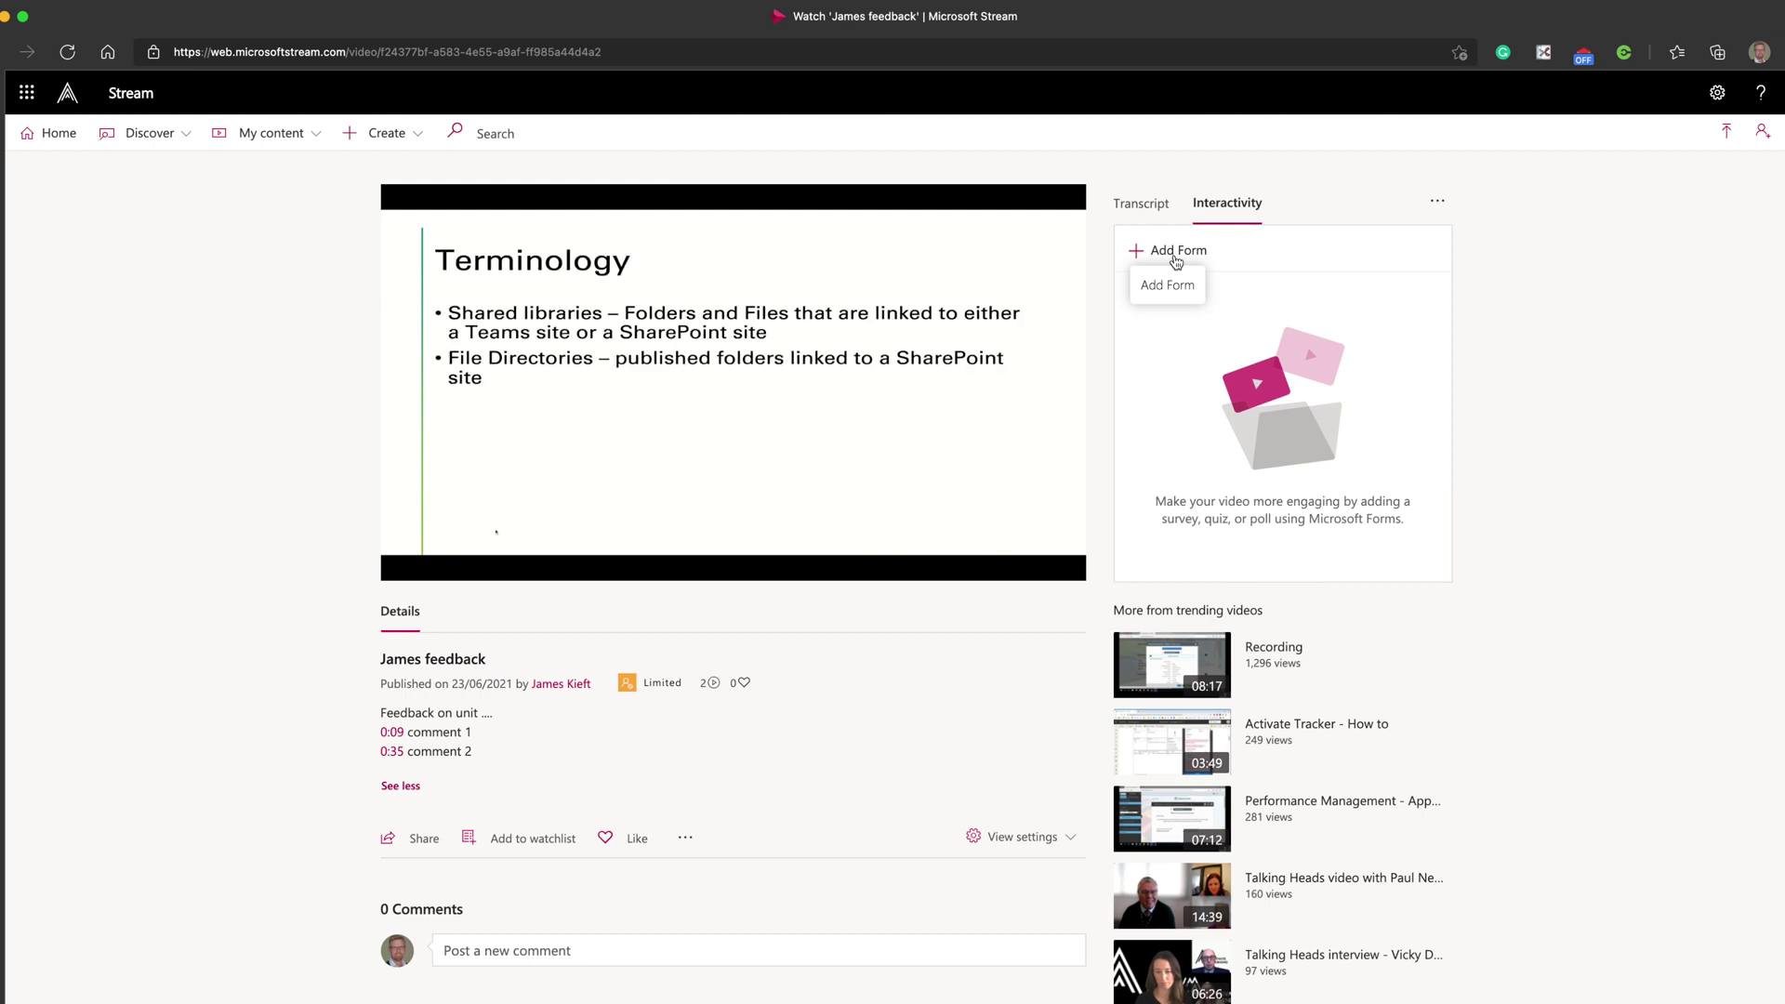
click(1142, 204)
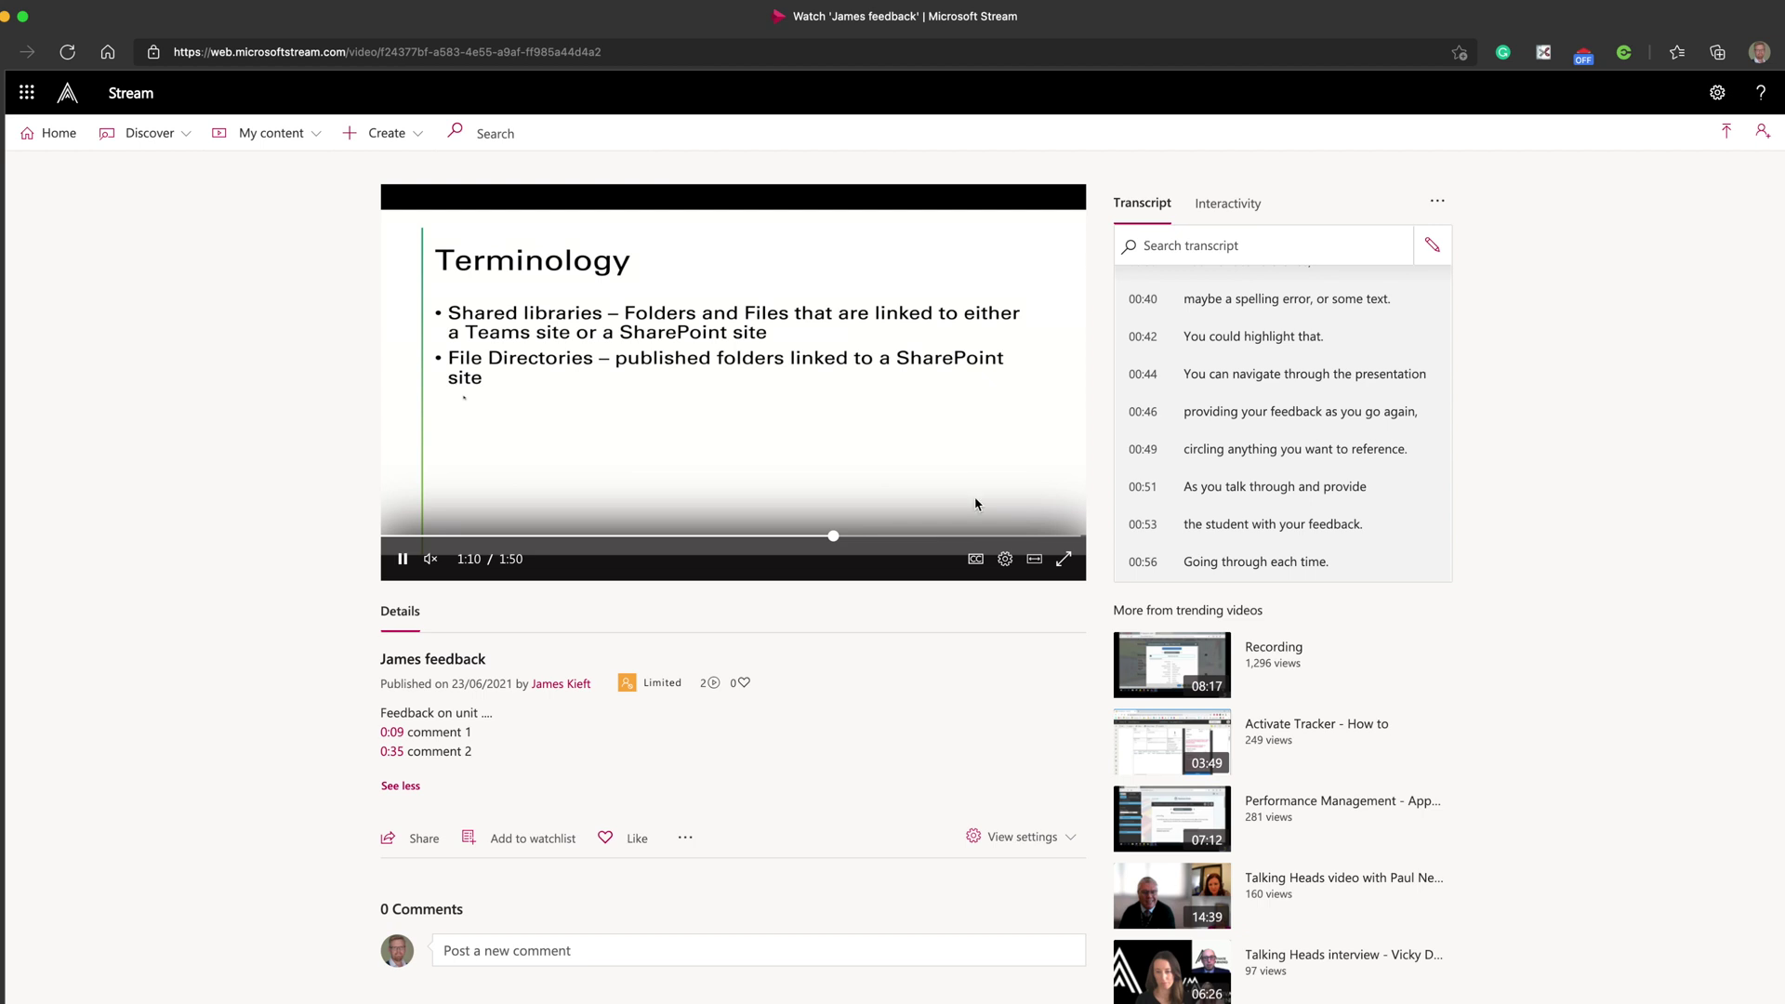